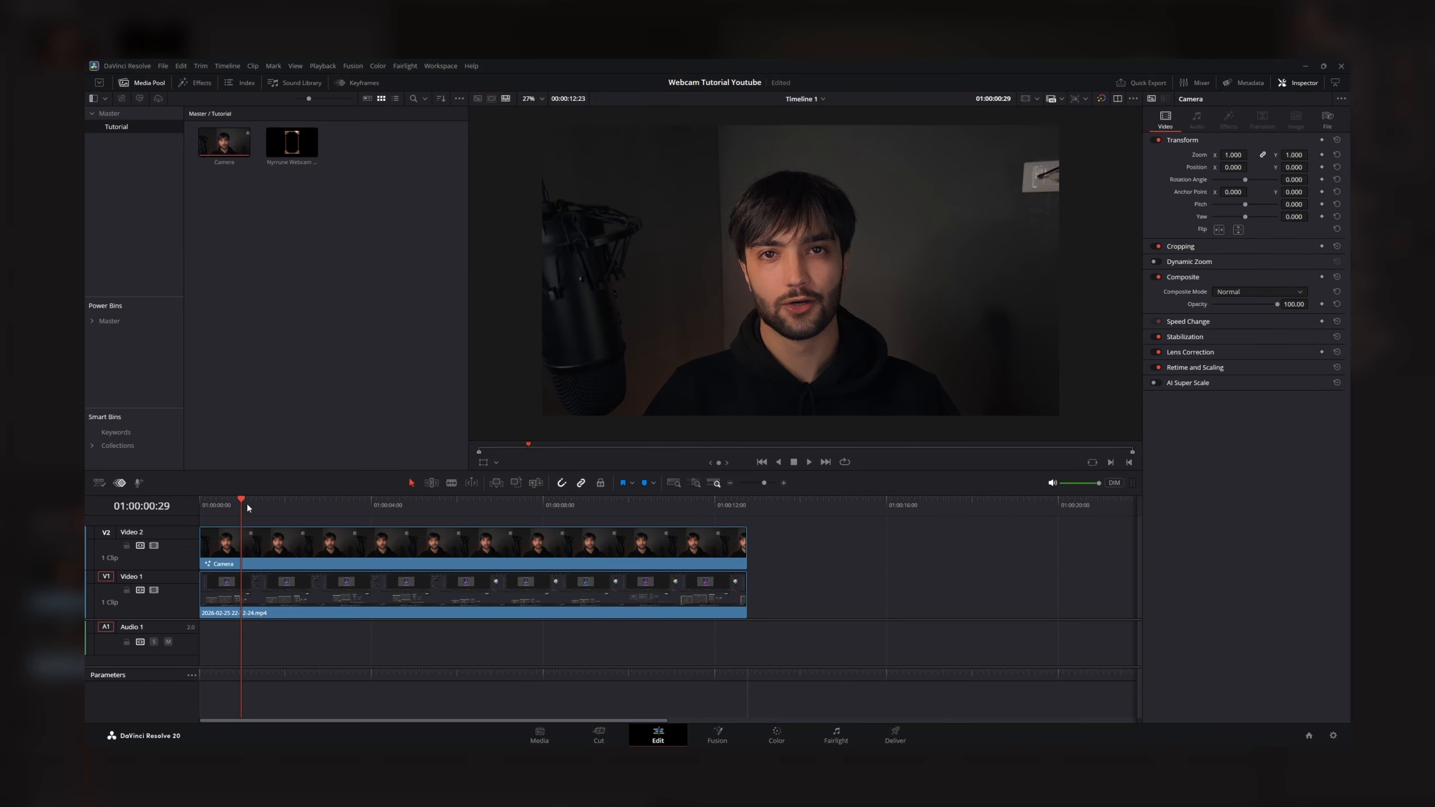
- Preview the screen recording beneath the camera footage by hiding and showing the Video 2 track
{"action": "left_click_drag", "start_coordinate": [248, 508], "coordinate": [289, 503]}
{"action": "left_click", "coordinate": [153, 546]}
{"action": "left_click", "coordinate": [301, 501]}
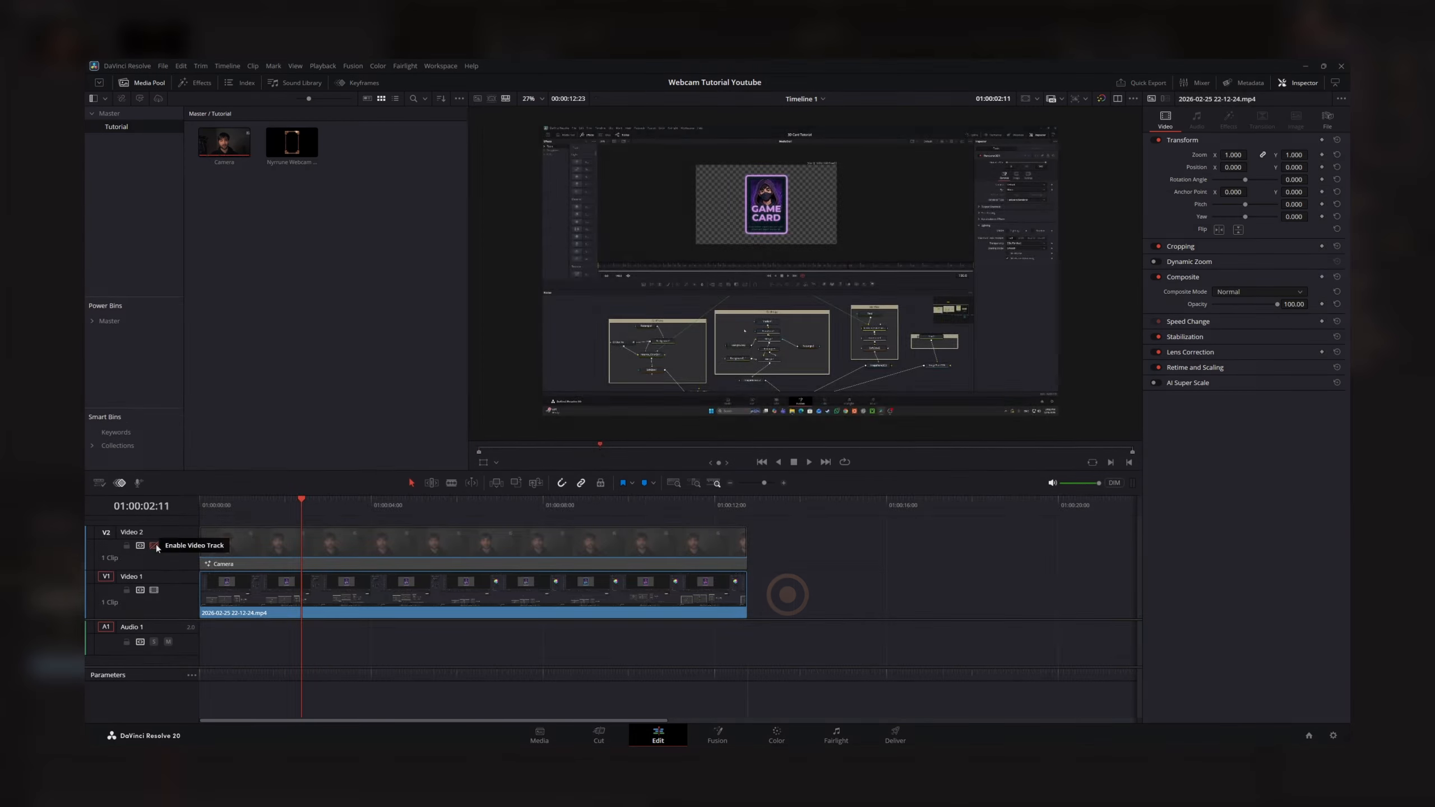
{"action": "left_click", "coordinate": [153, 548]}
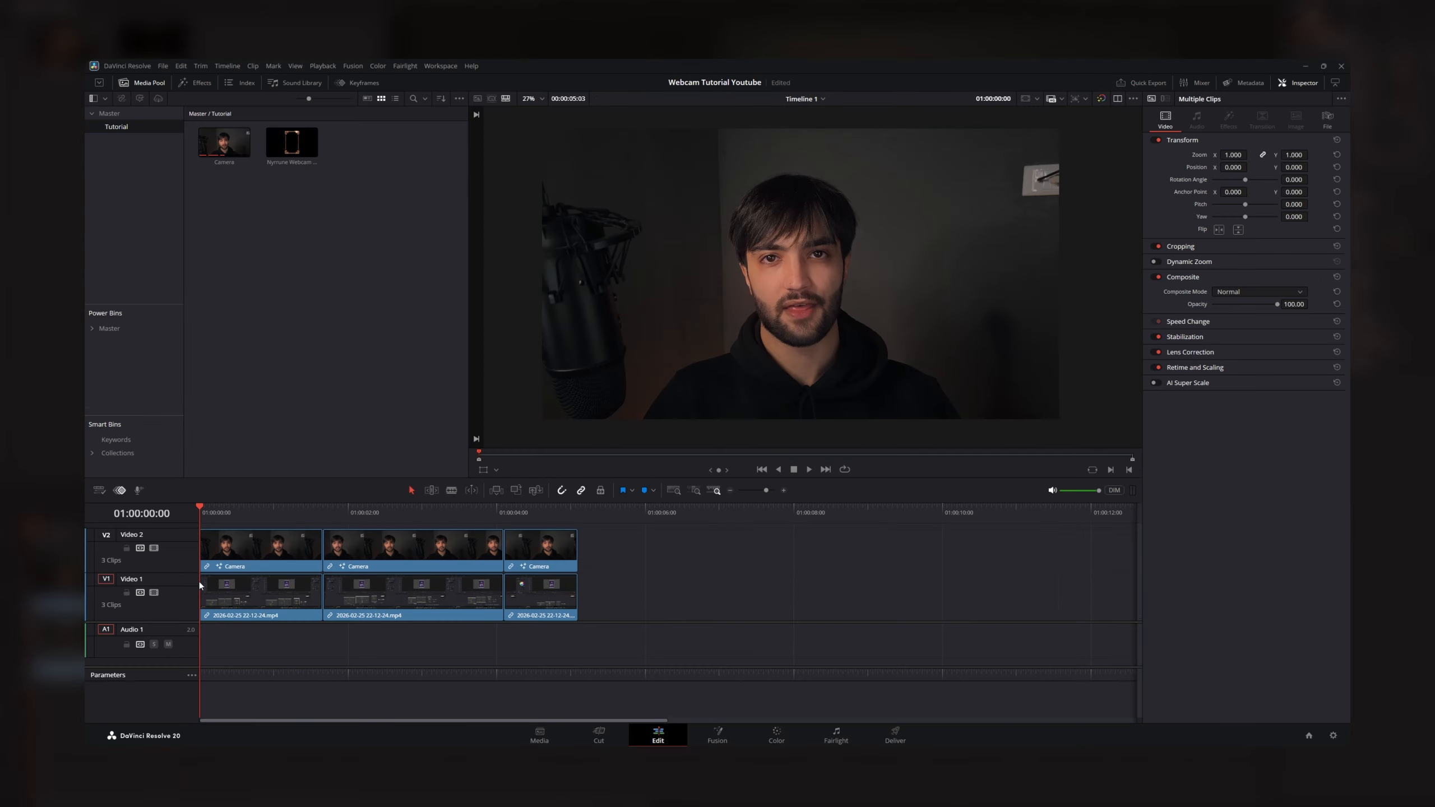
{"action": "scroll", "coordinate": [350, 622], "scroll_direction": "up", "scroll_amount": 1}
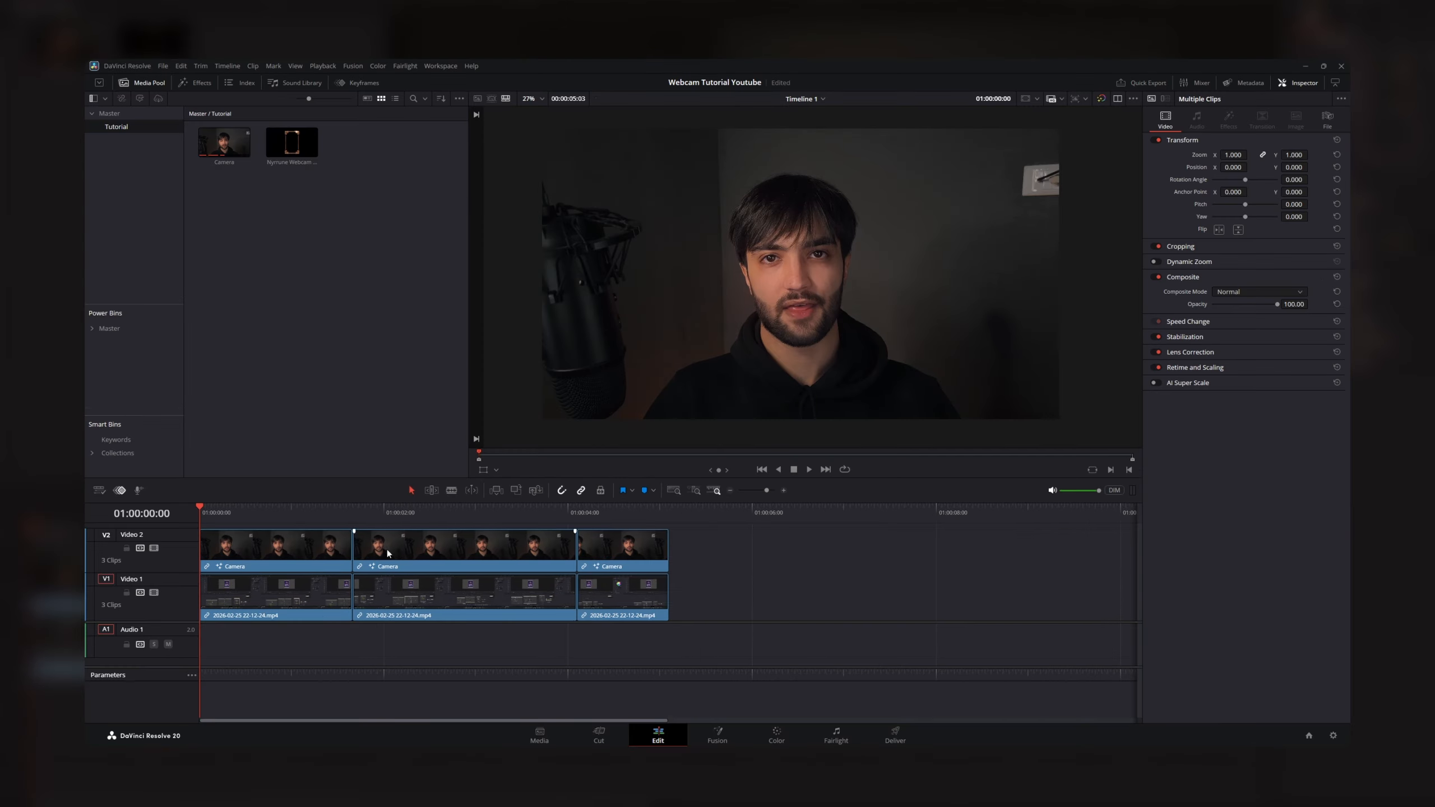
{"action": "scroll", "coordinate": [362, 606], "scroll_direction": "up", "scroll_amount": 2}
{"action": "left_click", "coordinate": [480, 516]}
{"action": "left_click", "coordinate": [154, 548]}
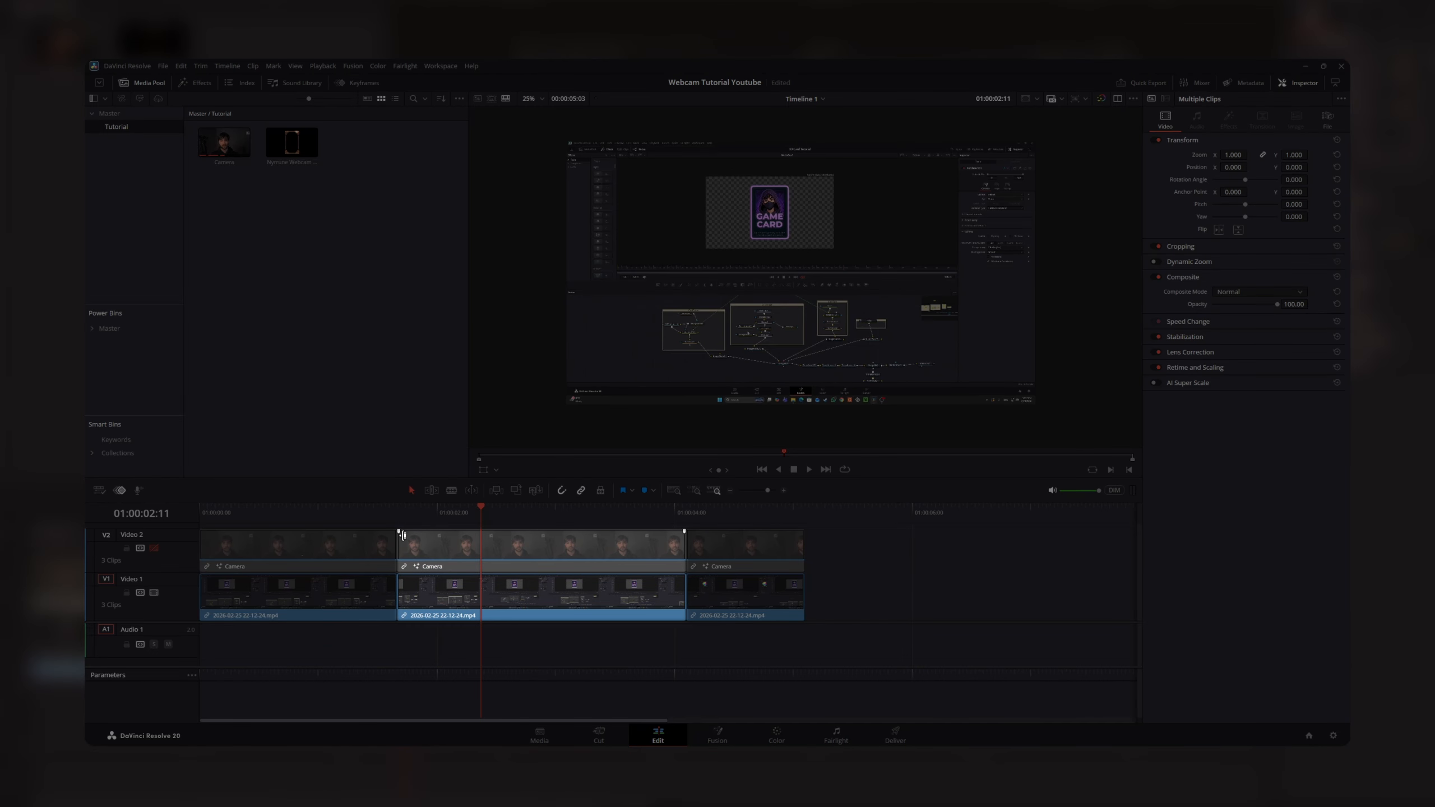
{"action": "left_click", "coordinate": [154, 548]}
- Combine the three camera clips on Video 2 into one compound clip named Compound Clip 1
{"action": "left_click_drag", "start_coordinate": [398, 515], "coordinate": [687, 516]}
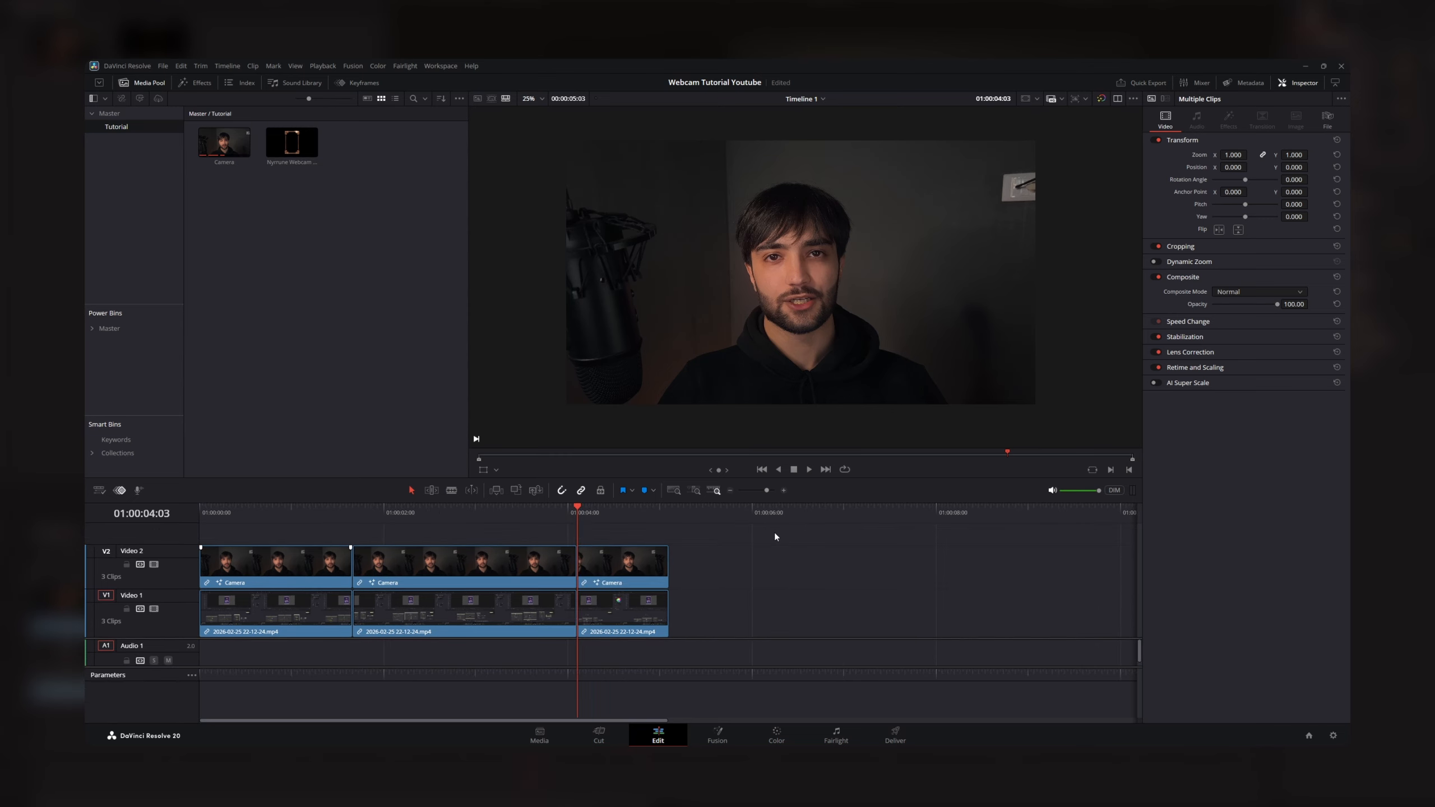
{"action": "left_click_drag", "start_coordinate": [774, 532], "coordinate": [269, 577]}
{"action": "right_click", "coordinate": [268, 577]}
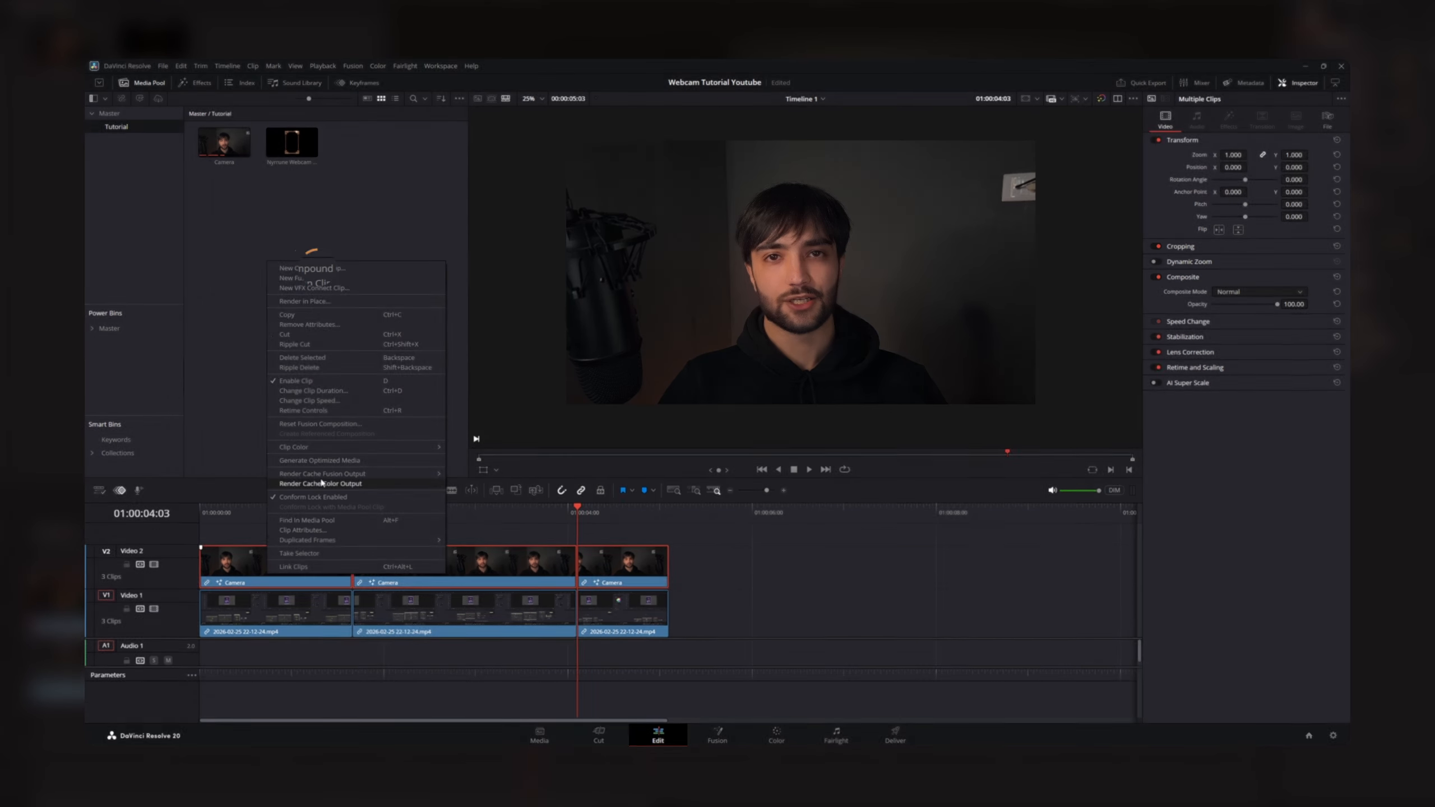
{"action": "left_click", "coordinate": [349, 265]}
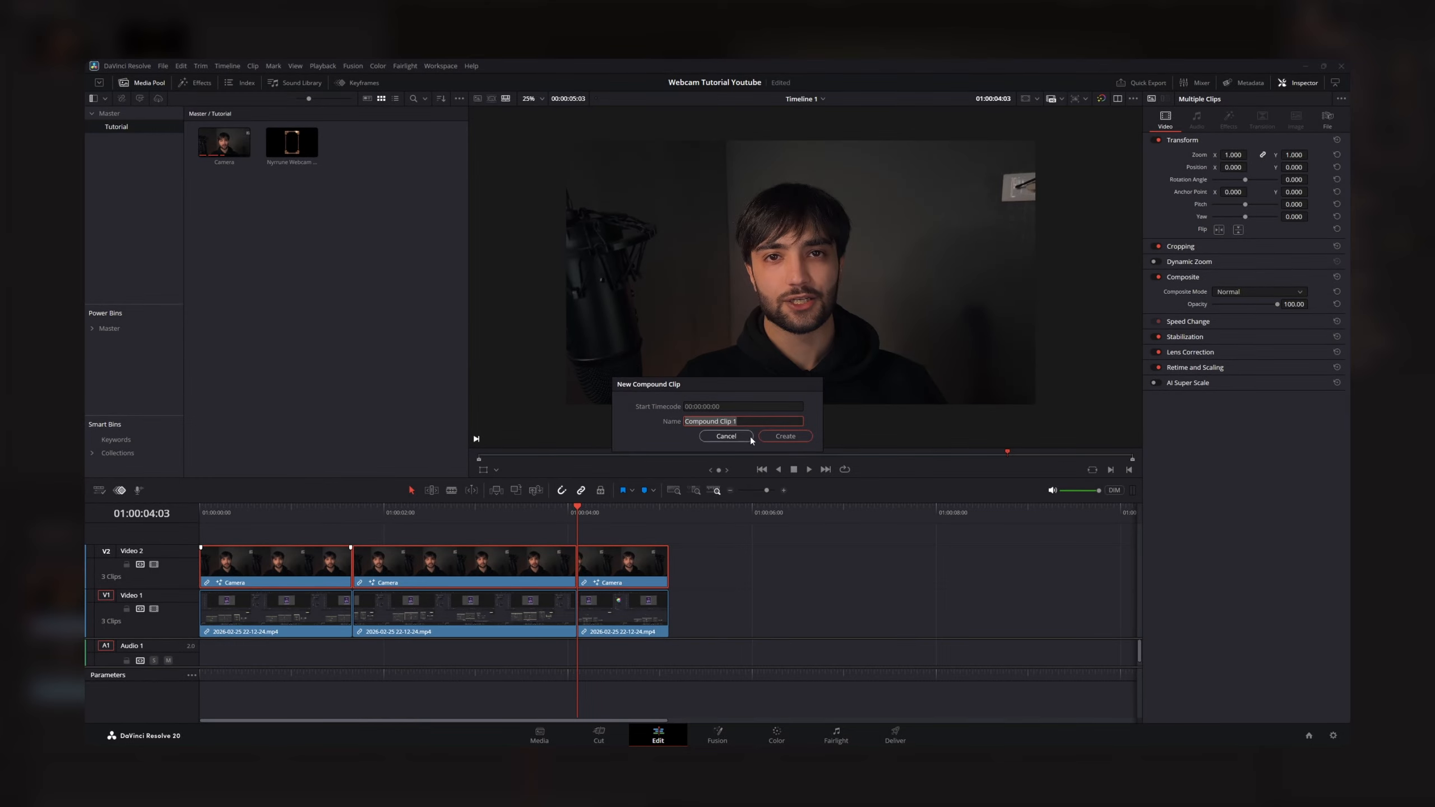
{"action": "left_click", "coordinate": [785, 436]}
- Duplicate Compound Clip 1 onto a new Video 3 track directly above and disable that track
{"action": "left_click", "coordinate": [354, 518]}
{"action": "left_click_drag", "start_coordinate": [353, 518], "coordinate": [418, 525]}
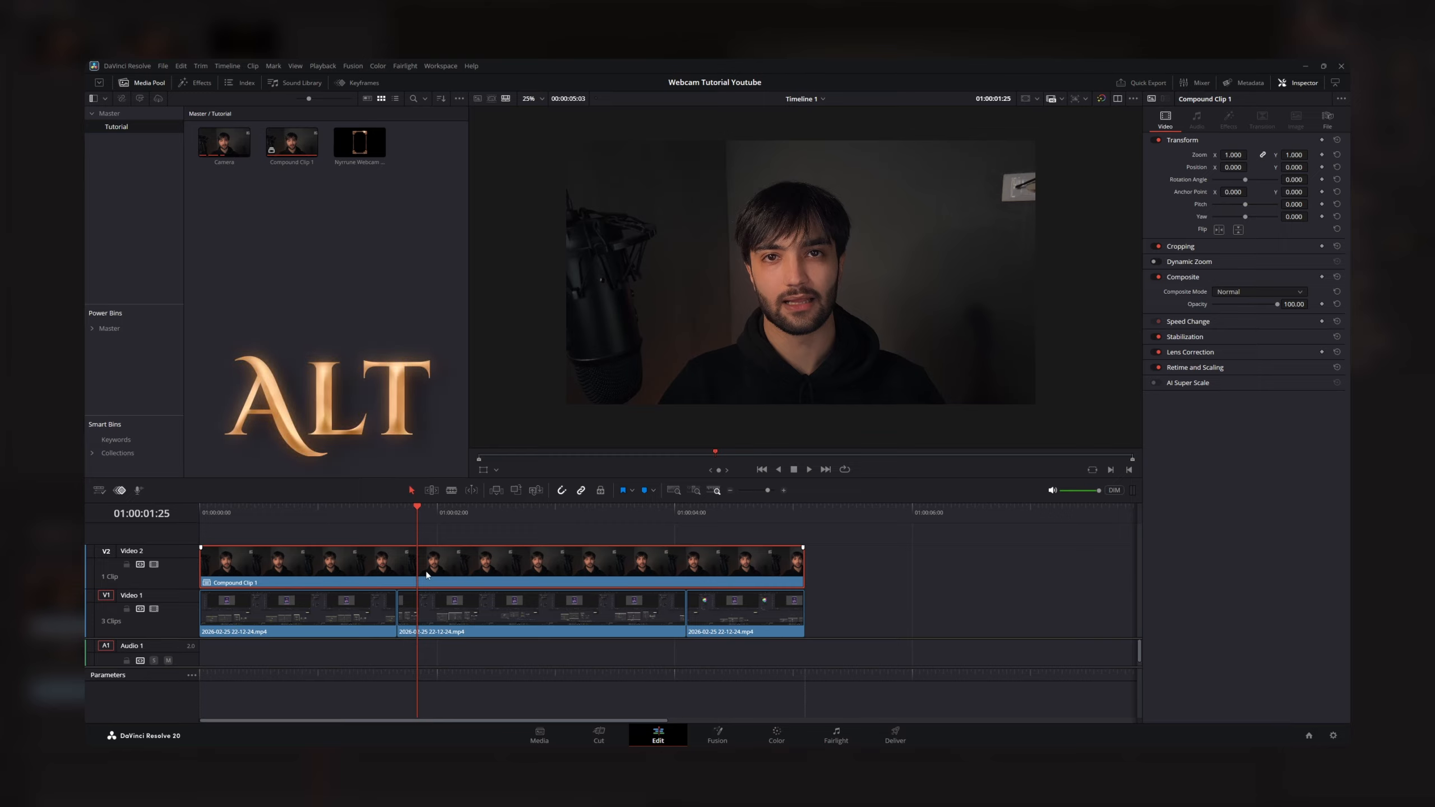
{"action": "left_click_drag", "start_coordinate": [427, 576], "coordinate": [464, 538]}
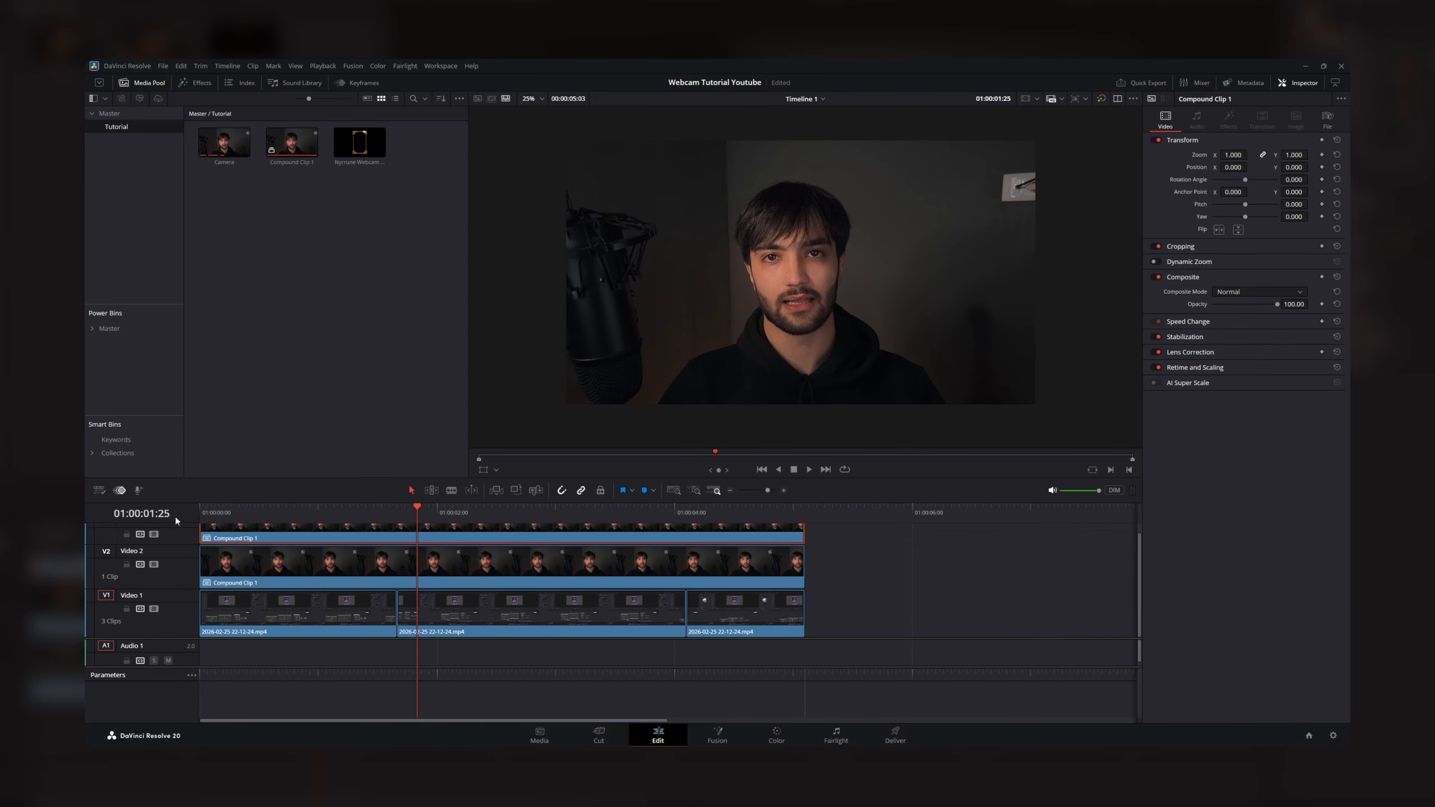
{"action": "left_click_drag", "start_coordinate": [177, 534], "coordinate": [176, 553]}
{"action": "scroll", "coordinate": [378, 581], "scroll_direction": "down", "scroll_amount": 3}
{"action": "scroll", "coordinate": [377, 581], "scroll_direction": "up", "scroll_amount": 1}
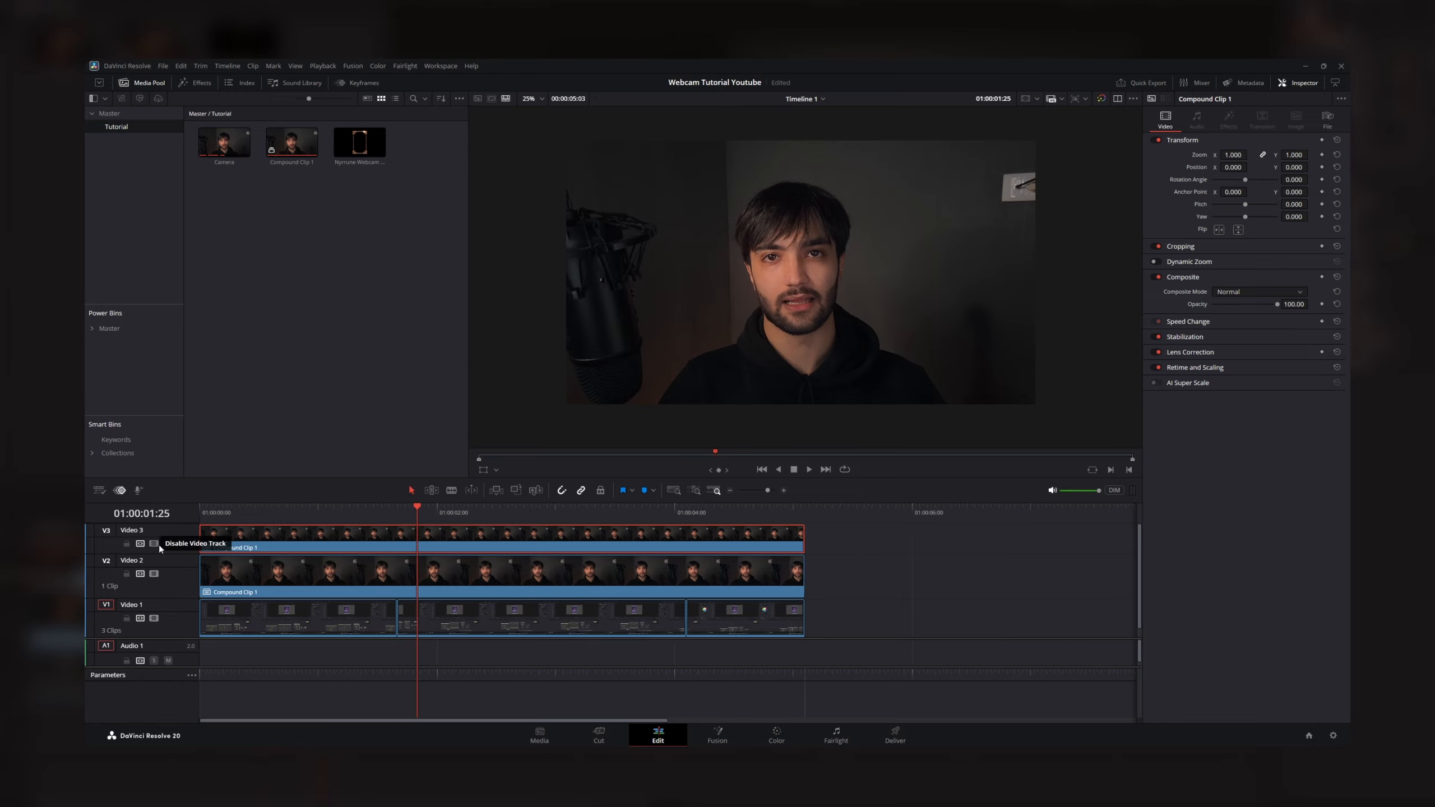
{"action": "left_click", "coordinate": [154, 544]}
{"action": "scroll", "coordinate": [290, 551], "scroll_direction": "up", "scroll_amount": 1}
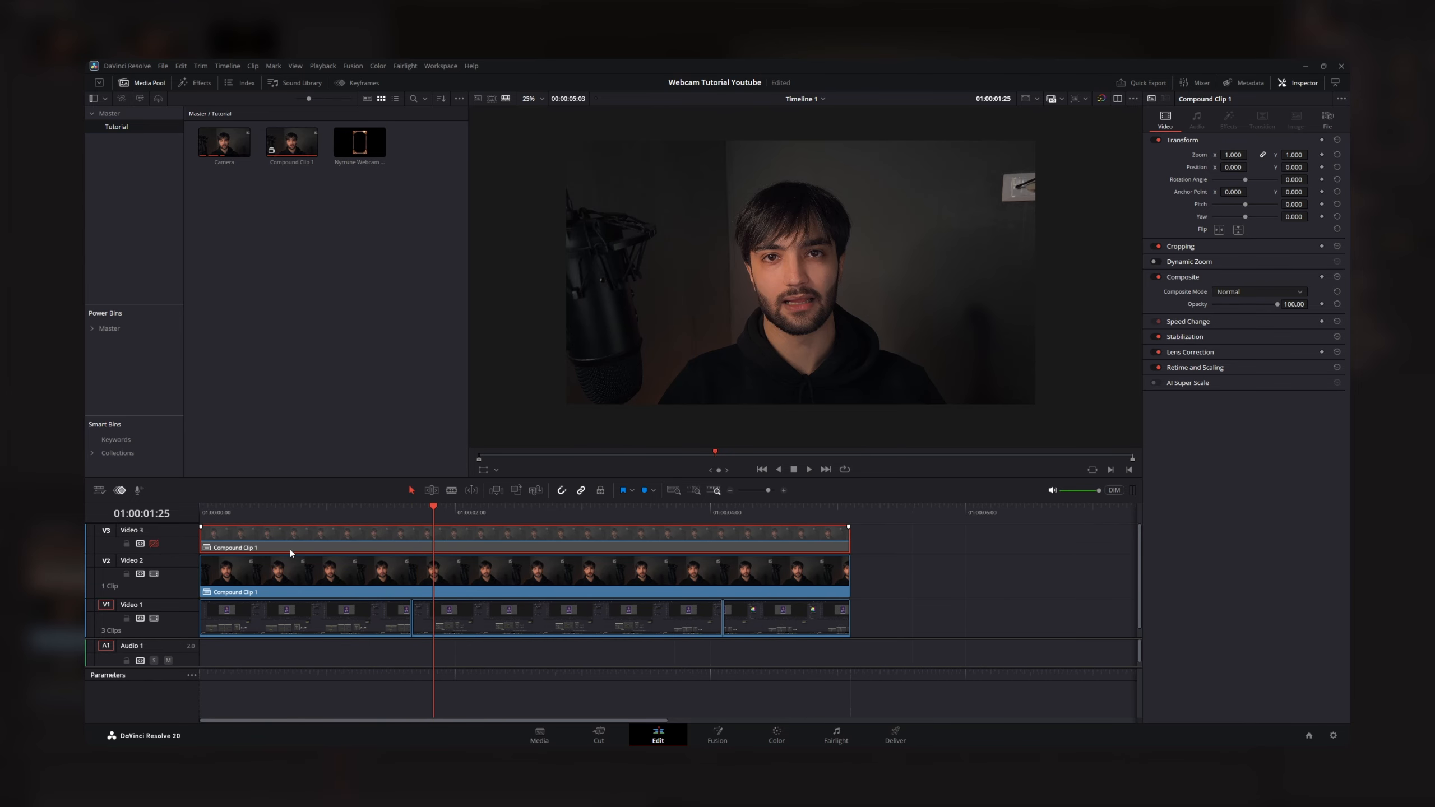
- Open the compound clip on Video 2 in the Fusion page
{"action": "left_click", "coordinate": [372, 588]}
{"action": "right_click", "coordinate": [368, 575]}
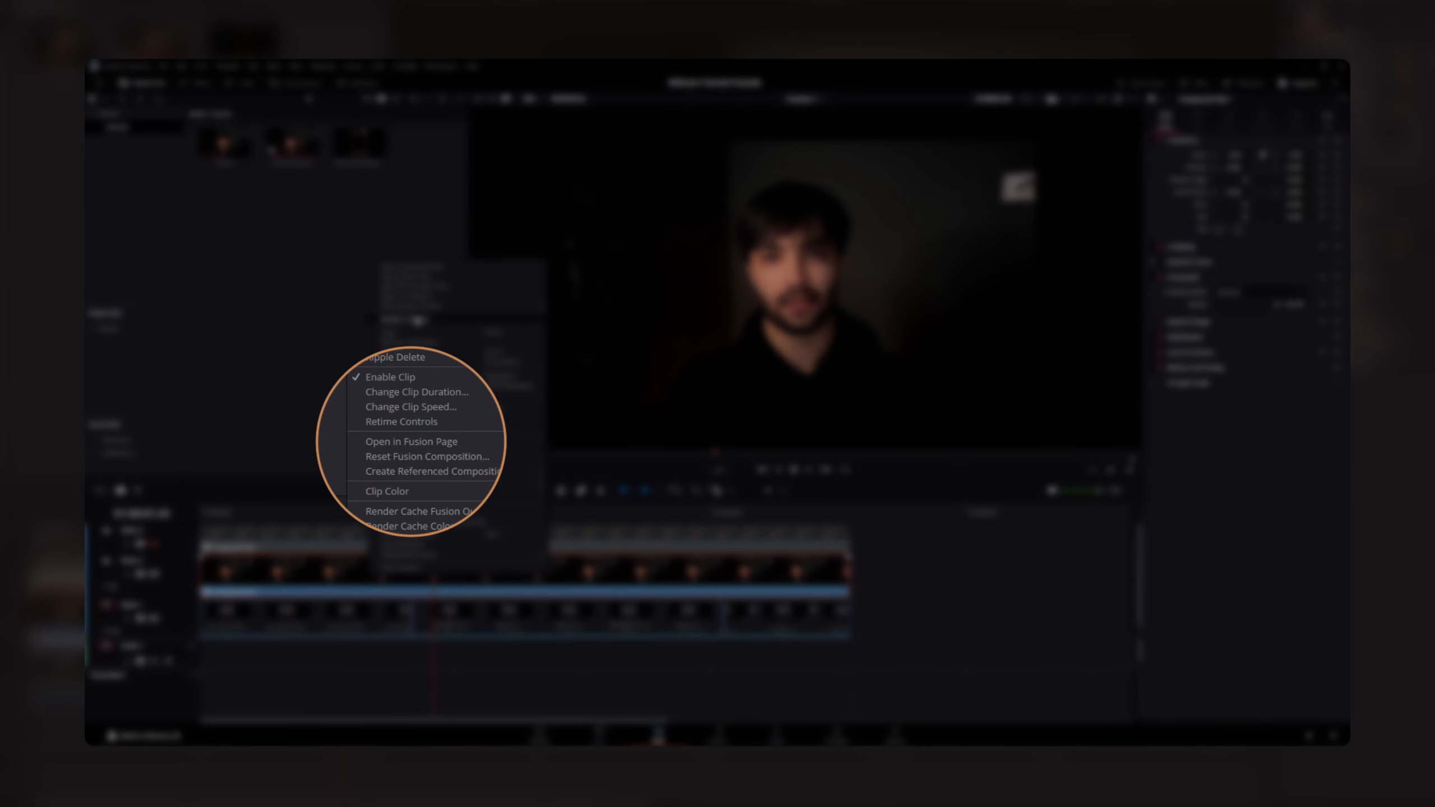
{"action": "left_click", "coordinate": [424, 441]}
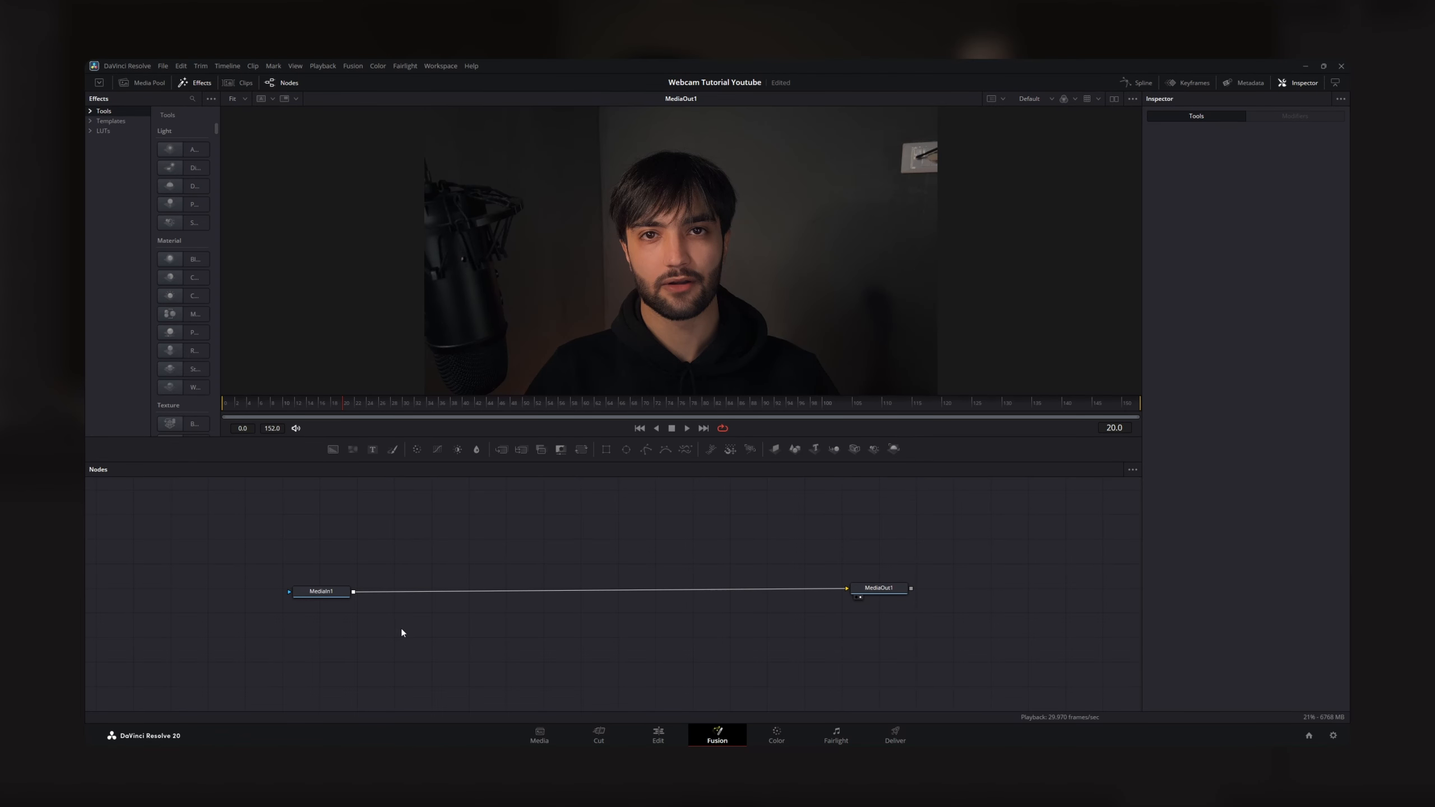
- Add a Background node to the composition and make it fully transparent with an alpha of 0
{"action": "key", "text": "shift+space"}
{"action": "type", "text": "bac"}
{"action": "left_click", "coordinate": [752, 519]}
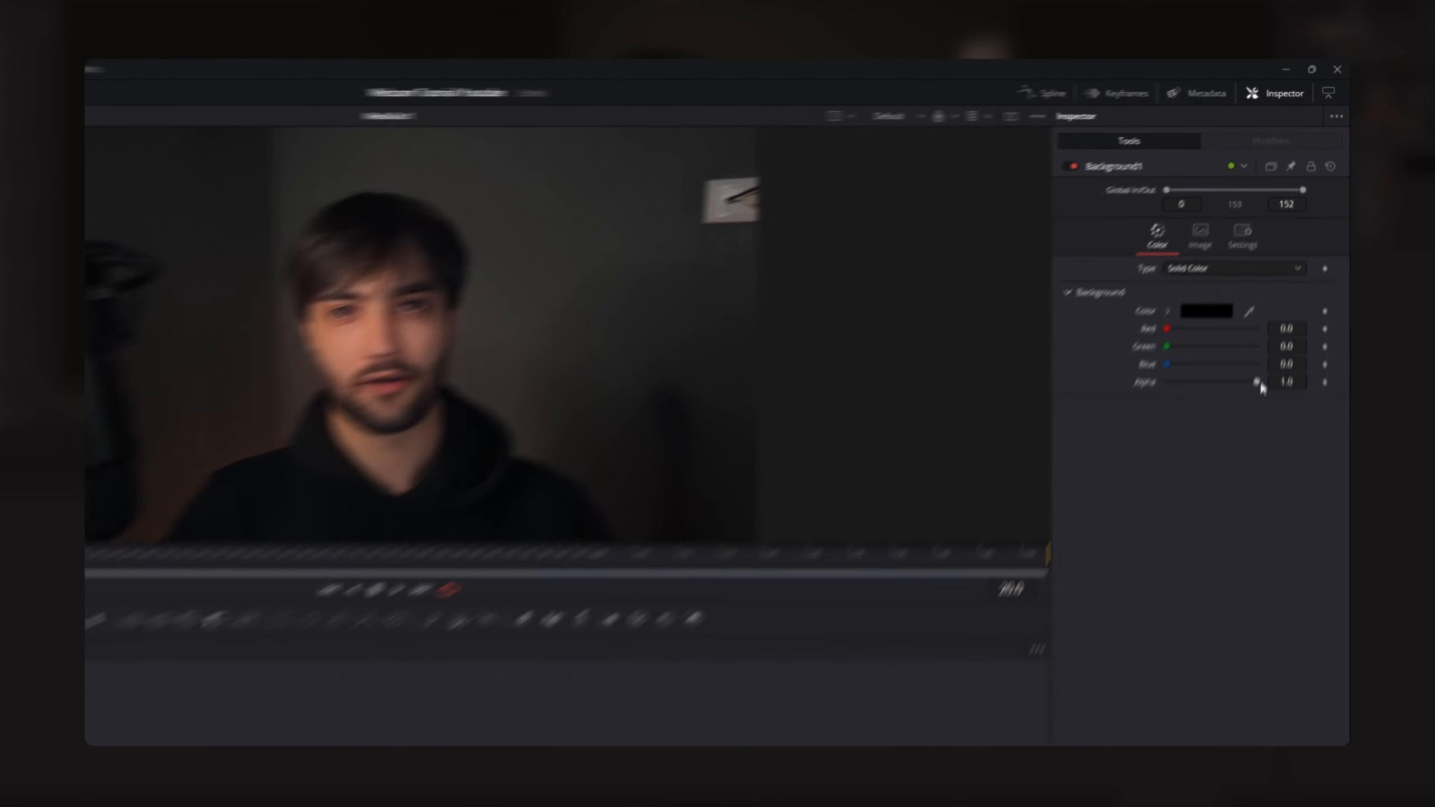
{"action": "left_click_drag", "start_coordinate": [1251, 397], "coordinate": [1138, 402]}
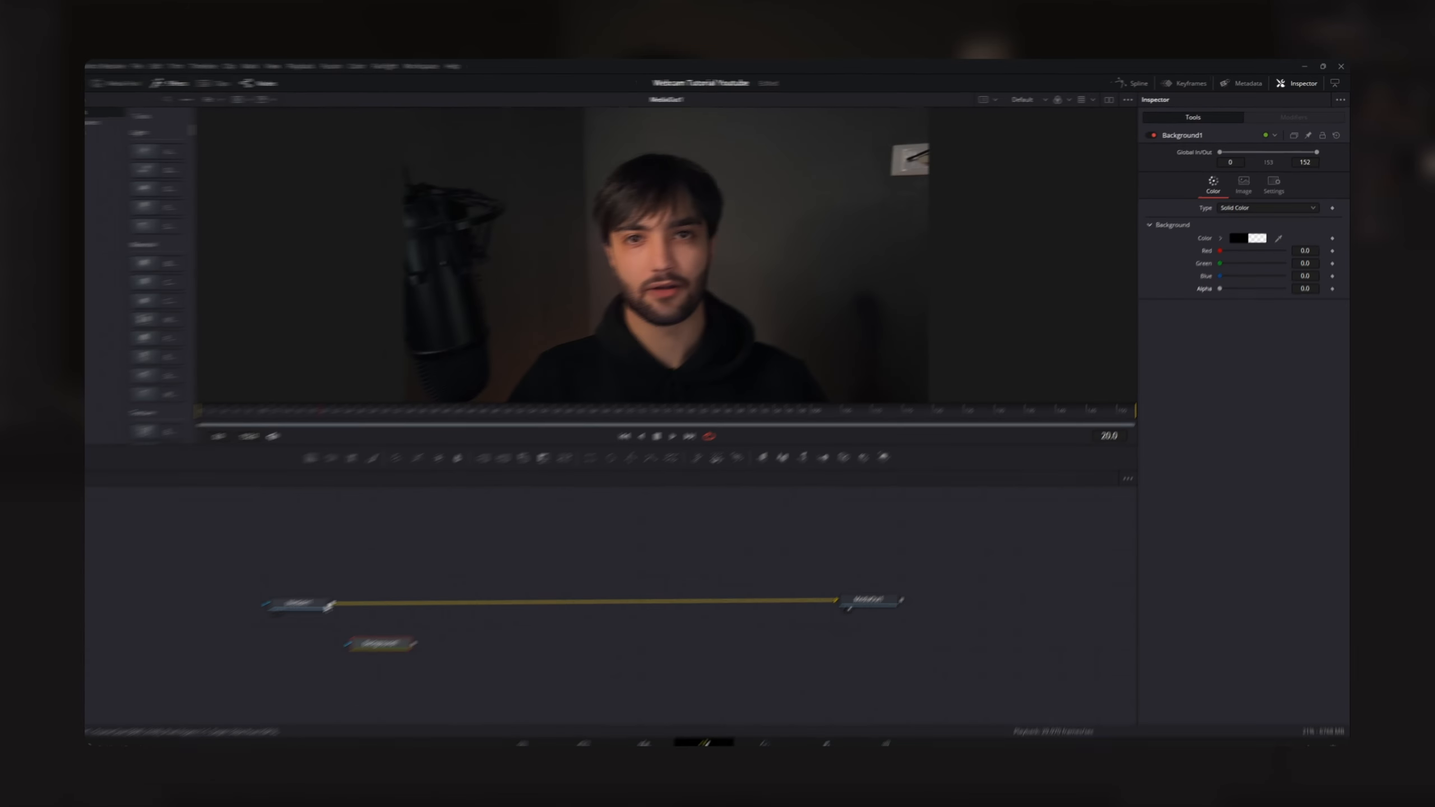
- Merge MediaIn1 over Background1 and connect the resulting Merge node to MediaOut1
{"action": "left_click_drag", "start_coordinate": [426, 612], "coordinate": [435, 632]}
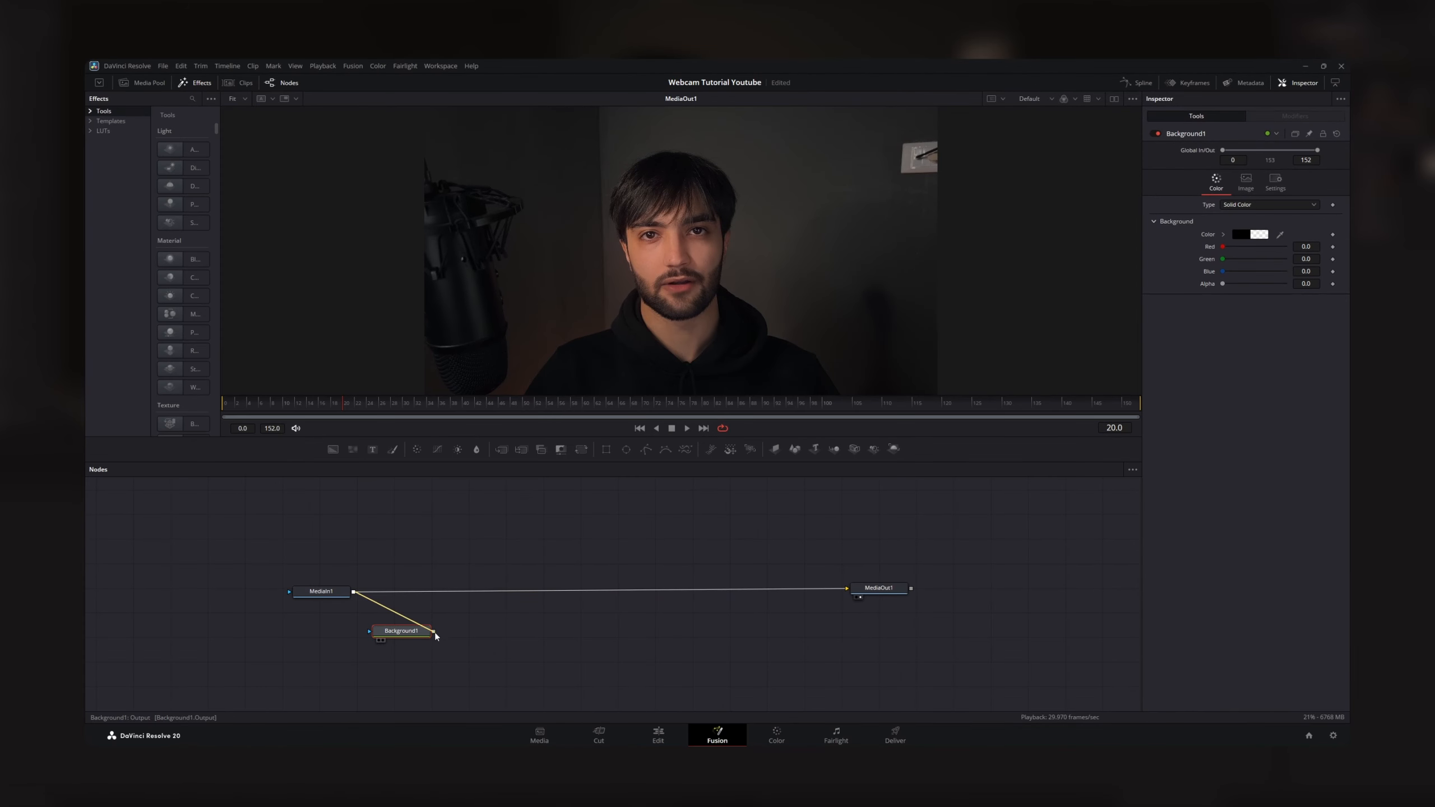
{"action": "scroll", "coordinate": [517, 615], "scroll_direction": "up", "scroll_amount": 2}
{"action": "scroll", "coordinate": [517, 617], "scroll_direction": "down", "scroll_amount": 2}
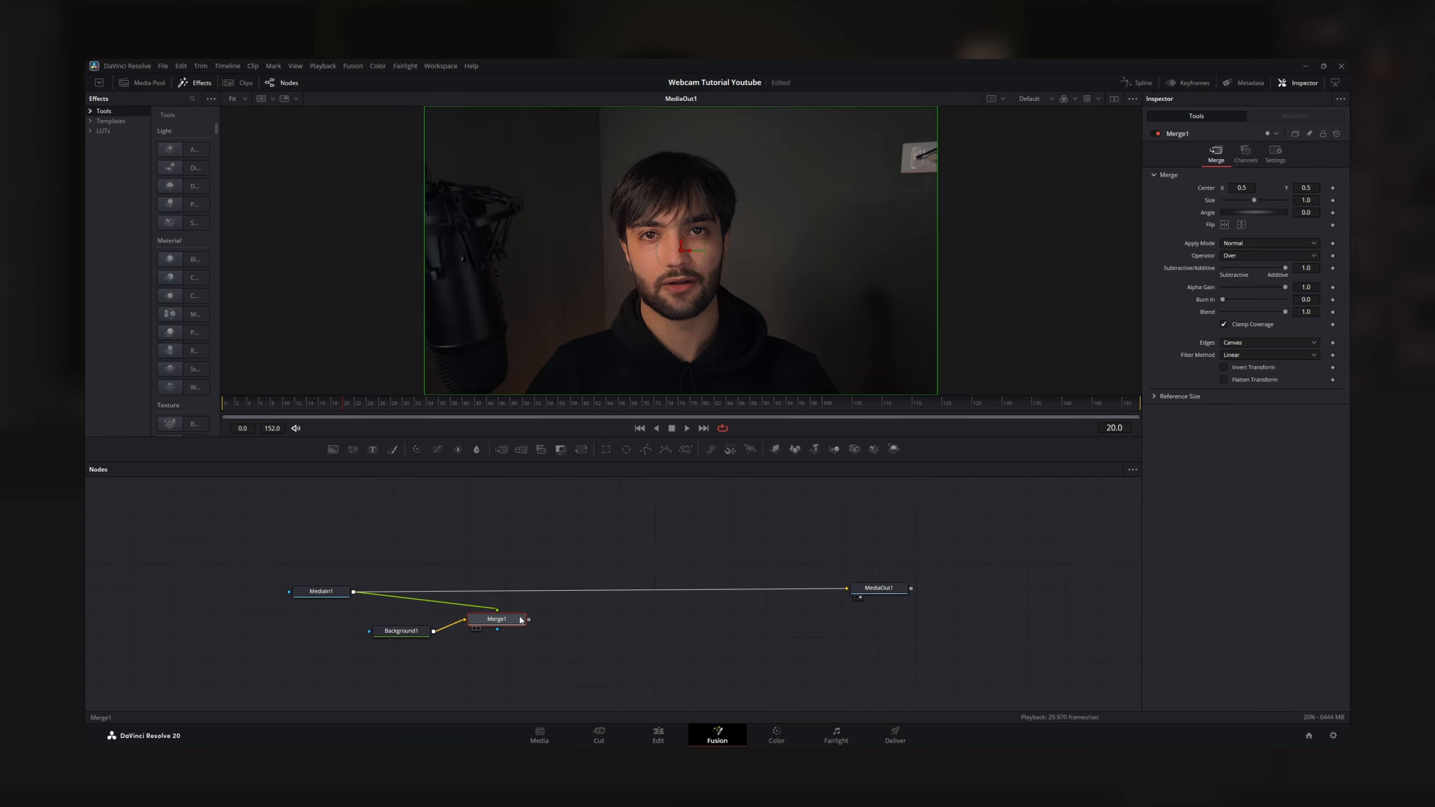
{"action": "left_click_drag", "start_coordinate": [529, 621], "coordinate": [850, 592]}
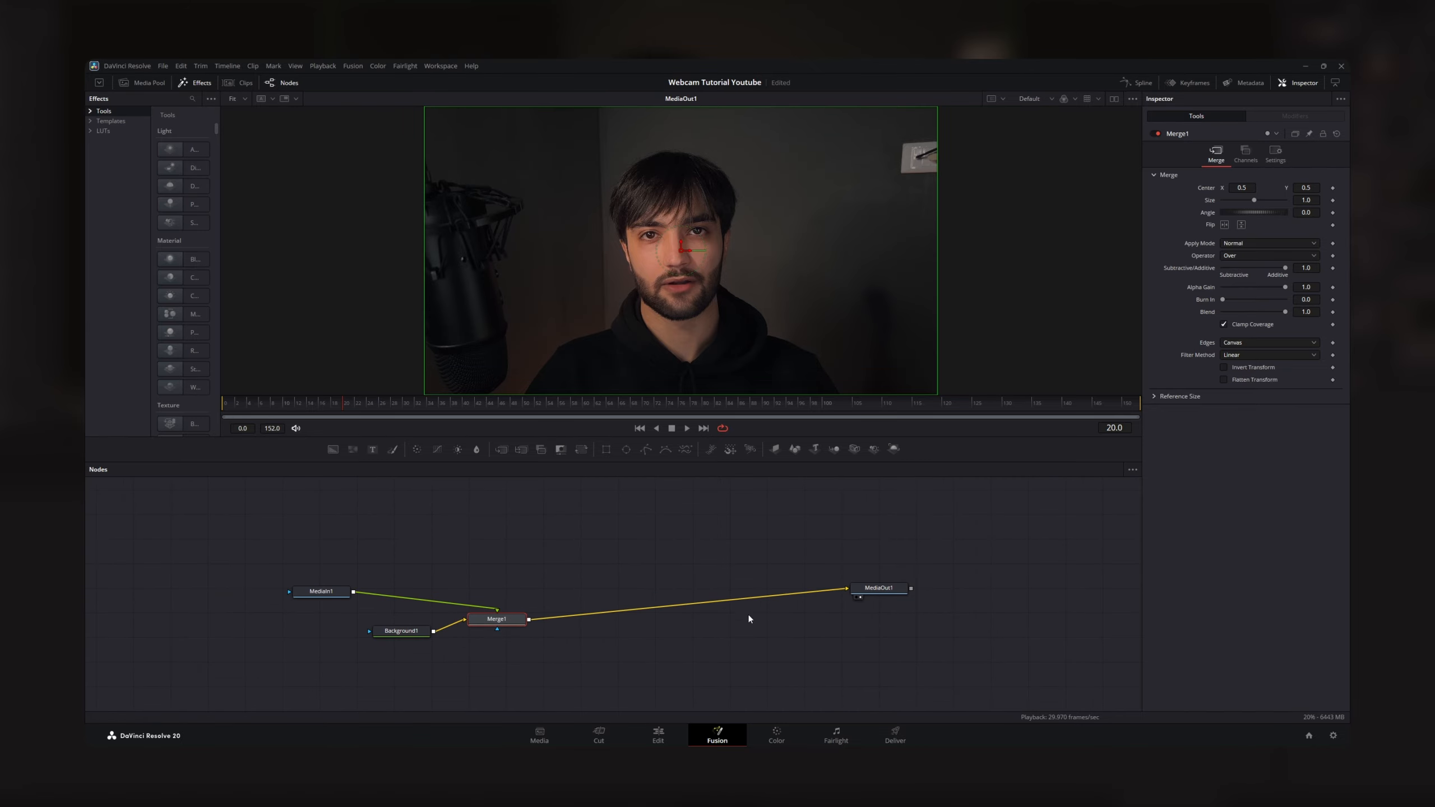
- Insert a Transform node after MediaIn1 and reduce its size to 0.84
{"action": "left_click_drag", "start_coordinate": [333, 594], "coordinate": [393, 605]}
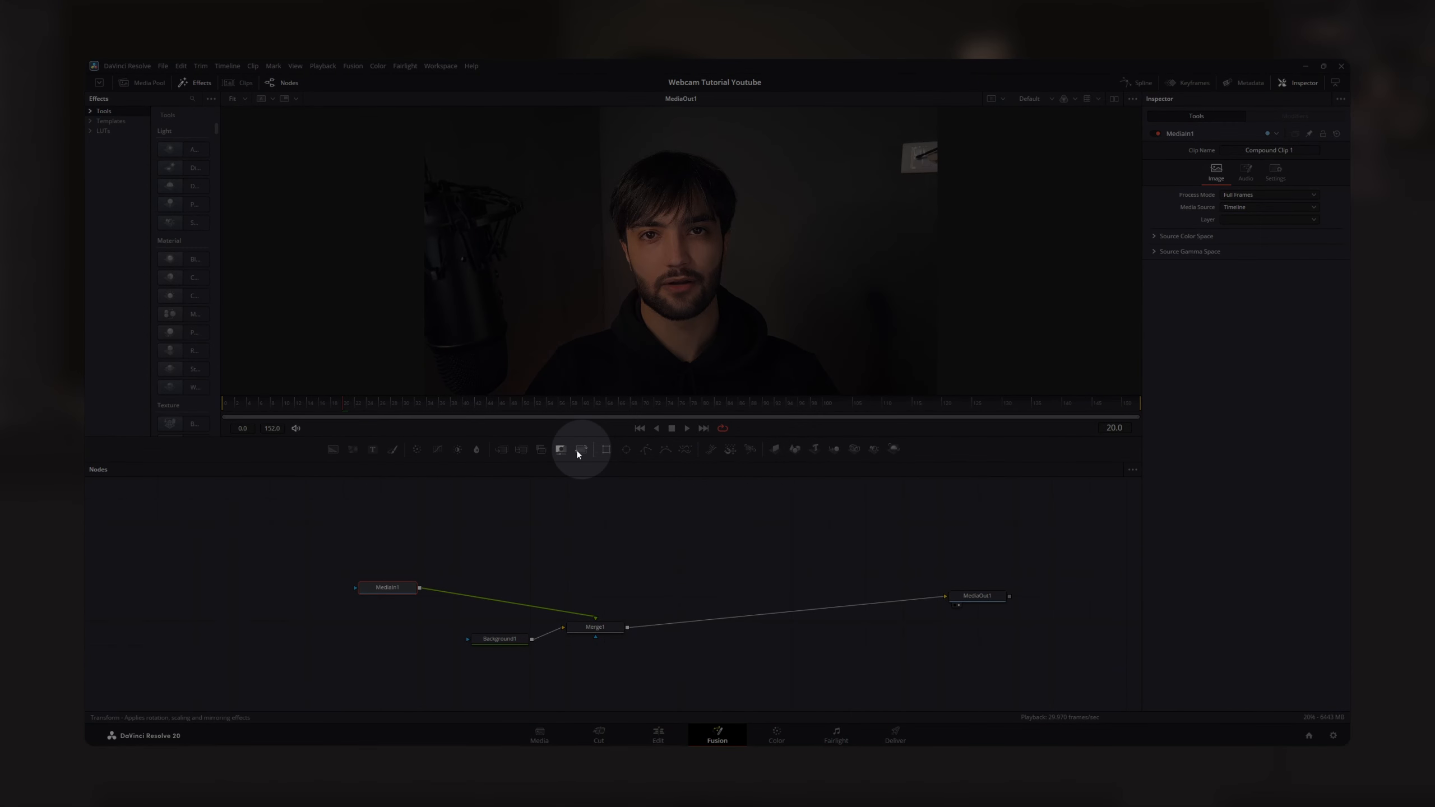
{"action": "left_click", "coordinate": [579, 451]}
{"action": "left_click_drag", "start_coordinate": [1253, 225], "coordinate": [1246, 226]}
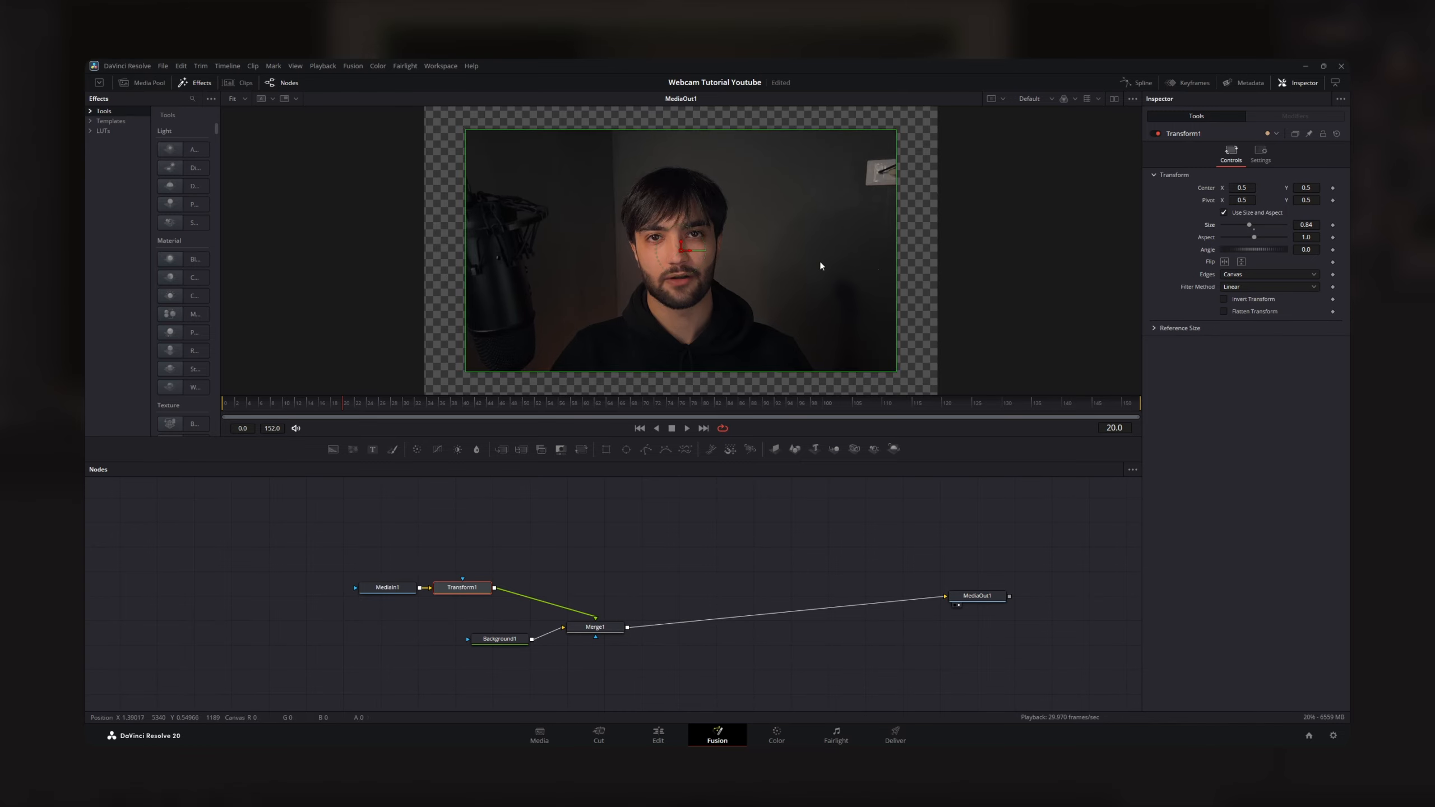
- Attach a Rectangle mask to Merge1 and set the mask's height to 1.0
{"action": "scroll", "coordinate": [767, 263], "scroll_direction": "down", "scroll_amount": 2}
{"action": "left_click", "coordinate": [599, 627]}
{"action": "left_click_drag", "start_coordinate": [614, 649], "coordinate": [571, 620]}
{"action": "left_click", "coordinate": [564, 603]}
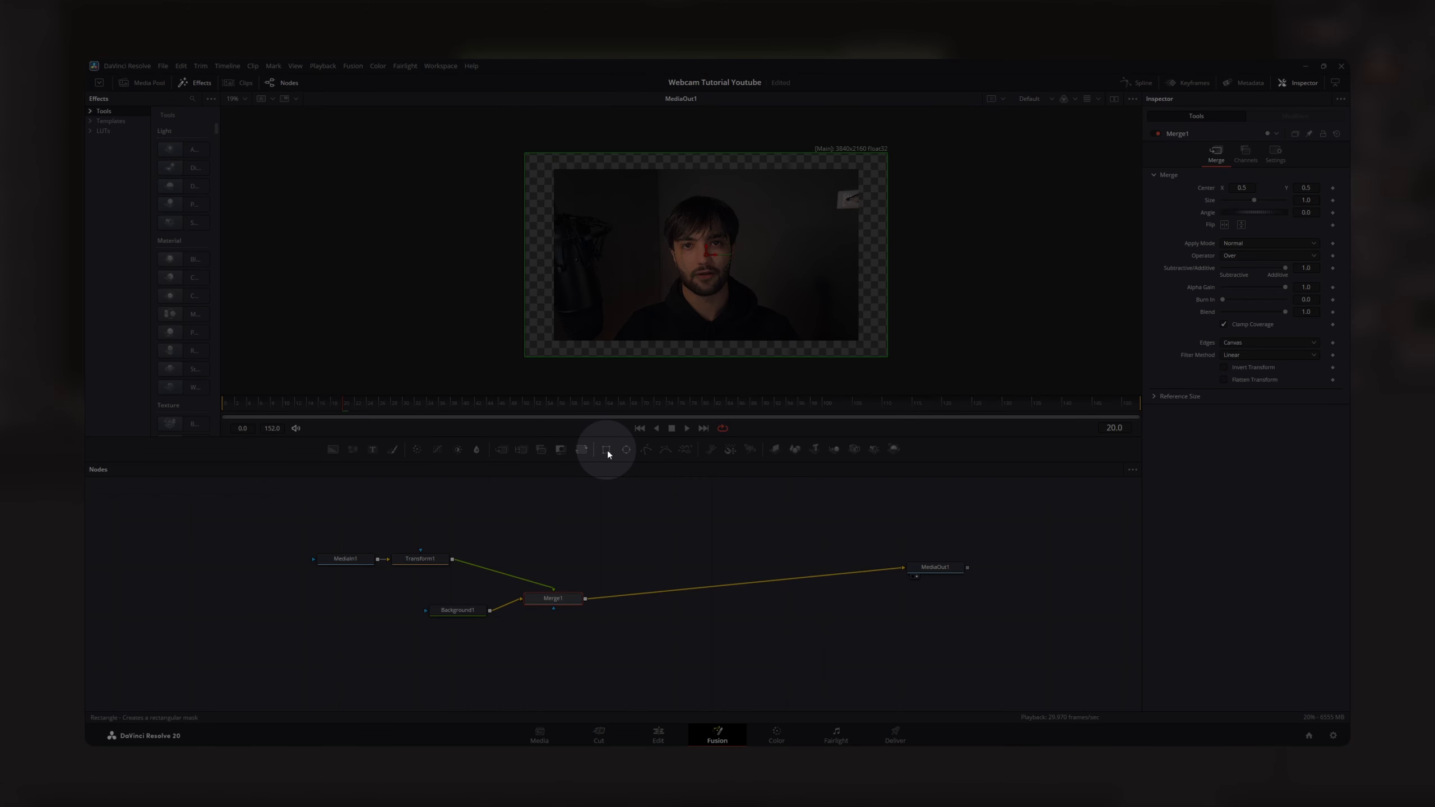
{"action": "left_click", "coordinate": [606, 449]}
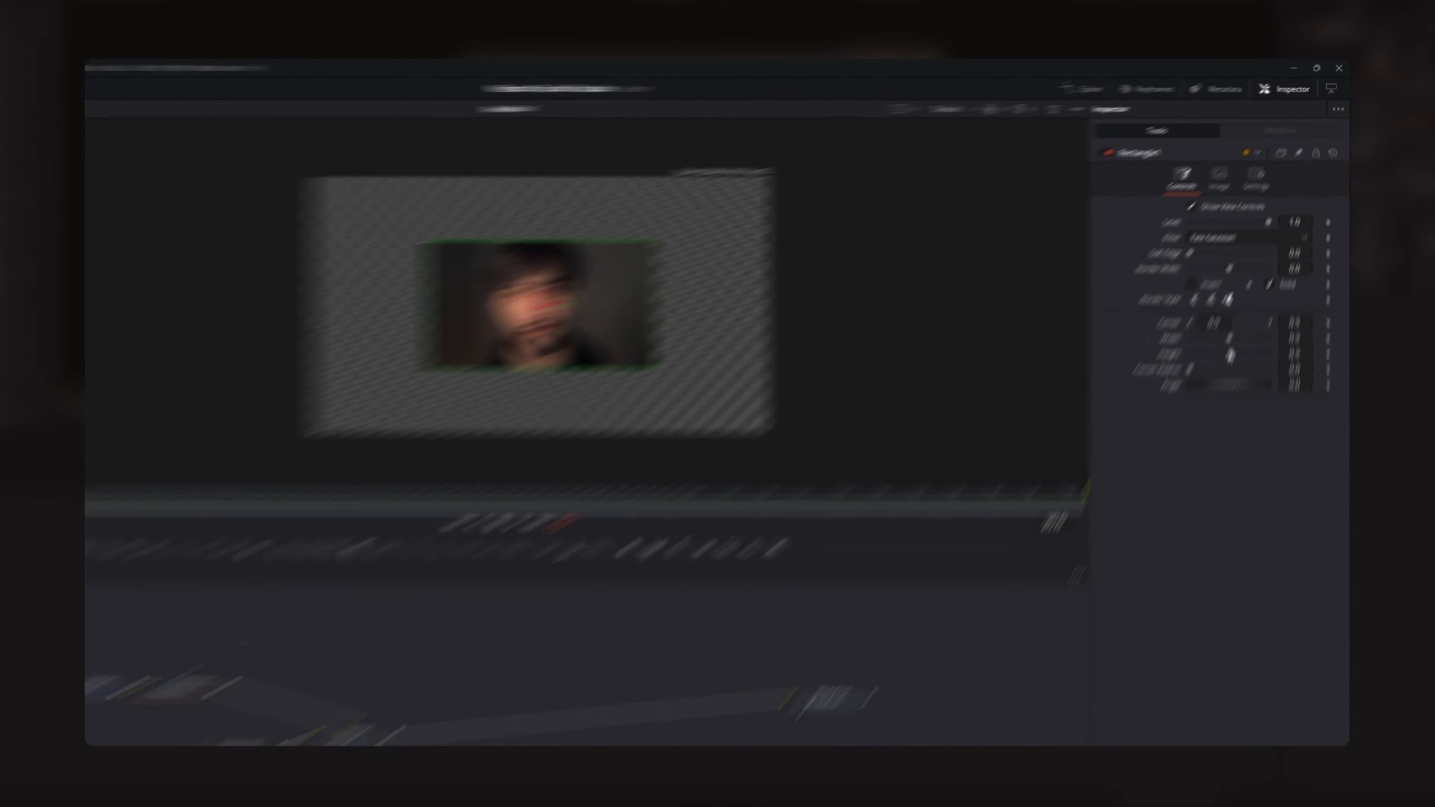
{"action": "left_click_drag", "start_coordinate": [1254, 294], "coordinate": [1289, 299]}
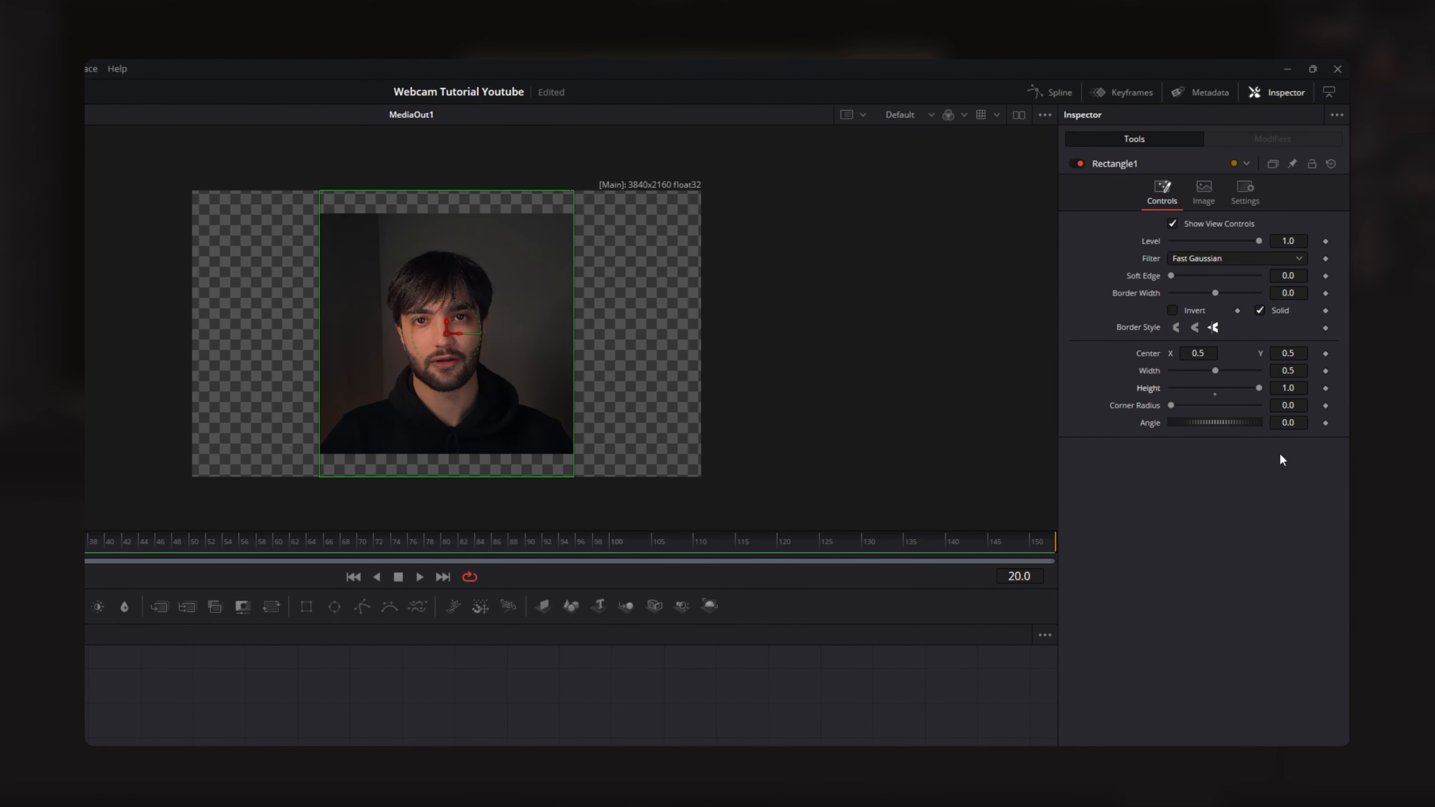
- Narrow the Rectangle mask to a portrait crop around the speaker with a width of 0.3389
{"action": "left_click_drag", "start_coordinate": [1220, 371], "coordinate": [1220, 377]}
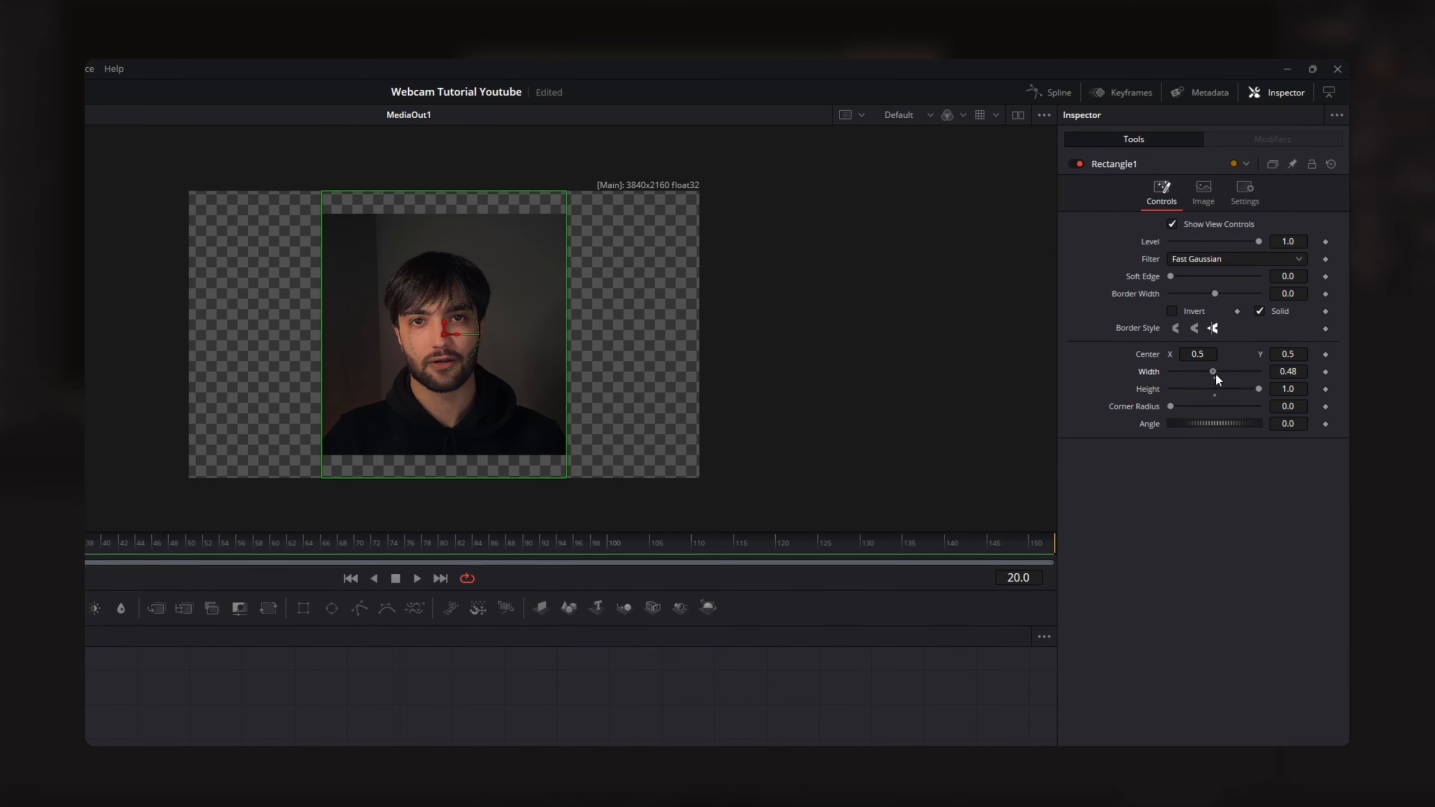
{"action": "scroll", "coordinate": [518, 398], "scroll_direction": "up", "scroll_amount": 3}
{"action": "scroll", "coordinate": [520, 403], "scroll_direction": "down", "scroll_amount": 3}
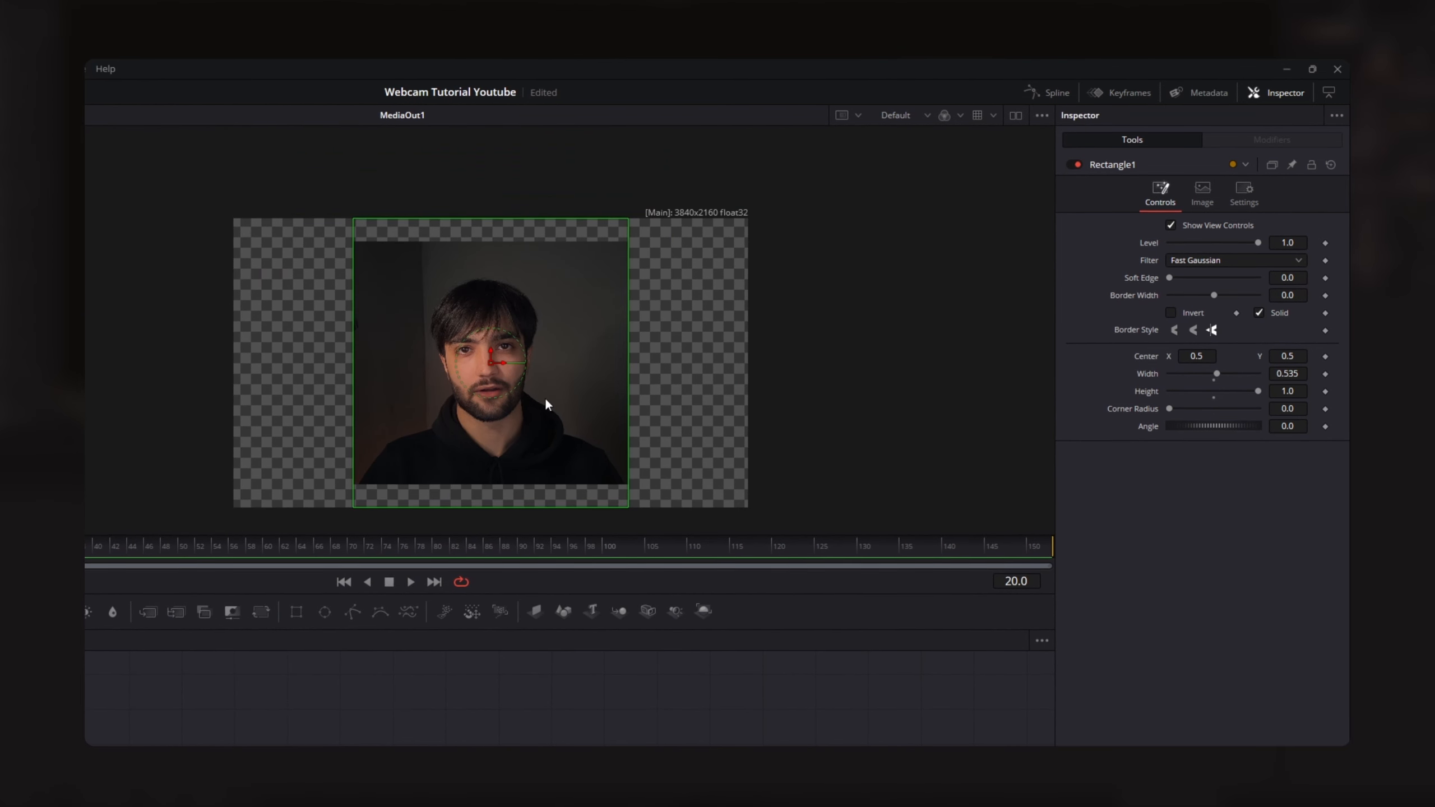
{"action": "left_click_drag", "start_coordinate": [1212, 373], "coordinate": [1051, 370]}
{"action": "scroll", "coordinate": [473, 361], "scroll_direction": "up", "scroll_amount": 2}
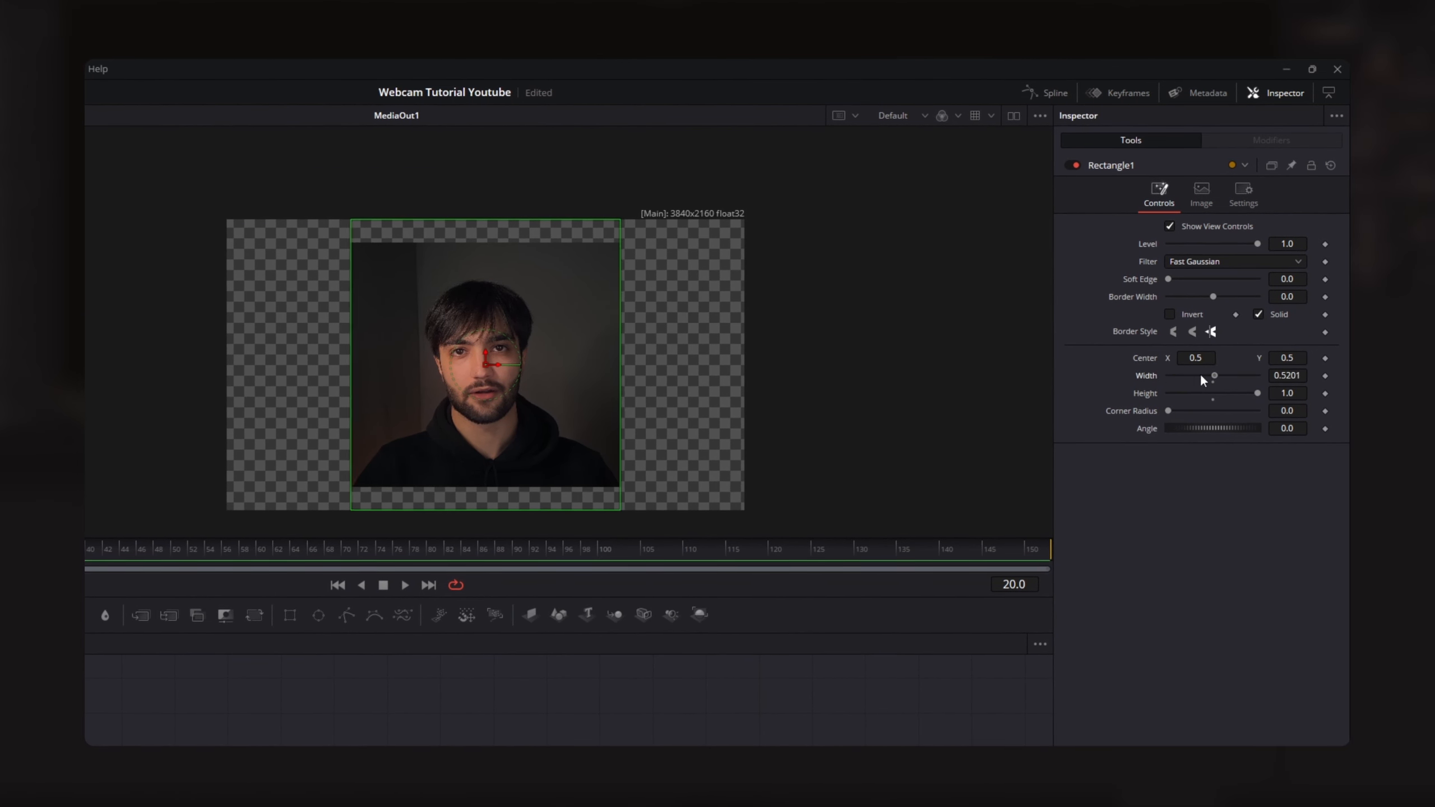
{"action": "scroll", "coordinate": [473, 367], "scroll_direction": "down", "scroll_amount": 2}
{"action": "mouse_move", "coordinate": [1198, 377]}
{"action": "left_mouse_down"}
{"action": "mouse_move", "coordinate": [1224, 382]}
{"action": "mouse_move", "coordinate": [1197, 385]}
{"action": "left_mouse_up"}
{"action": "scroll", "coordinate": [525, 376], "scroll_direction": "up", "scroll_amount": 2}
{"action": "scroll", "coordinate": [502, 377], "scroll_direction": "down", "scroll_amount": 2}
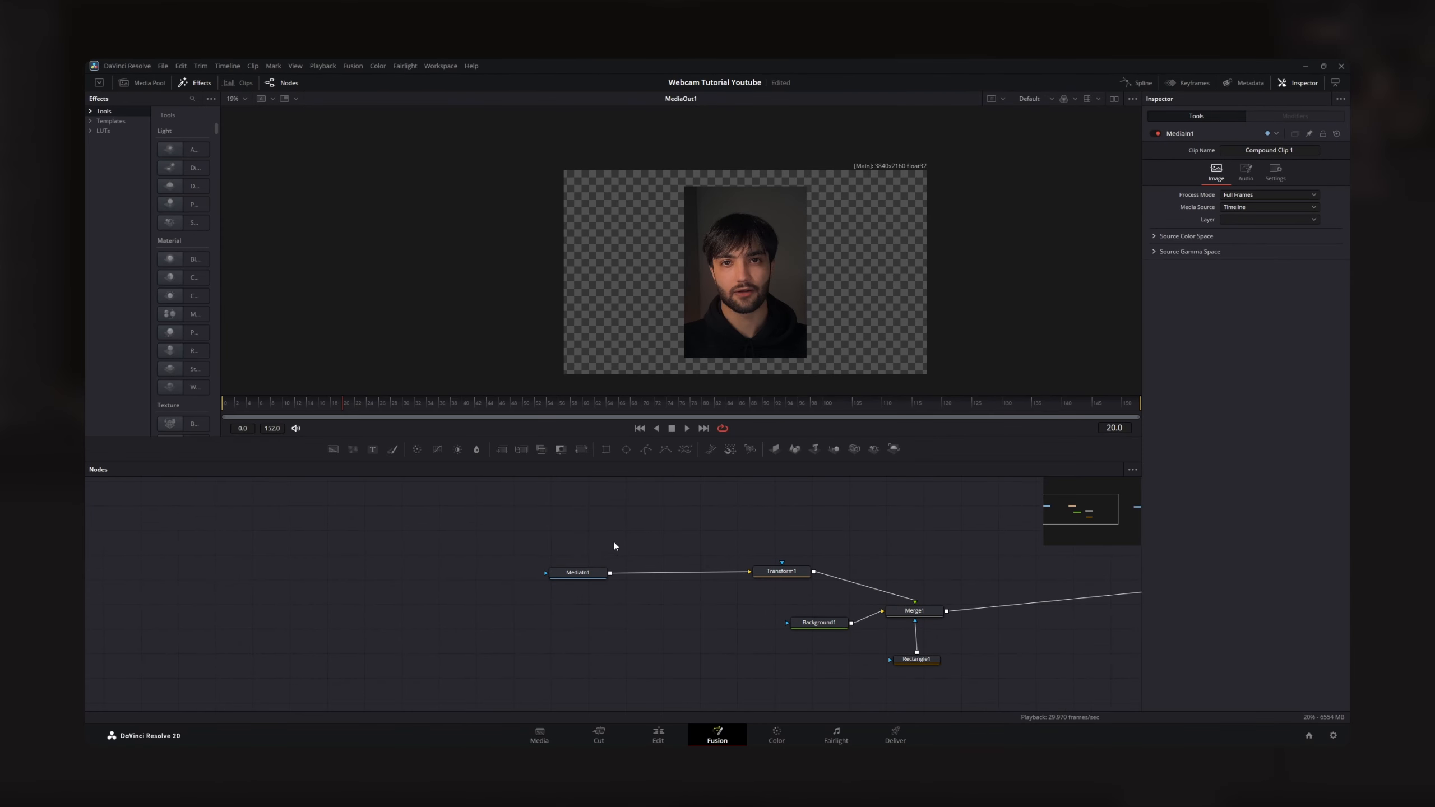
- Insert a second Transform node between MediaIn1 and Transform1 and try scaling the footage inside the crop
{"action": "left_click", "coordinate": [577, 573]}
{"action": "left_click", "coordinate": [582, 451]}
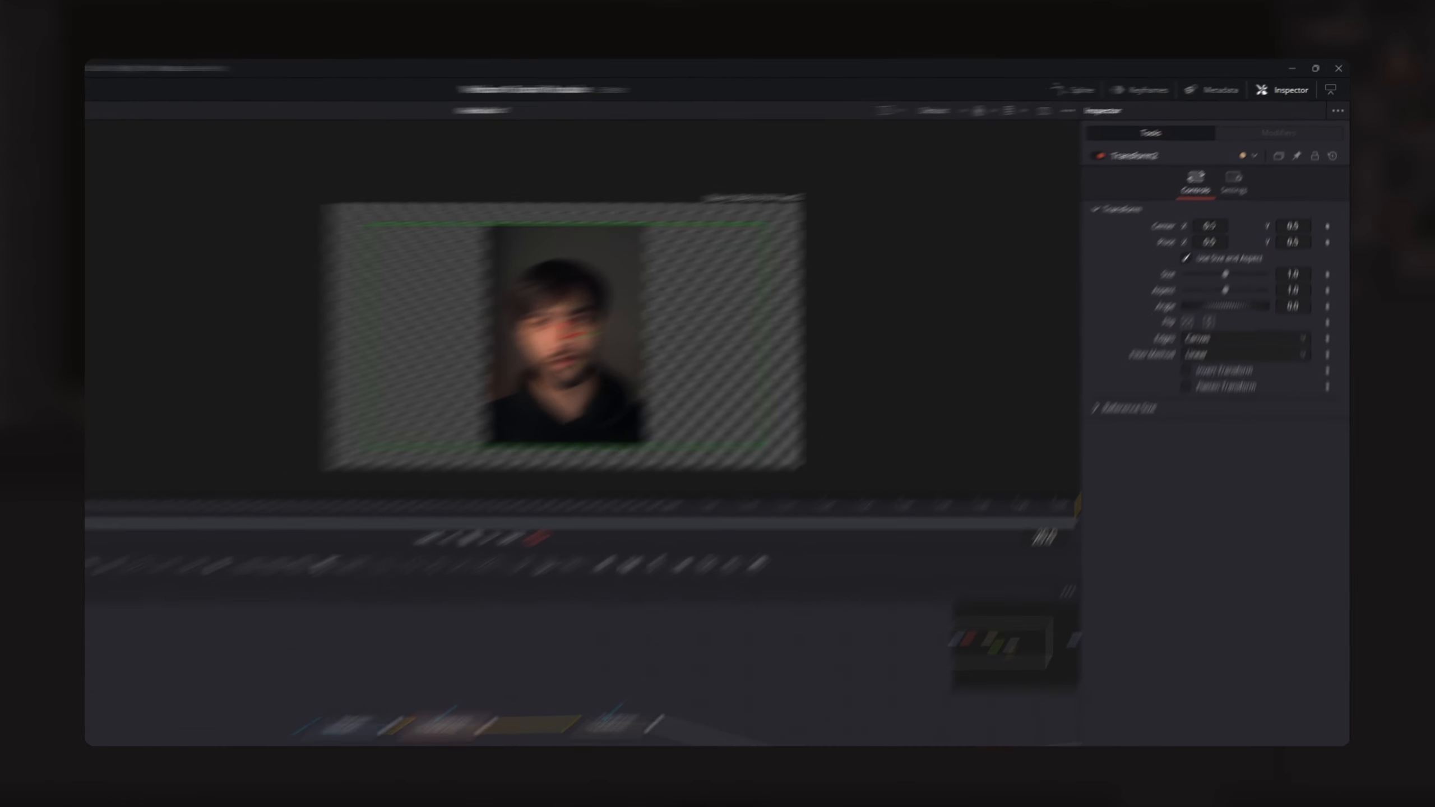
{"action": "left_click_drag", "start_coordinate": [1210, 226], "coordinate": [1194, 243]}
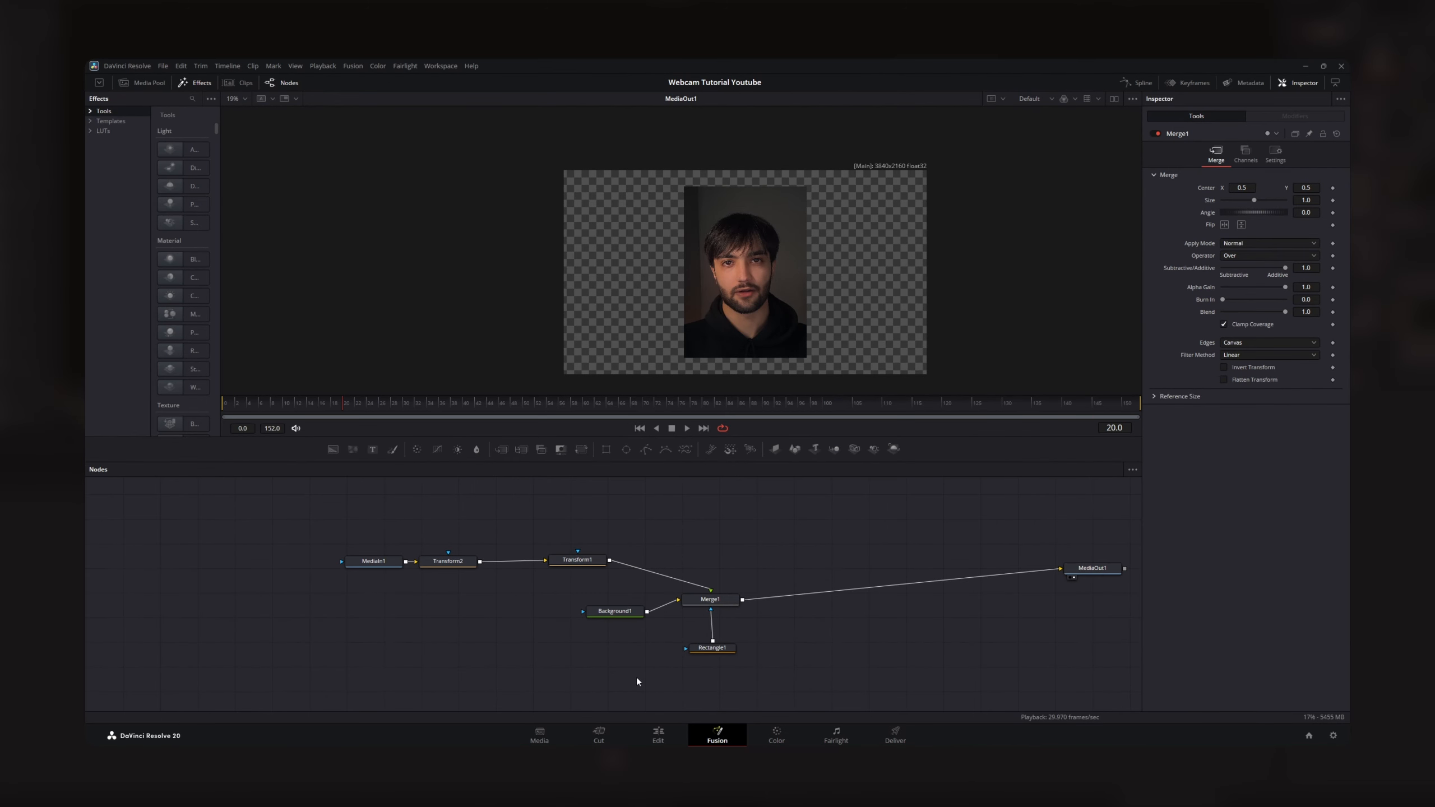
- Return to the Edit page and set the Video 2 clip's zoom to 0.500 and its position to X 1315, Y -188
{"action": "left_click", "coordinate": [658, 735]}
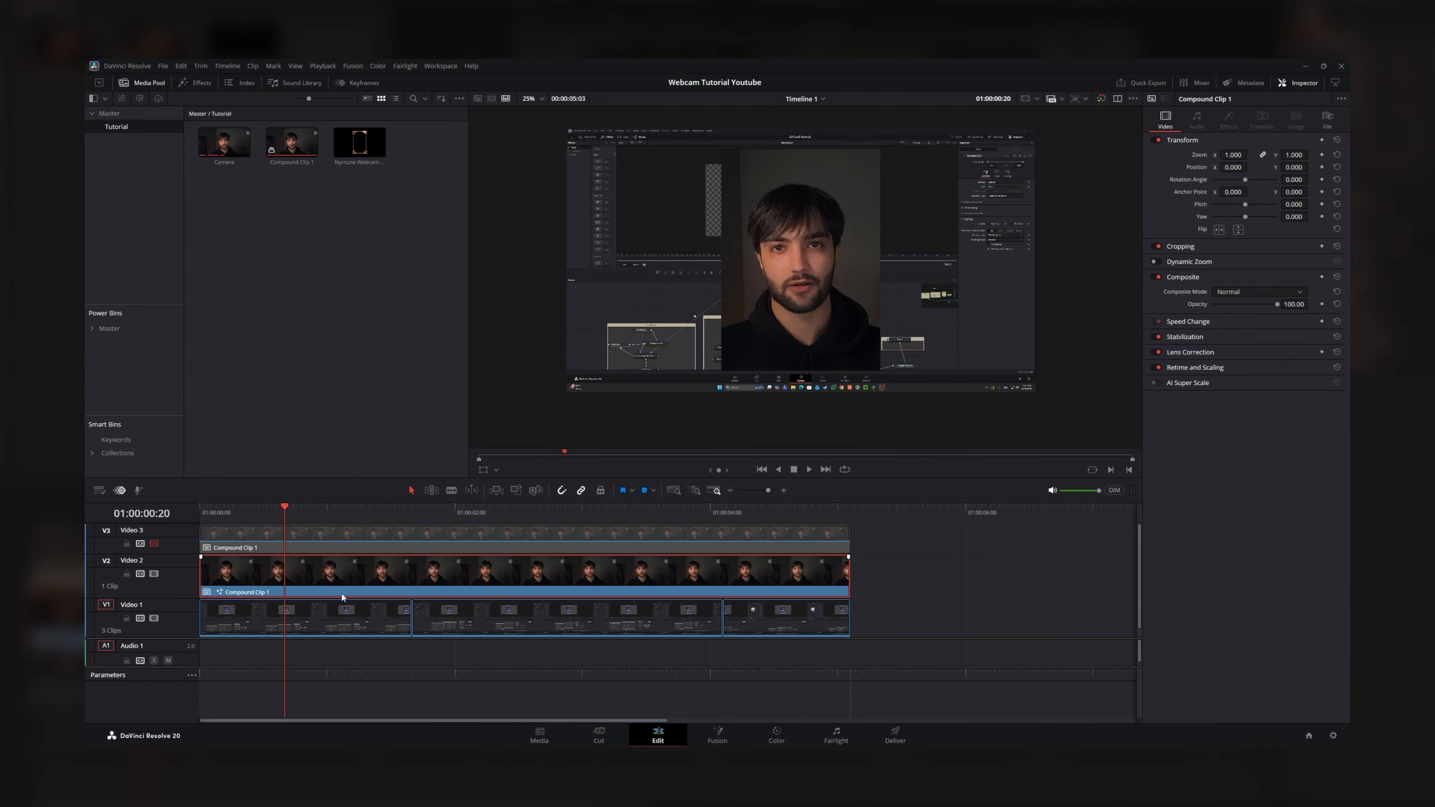
{"action": "left_click_drag", "start_coordinate": [1233, 155], "coordinate": [1289, 169]}
{"action": "left_click_drag", "start_coordinate": [1234, 155], "coordinate": [1244, 167]}
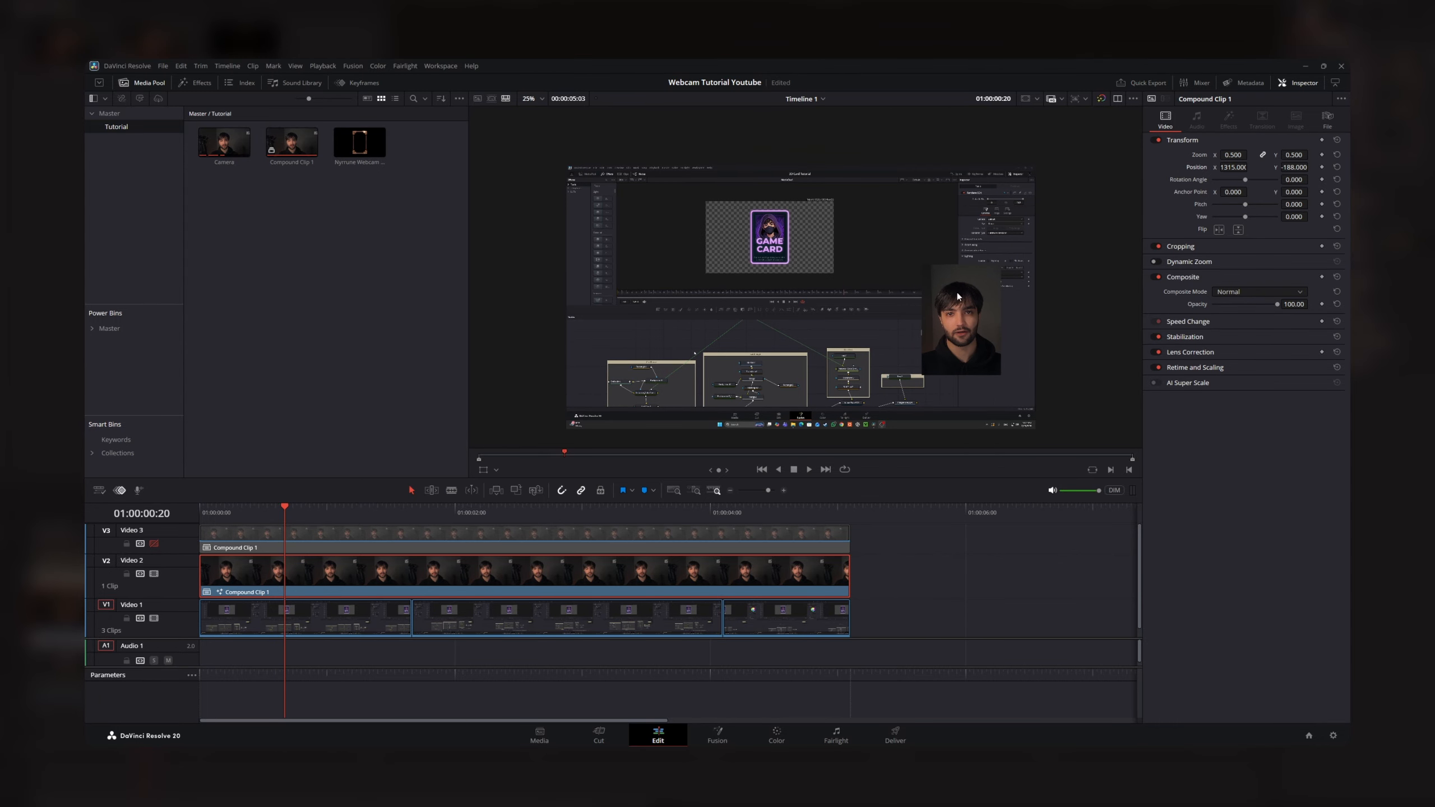
- Reopen the Video 2 clip in the Fusion page and set the Rectangle1 mask's height to 0.832
{"action": "right_click", "coordinate": [298, 563]}
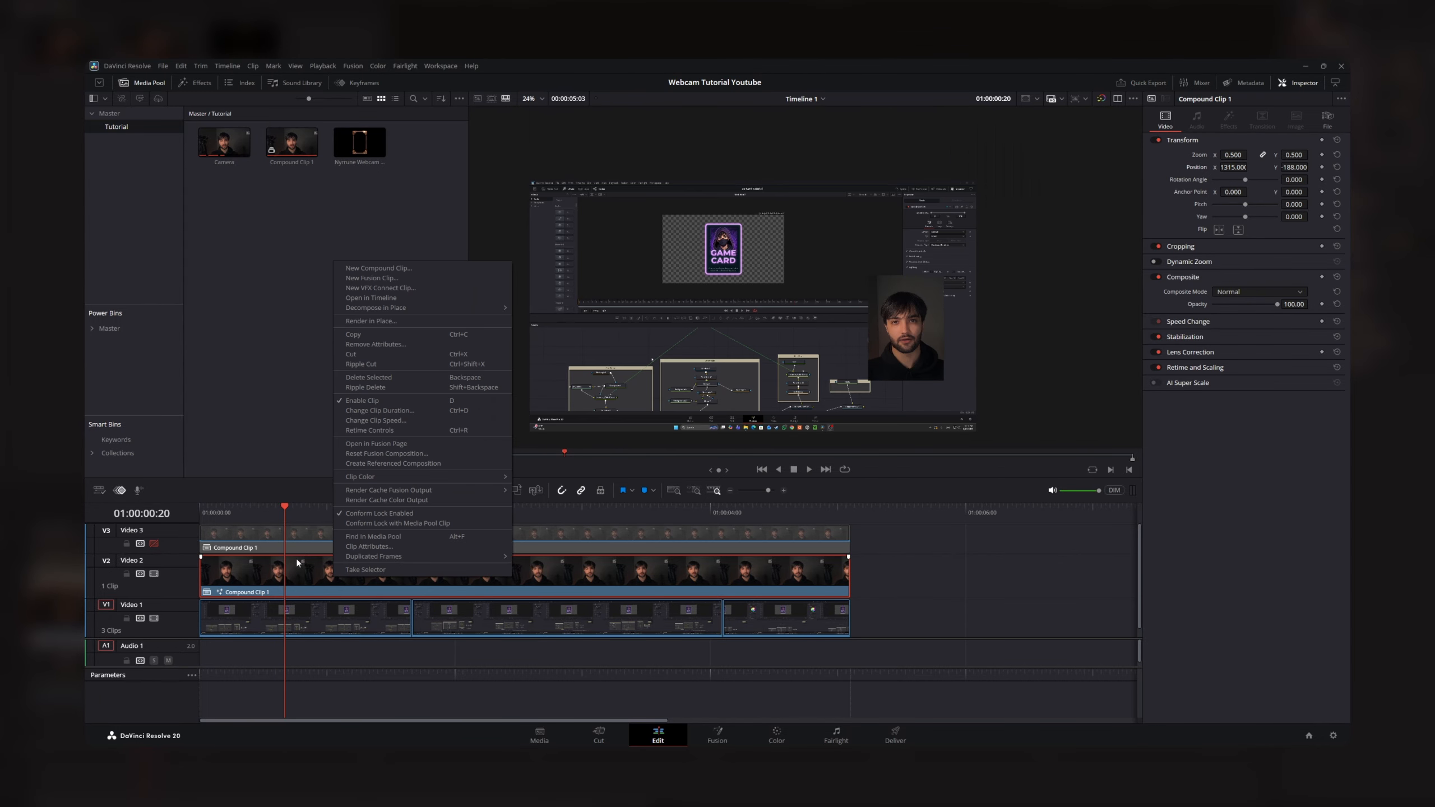
{"action": "left_click", "coordinate": [399, 446]}
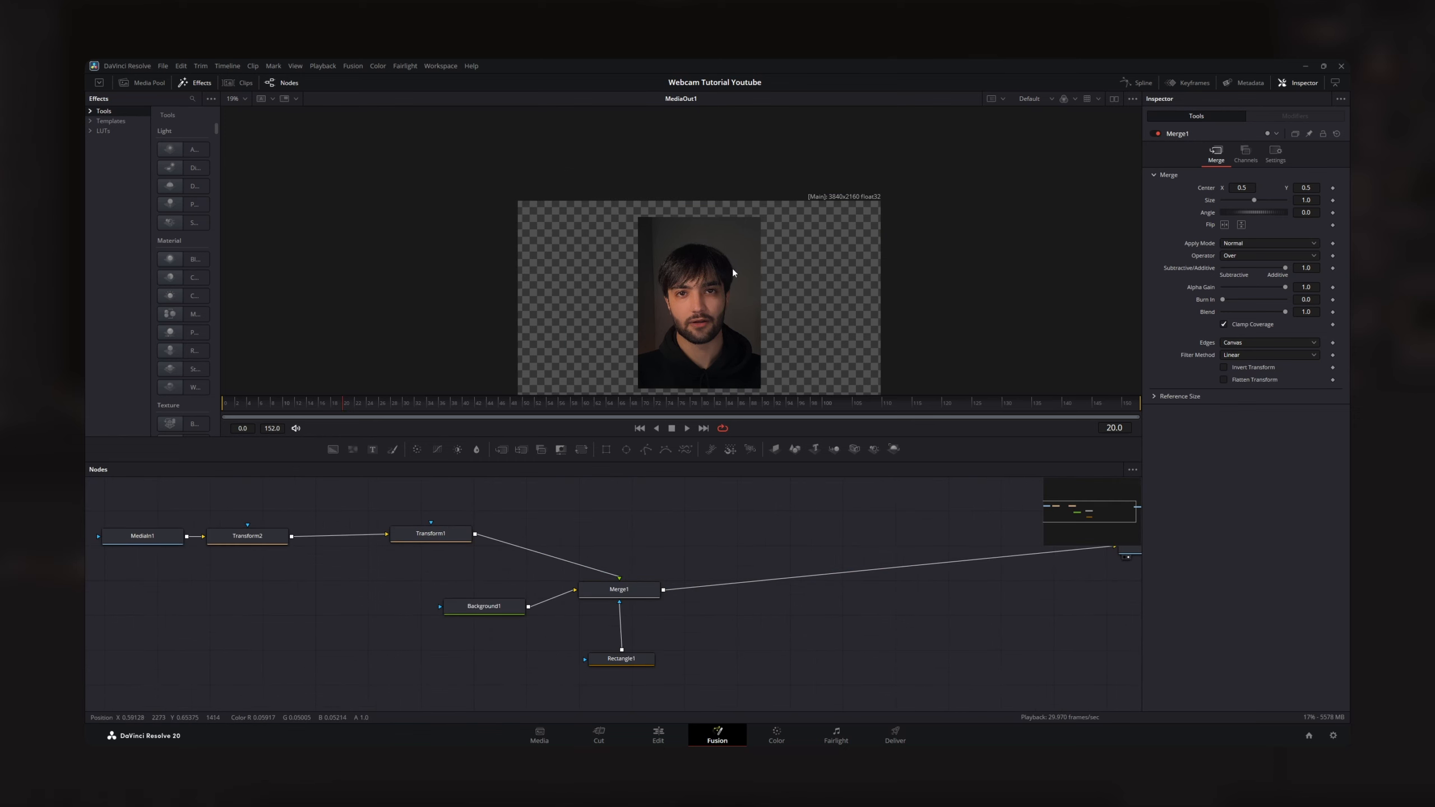
{"action": "scroll", "coordinate": [760, 213], "scroll_direction": "up", "scroll_amount": 10}
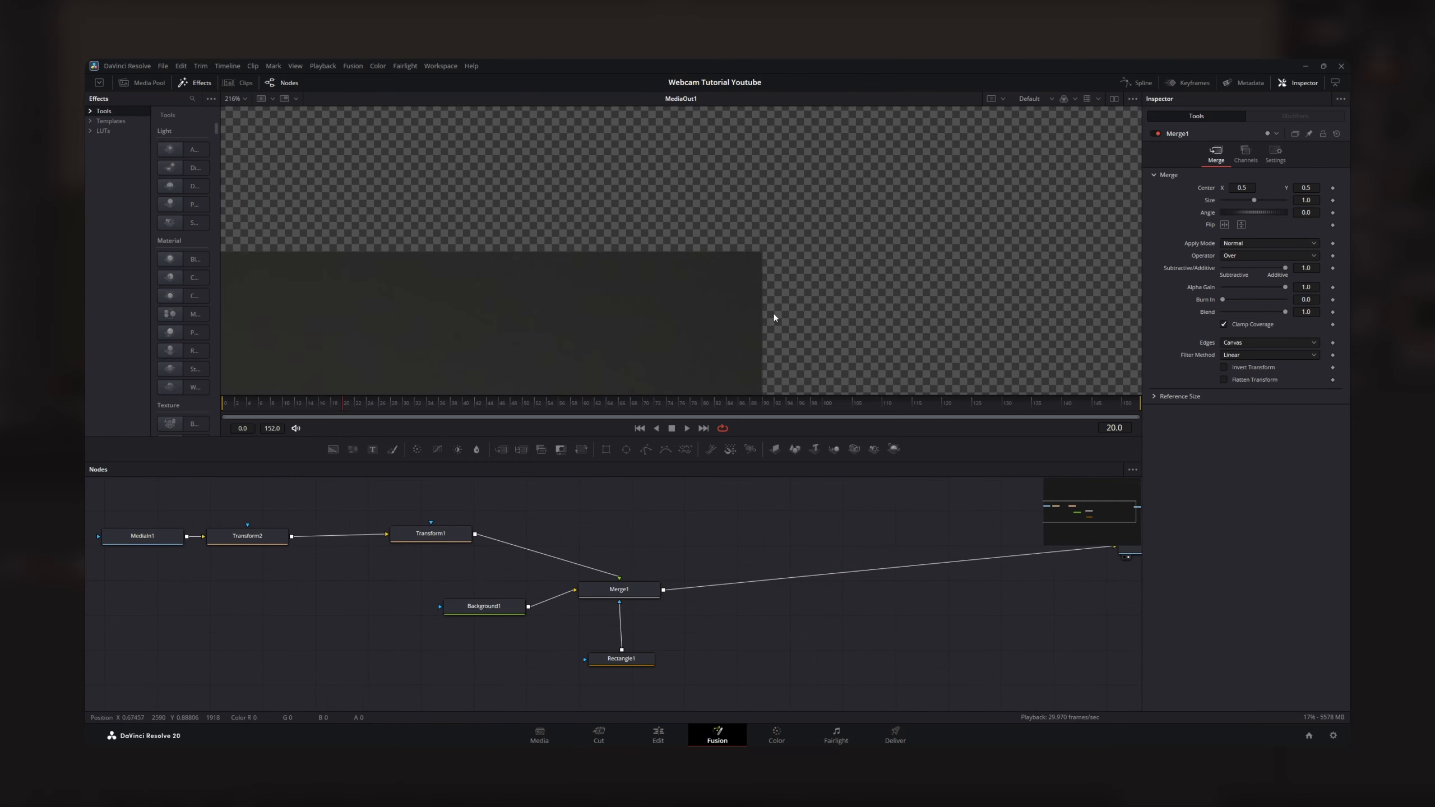
{"action": "scroll", "coordinate": [775, 317], "scroll_direction": "down", "scroll_amount": 10}
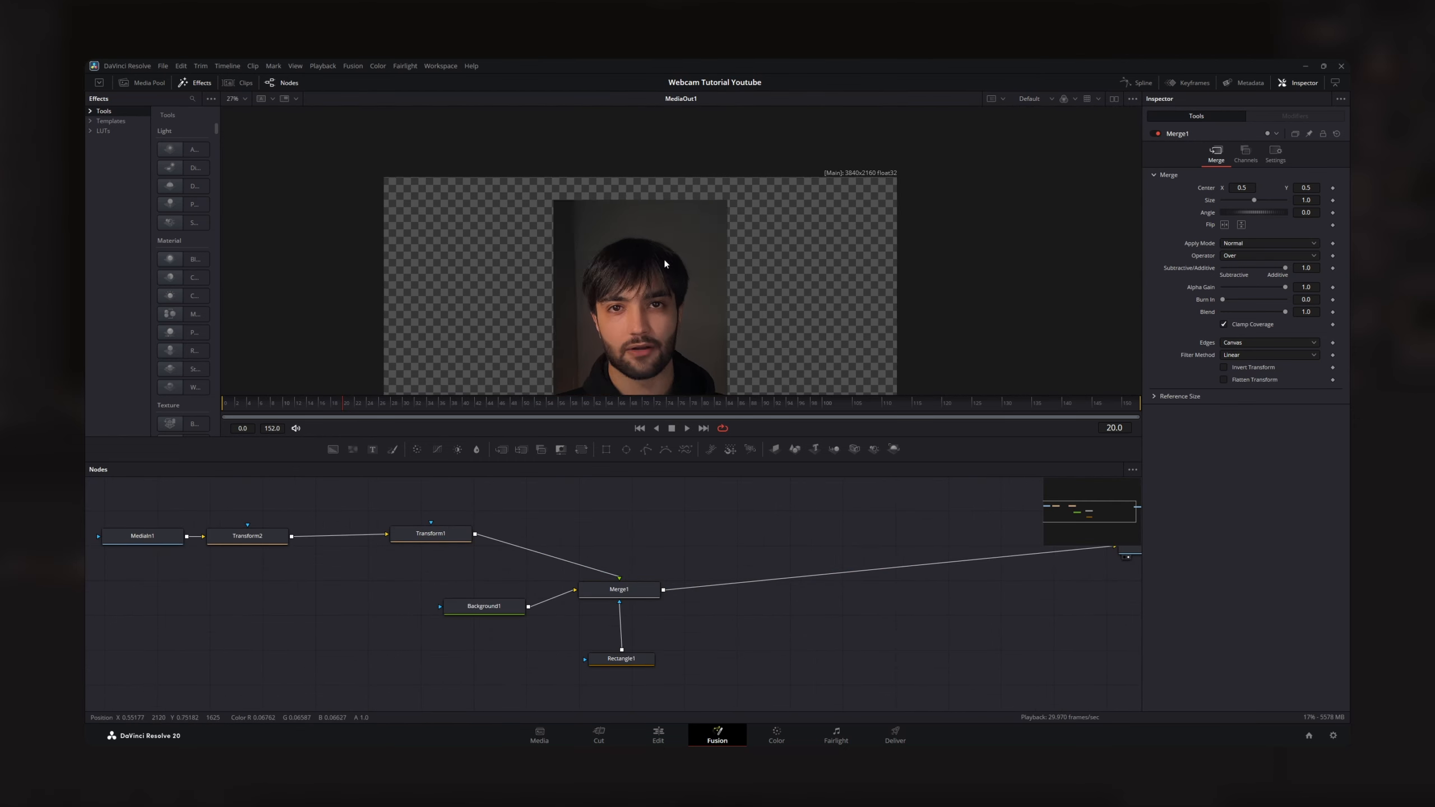
{"action": "left_click", "coordinate": [621, 659]}
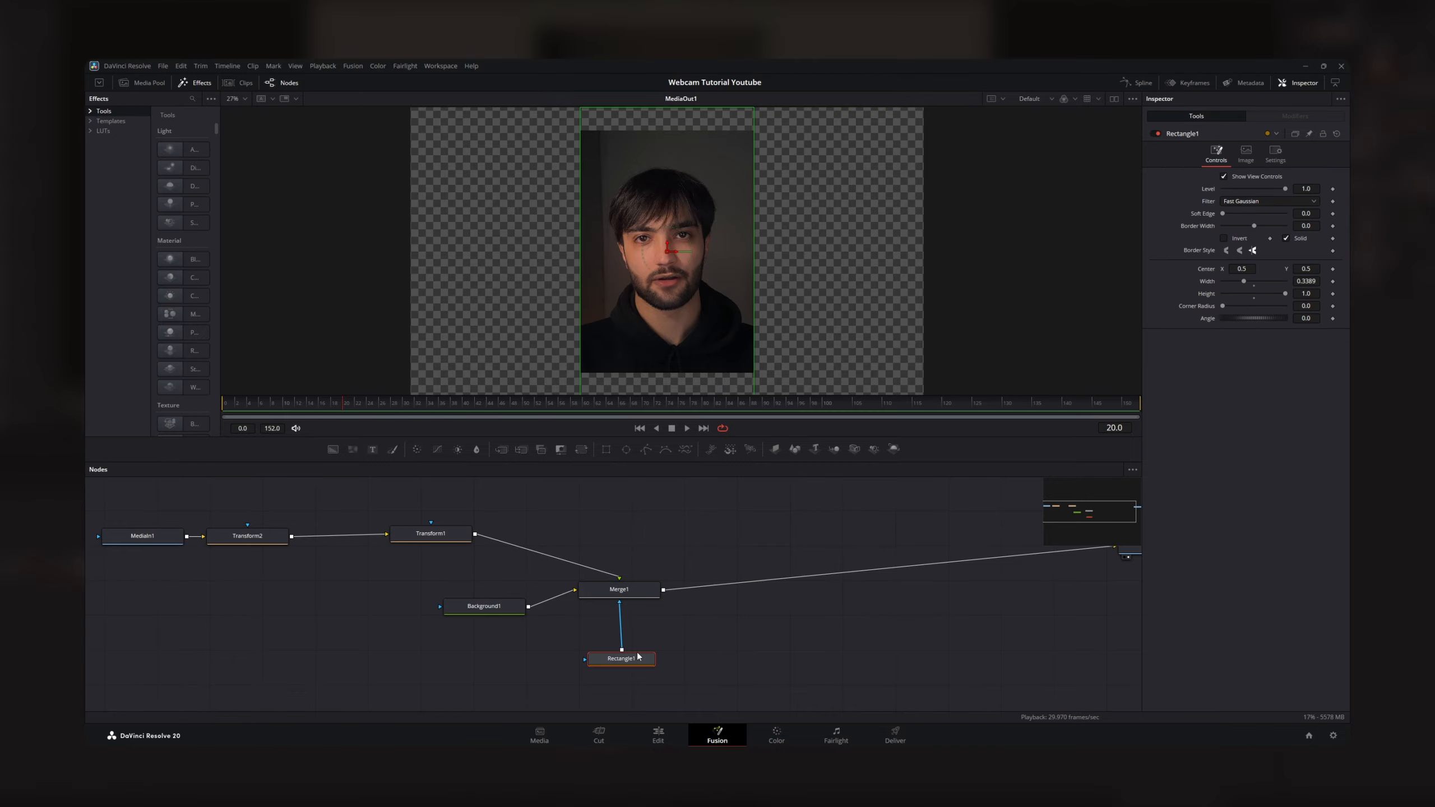
{"action": "left_click_drag", "start_coordinate": [1284, 296], "coordinate": [1296, 294]}
{"action": "scroll", "coordinate": [816, 337], "scroll_direction": "up", "scroll_amount": 6}
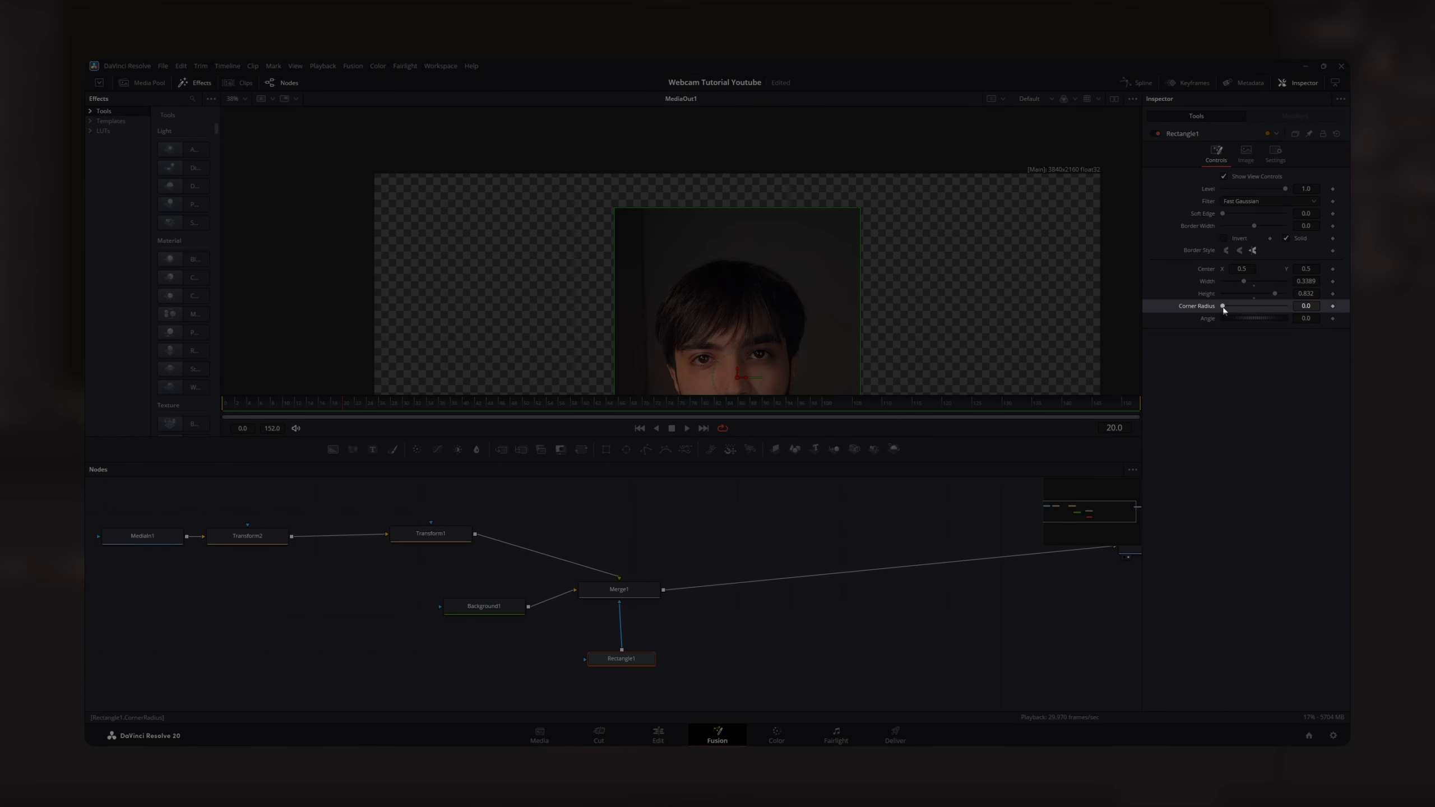
- Round the Rectangle1 mask with a corner radius of 0.228 and check the webcam overlay's corners on the Edit page
{"action": "left_click_drag", "start_coordinate": [1223, 306], "coordinate": [1237, 307]}
{"action": "scroll", "coordinate": [852, 266], "scroll_direction": "down", "scroll_amount": 2}
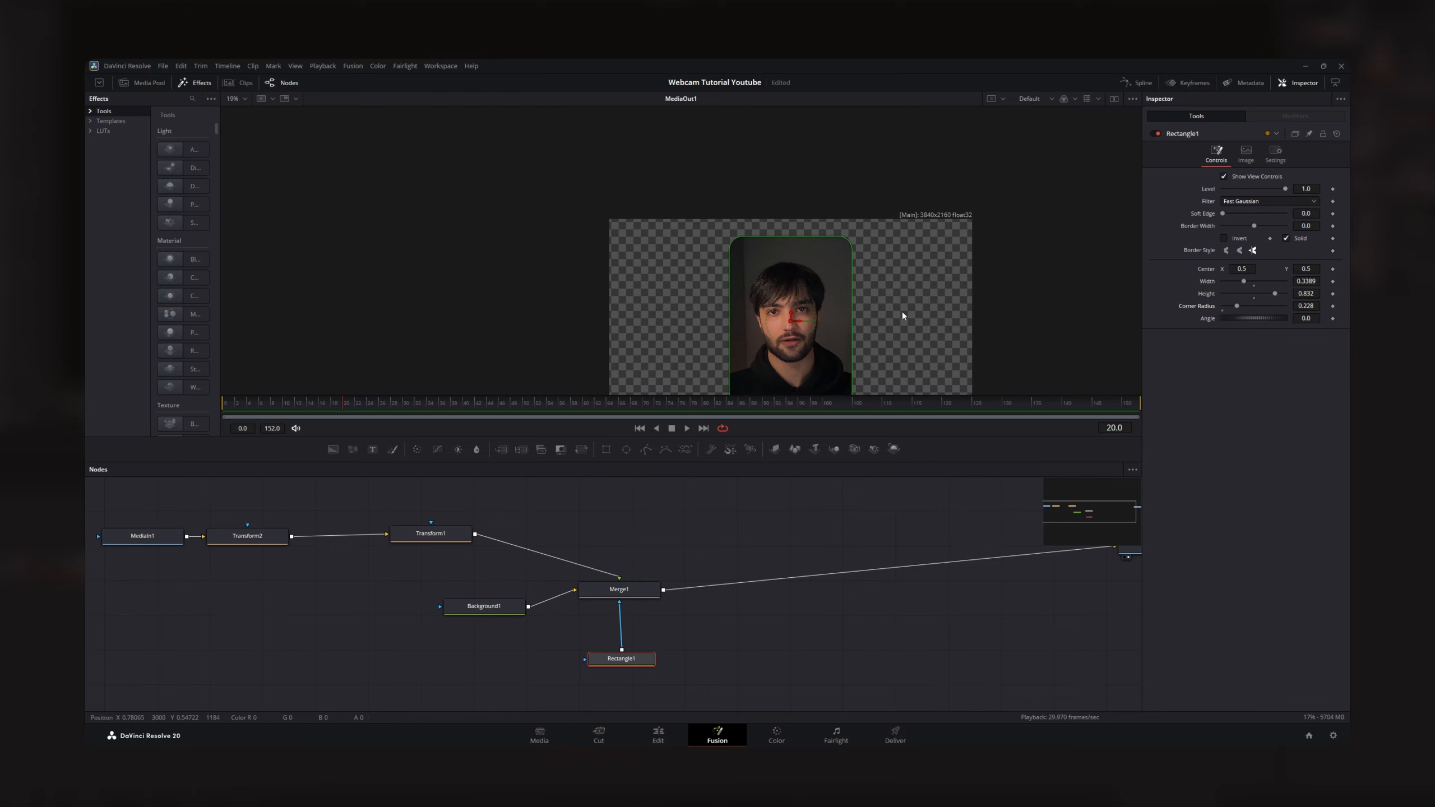
{"action": "scroll", "coordinate": [859, 248], "scroll_direction": "up", "scroll_amount": 4}
{"action": "scroll", "coordinate": [839, 240], "scroll_direction": "down", "scroll_amount": 2}
{"action": "left_click_drag", "start_coordinate": [856, 319], "coordinate": [800, 173]}
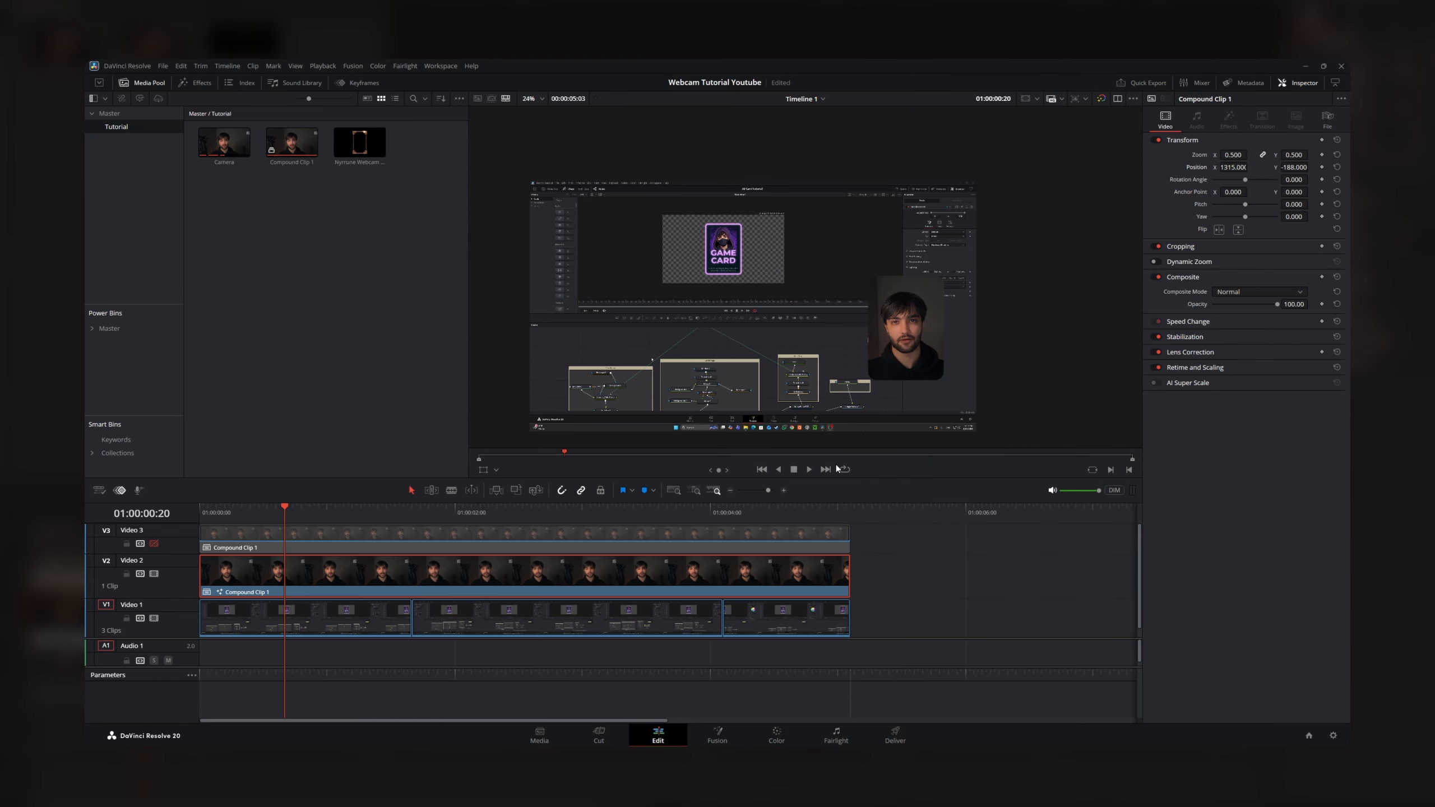
{"action": "scroll", "coordinate": [927, 375], "scroll_direction": "up", "scroll_amount": 4}
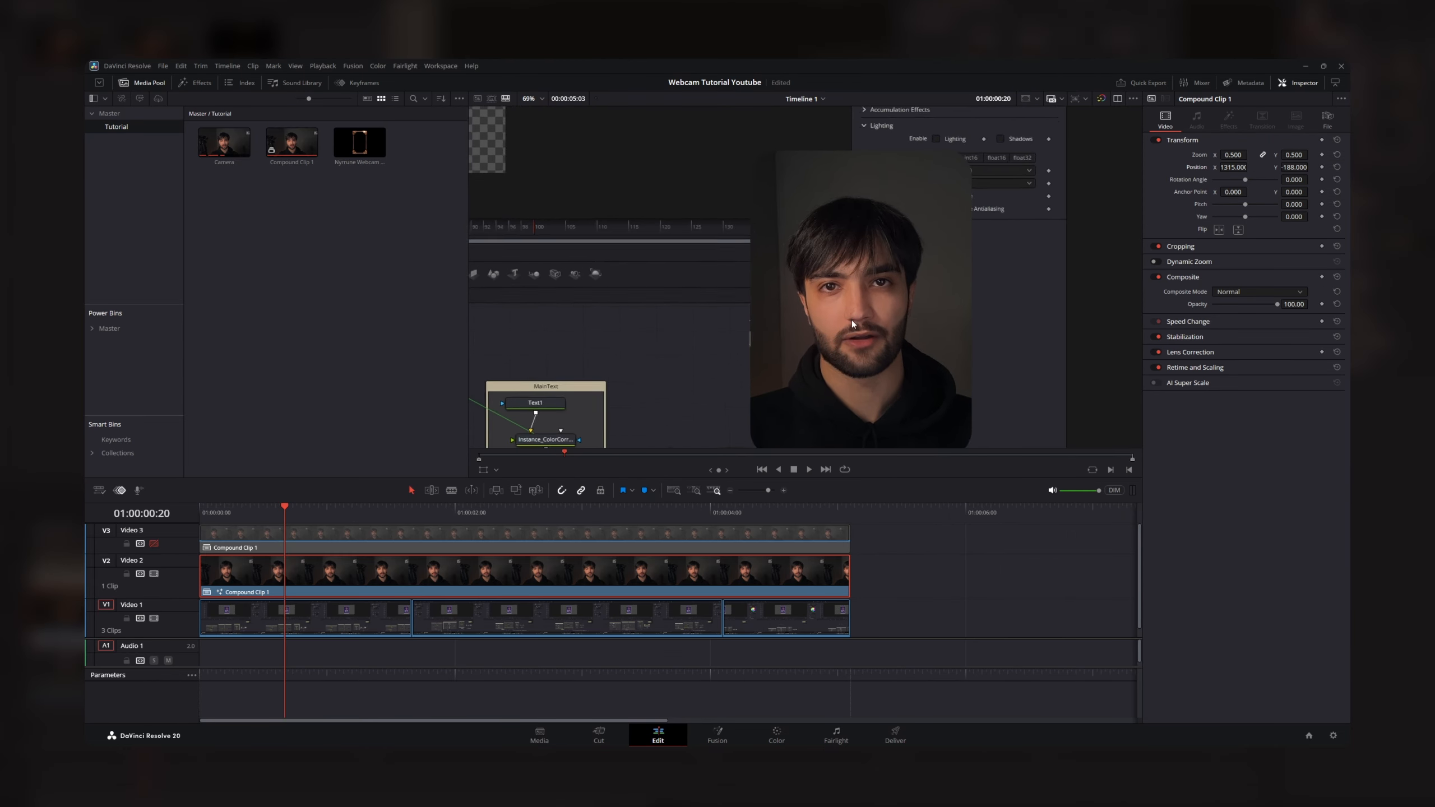
- Examine the rounded corners of the webcam overlay and its placement over the screen recording at different magnifications
{"action": "scroll", "coordinate": [682, 326], "scroll_direction": "down", "scroll_amount": 4}
{"action": "scroll", "coordinate": [681, 324], "scroll_direction": "up", "scroll_amount": 2}
{"action": "scroll", "coordinate": [807, 327], "scroll_direction": "up", "scroll_amount": 3}
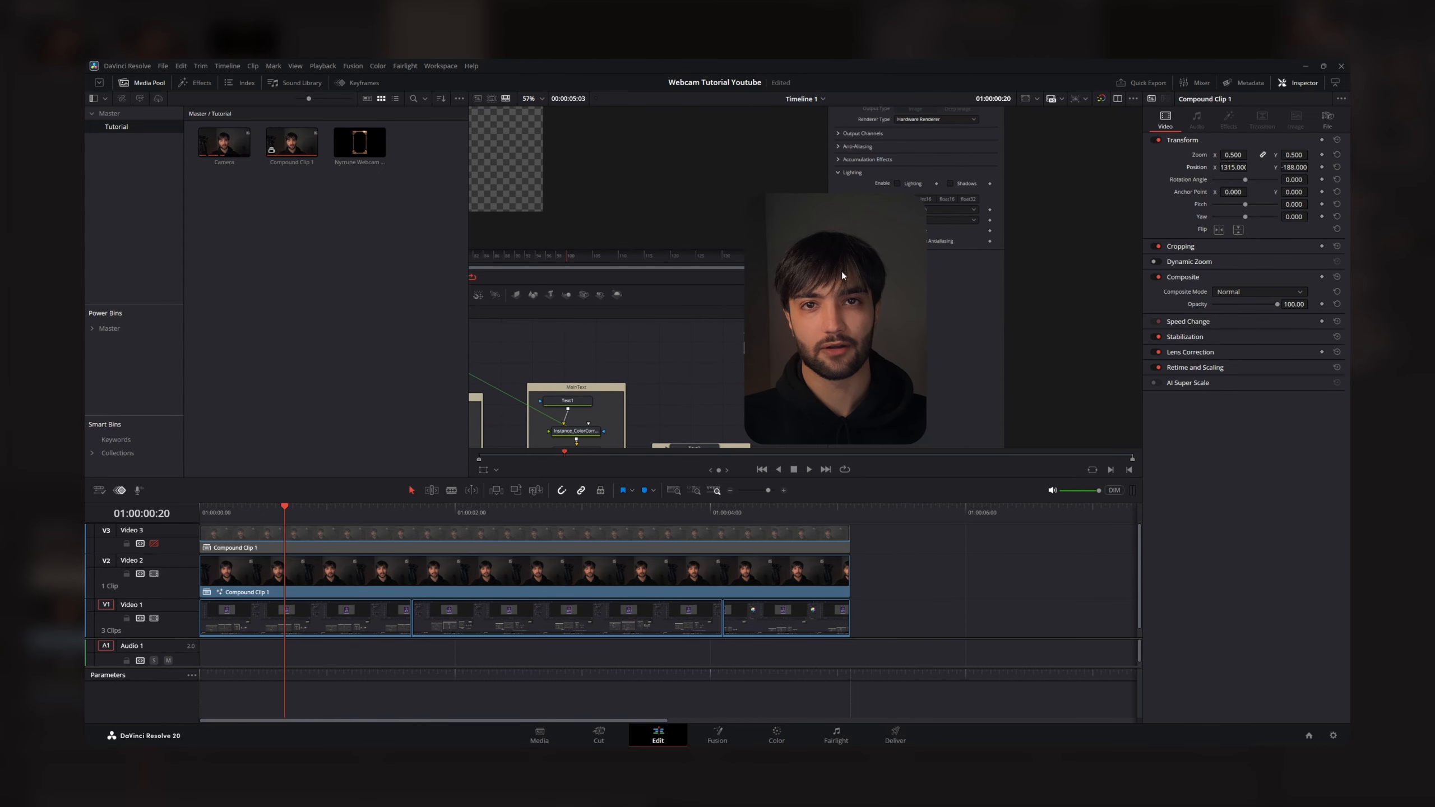
{"action": "scroll", "coordinate": [841, 271], "scroll_direction": "down", "scroll_amount": 3}
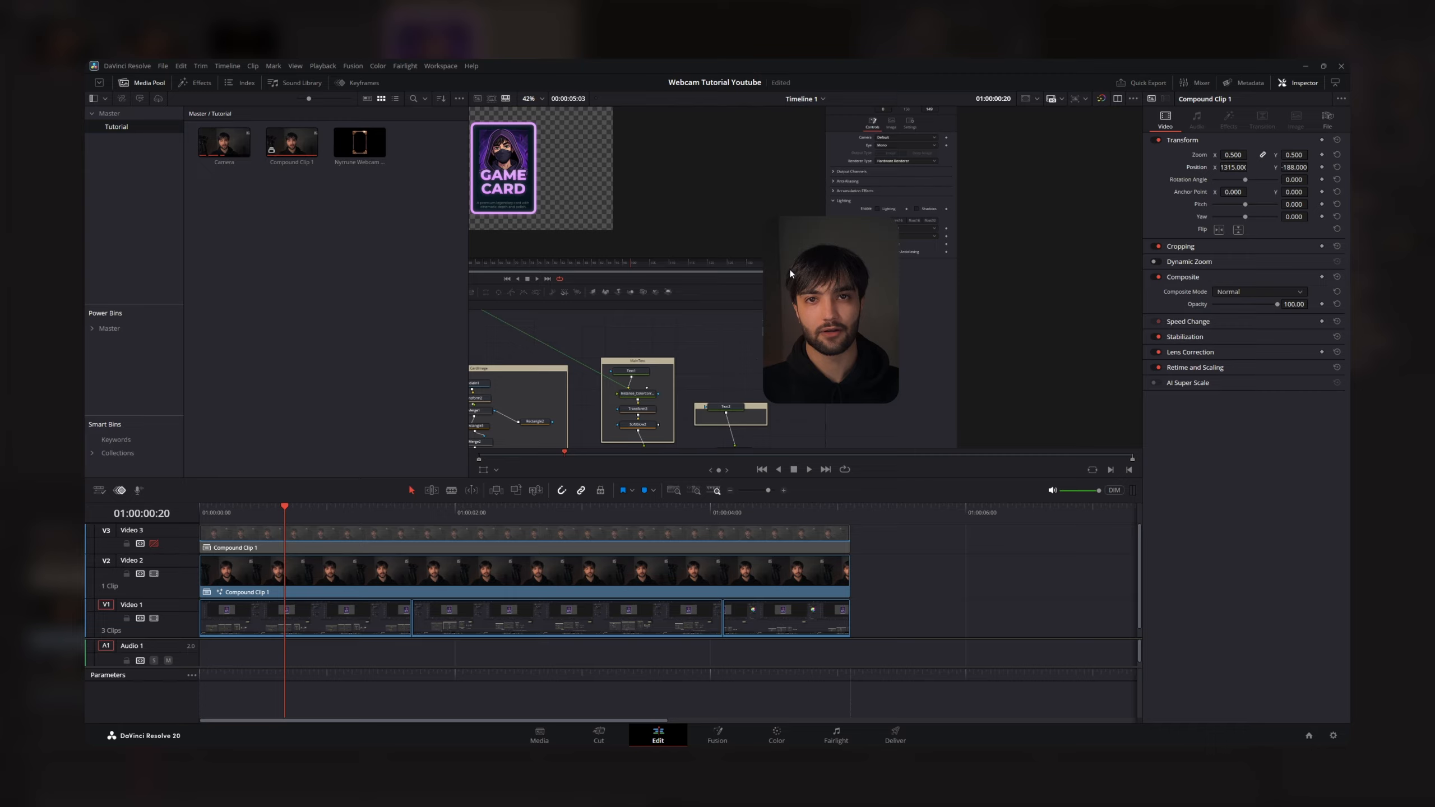
{"action": "scroll", "coordinate": [729, 333], "scroll_direction": "down", "scroll_amount": 4}
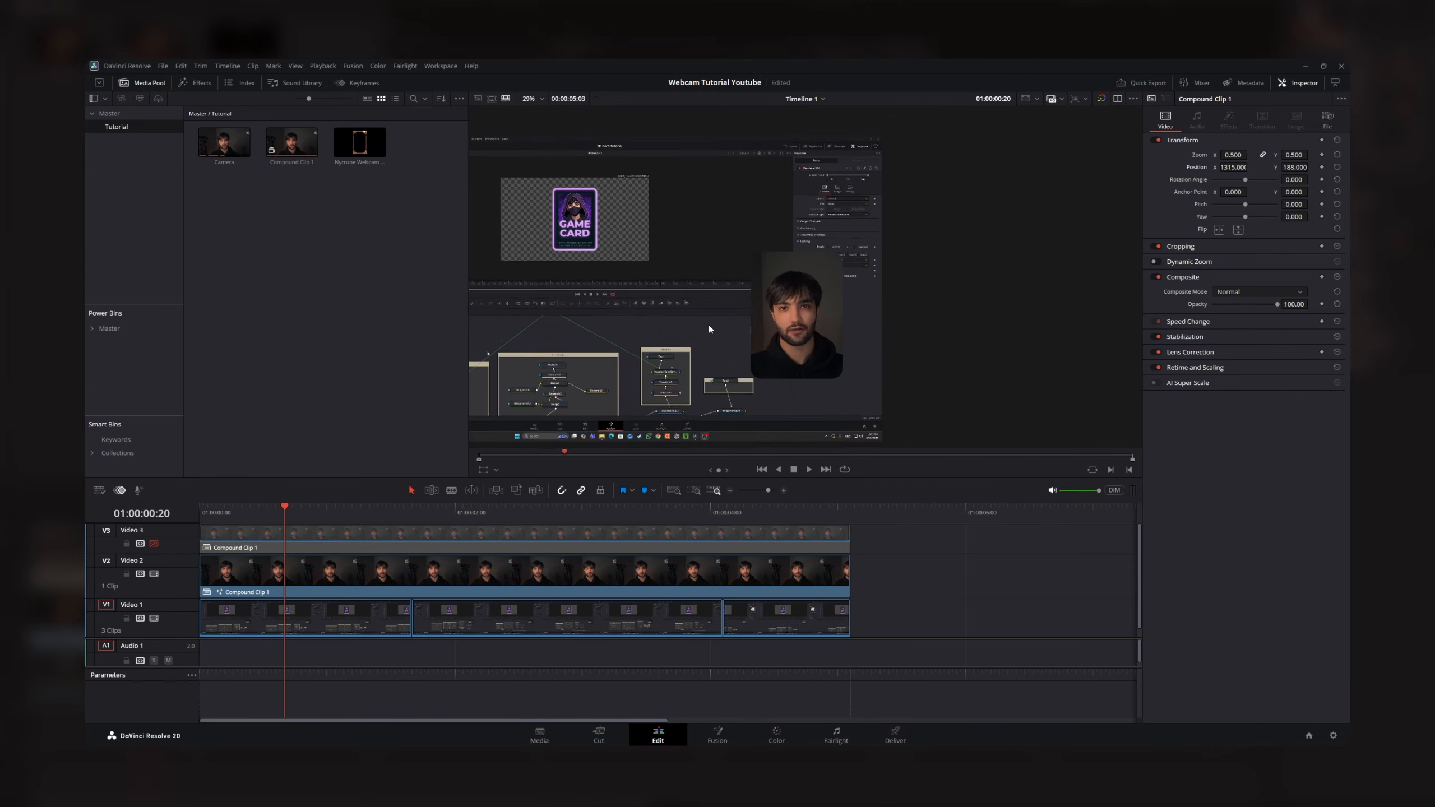
{"action": "scroll", "coordinate": [632, 370], "scroll_direction": "up", "scroll_amount": 3}
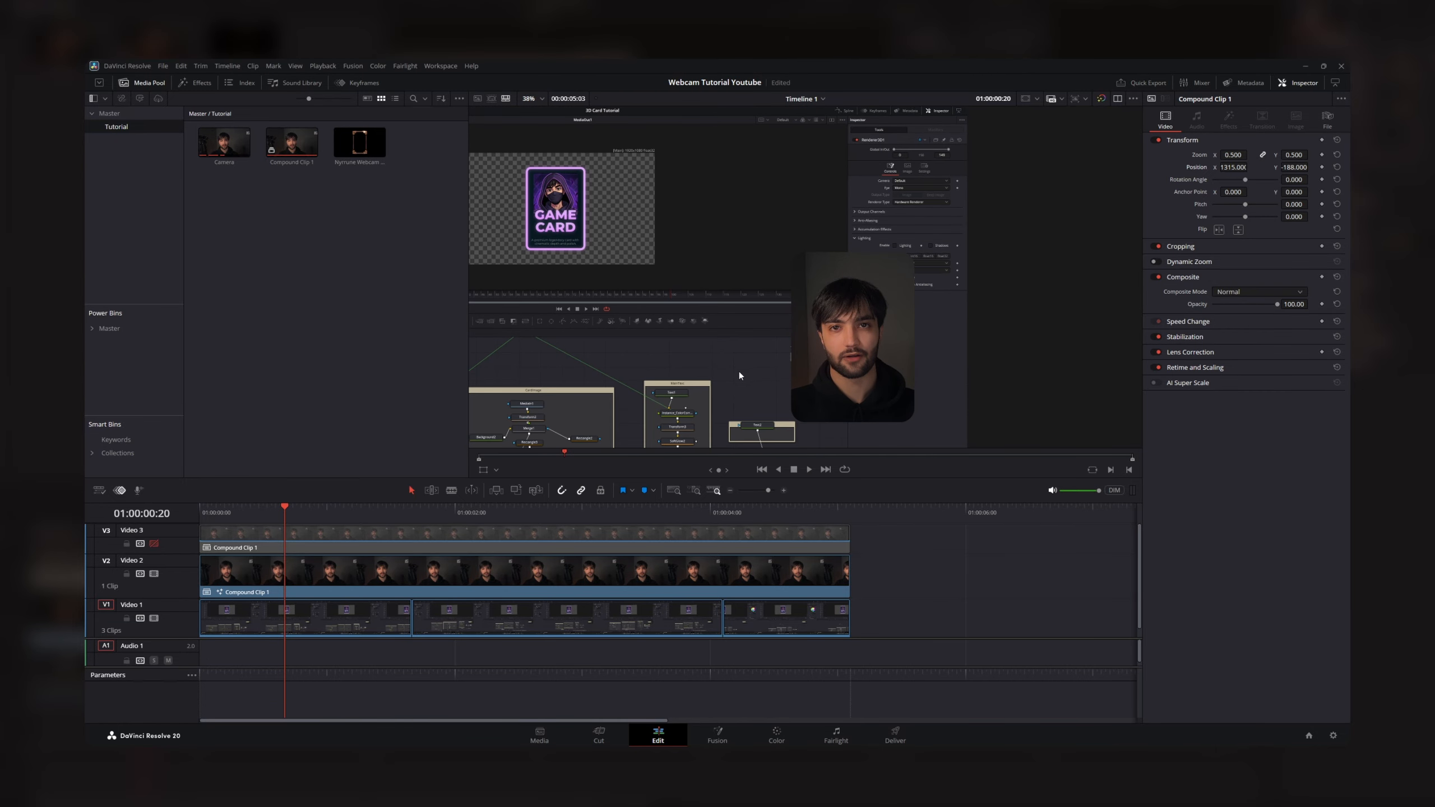
{"action": "scroll", "coordinate": [758, 299], "scroll_direction": "up", "scroll_amount": 3}
{"action": "scroll", "coordinate": [661, 331], "scroll_direction": "down", "scroll_amount": 3}
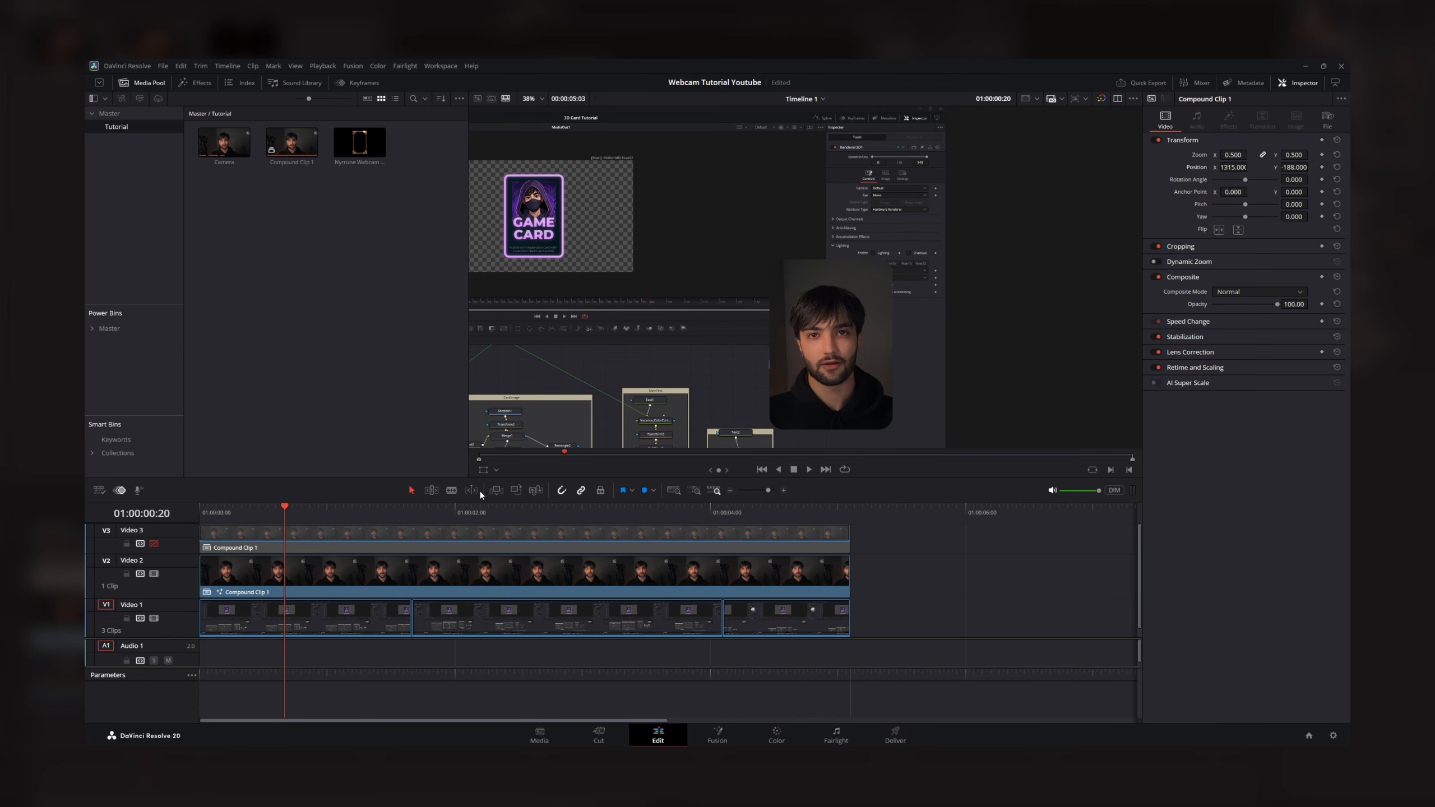
- Open the Video 2 clip in the Fusion page and insert an SMOutline node between Merge1 and MediaOut1
{"action": "right_click", "coordinate": [346, 573]}
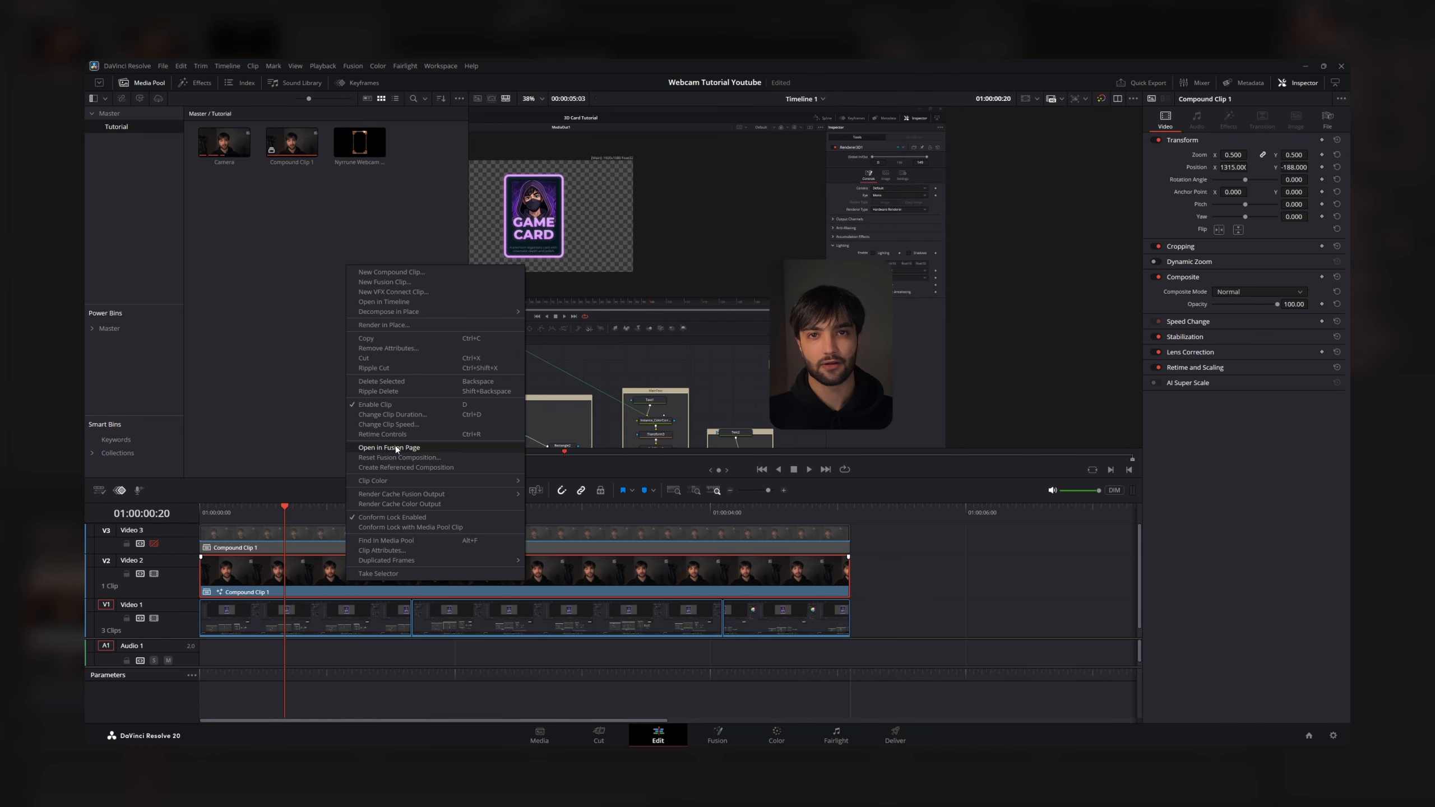
{"action": "left_click", "coordinate": [396, 455]}
{"action": "left_click", "coordinate": [661, 577]}
{"action": "left_click_drag", "start_coordinate": [607, 547], "coordinate": [608, 593]}
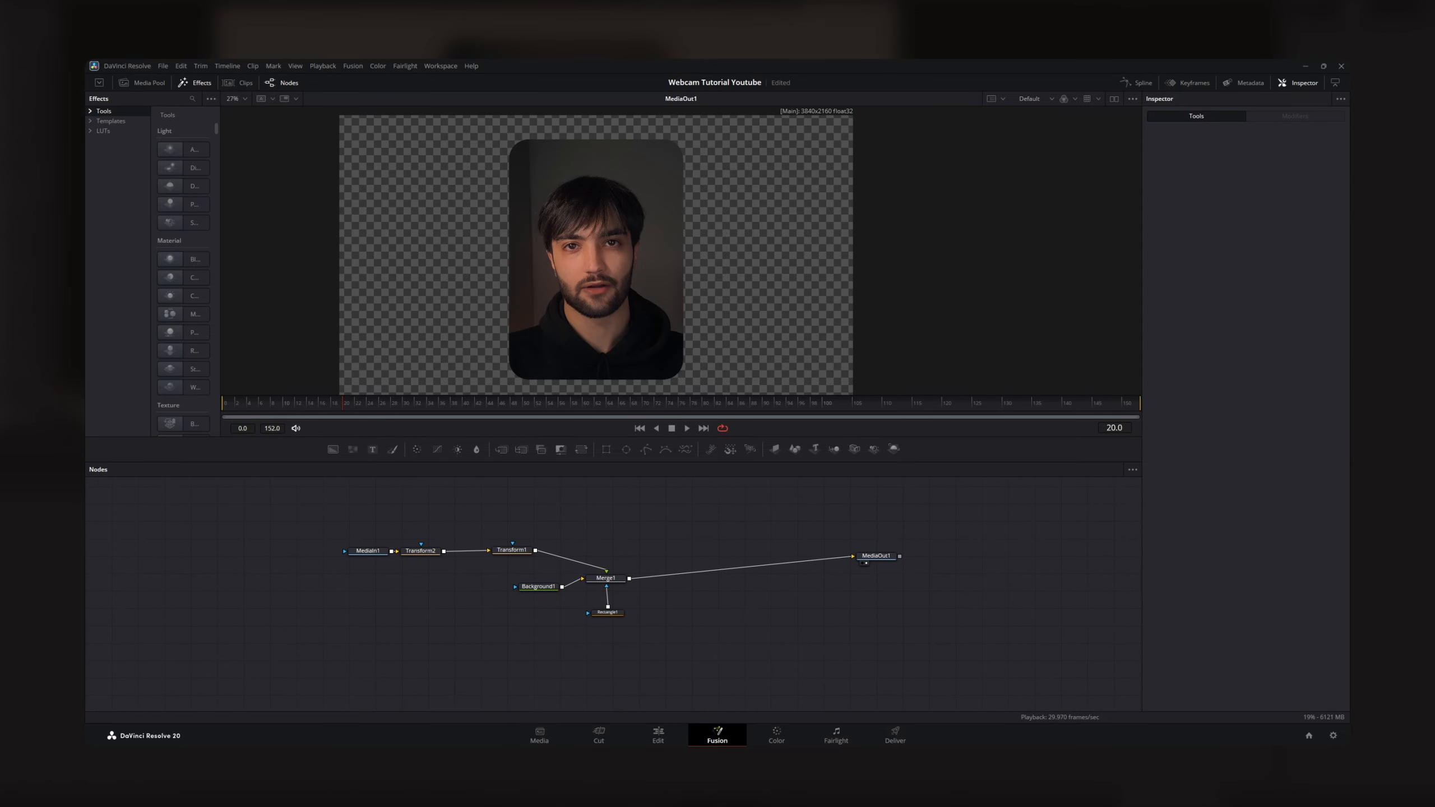
{"action": "left_click_drag", "start_coordinate": [459, 371], "coordinate": [671, 559]}
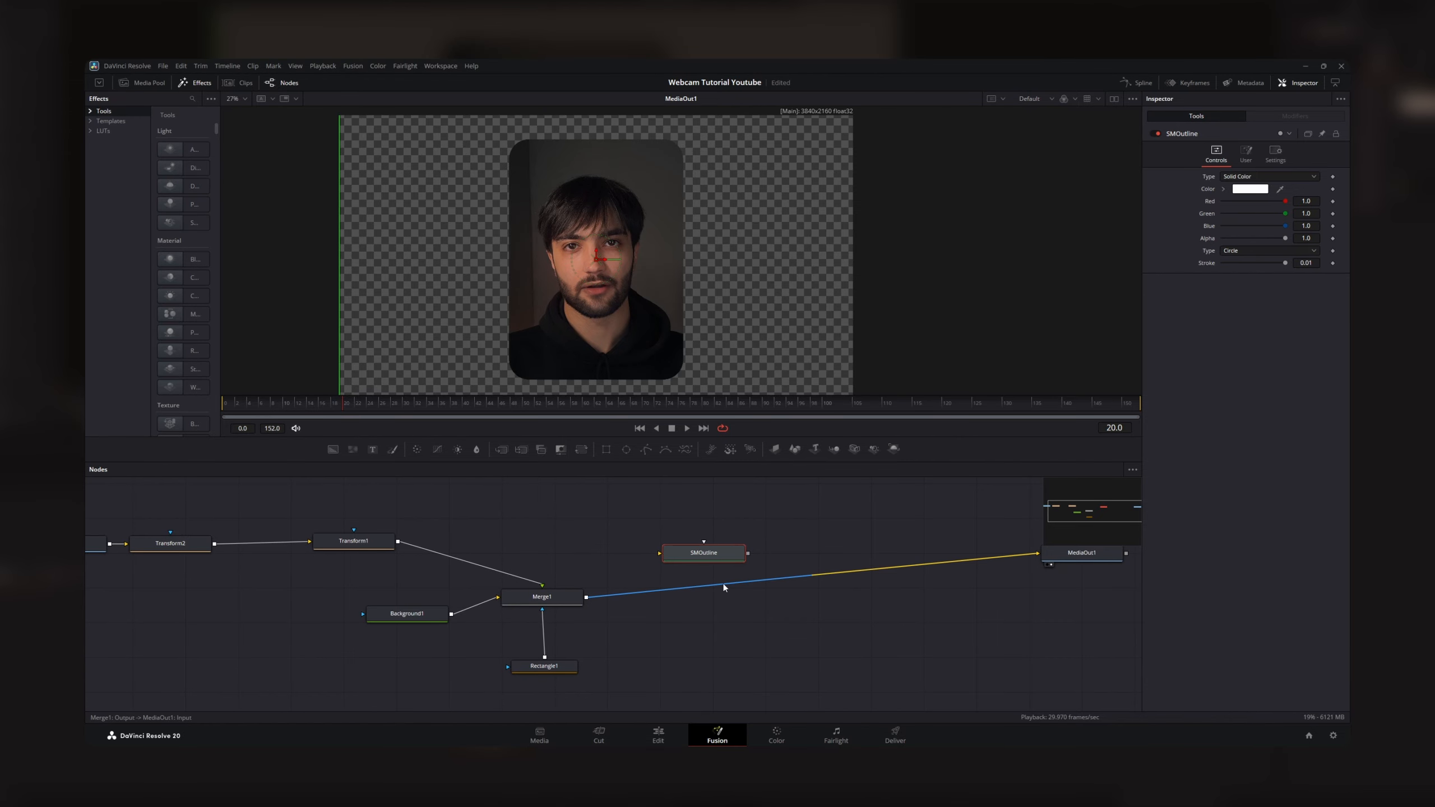
{"action": "scroll", "coordinate": [723, 591], "scroll_direction": "down", "scroll_amount": 2}
{"action": "left_click_drag", "start_coordinate": [709, 578], "coordinate": [713, 591]}
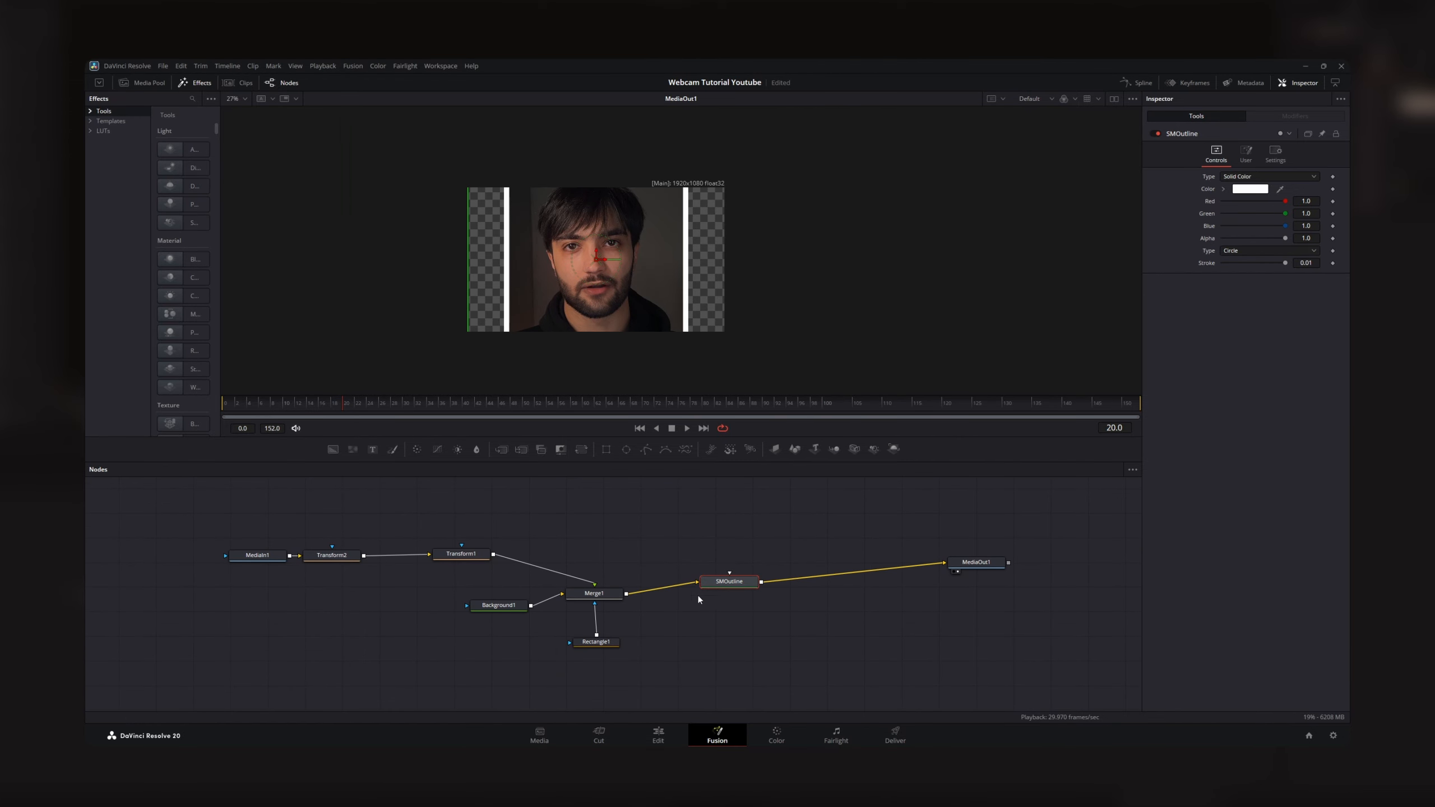
- Set the SMOutline node's width to 3840 and height to 2160 to match the composition
{"action": "scroll", "coordinate": [783, 279], "scroll_direction": "up", "scroll_amount": 2}
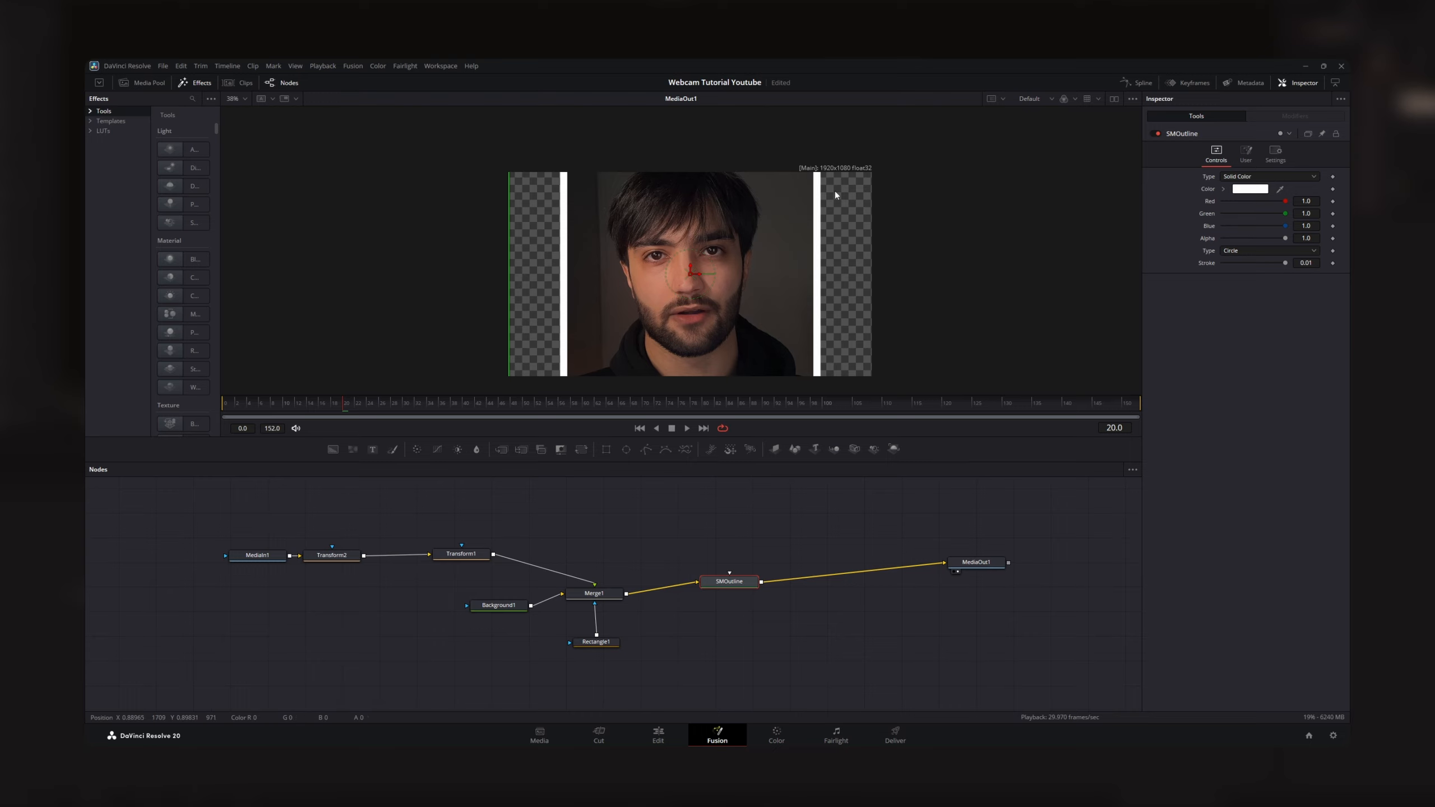
{"action": "scroll", "coordinate": [835, 194], "scroll_direction": "down", "scroll_amount": 2}
{"action": "left_click", "coordinate": [1246, 154]}
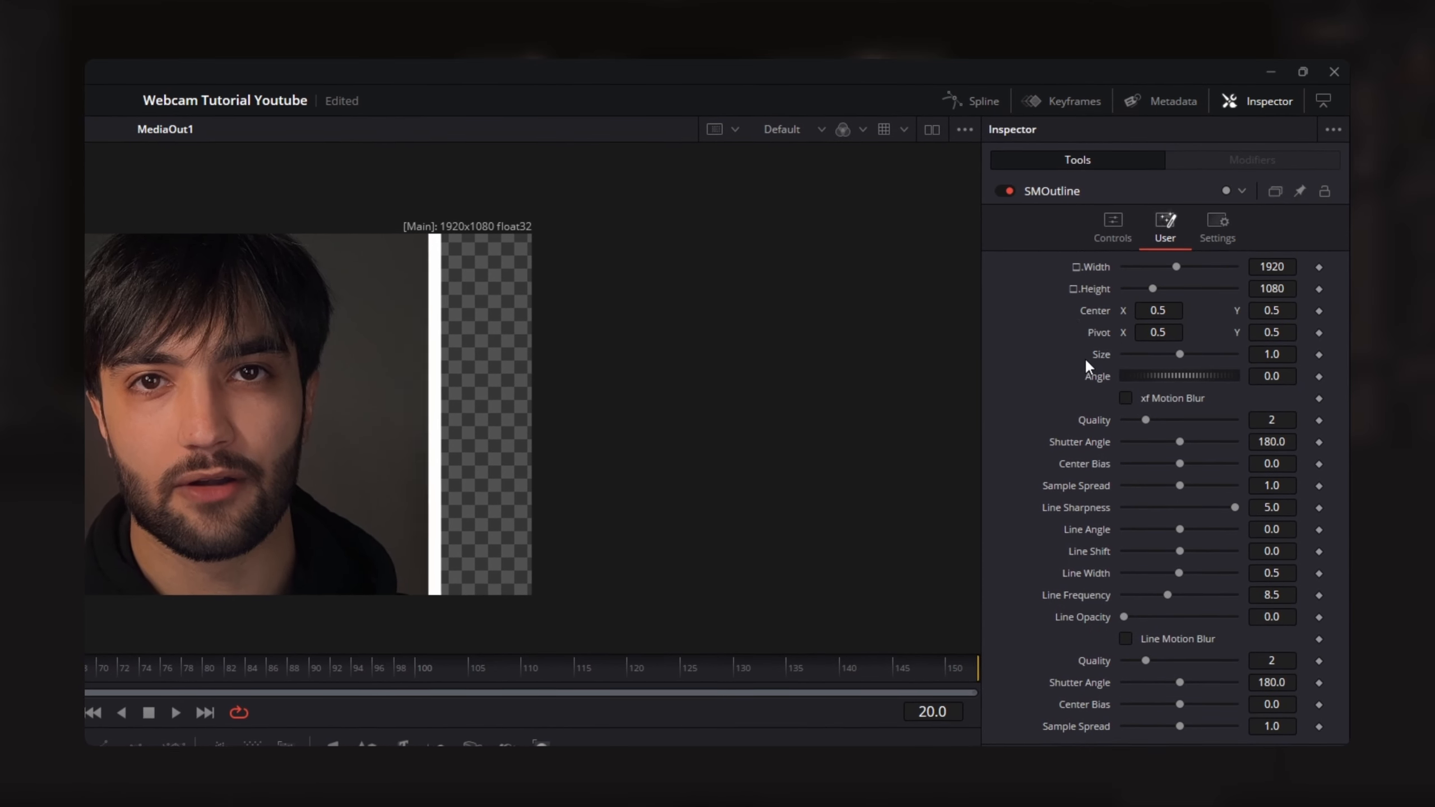
{"action": "left_click", "coordinate": [1279, 266]}
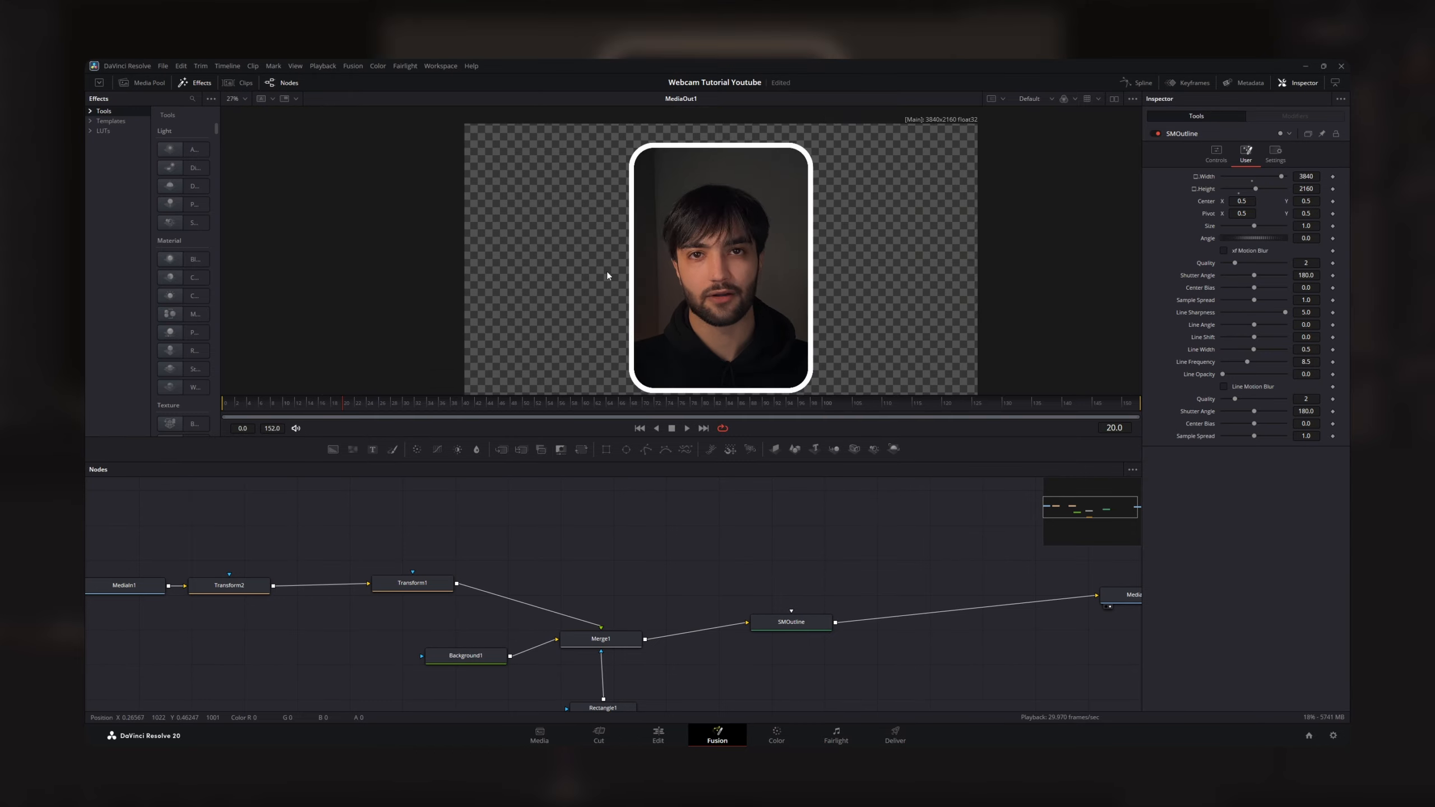
- Change the SMOutline color to a light orange with red 1.0, green 0.709803 and blue 0.380392
{"action": "left_click", "coordinate": [793, 629]}
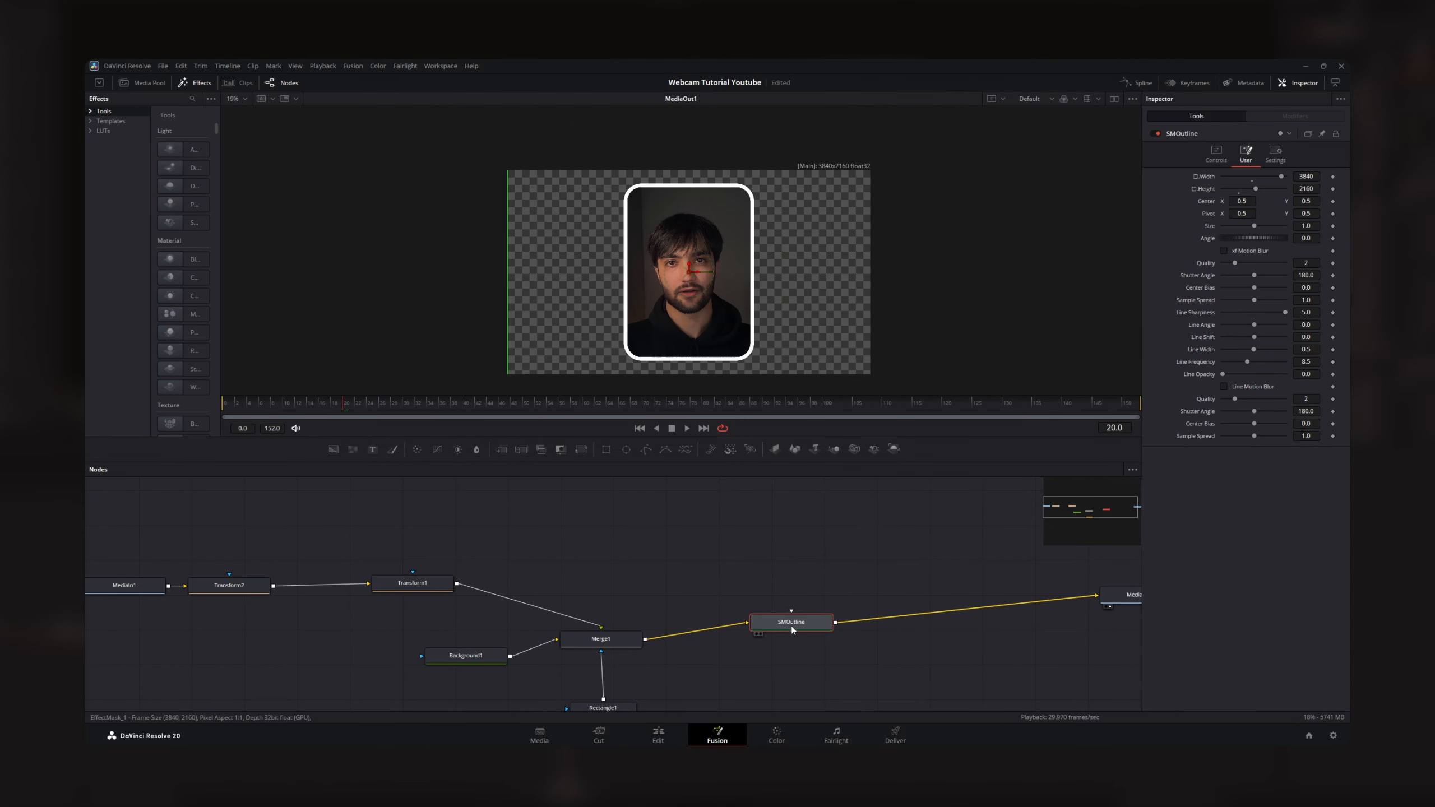
{"action": "left_click", "coordinate": [1216, 158]}
{"action": "left_click", "coordinate": [1249, 190]}
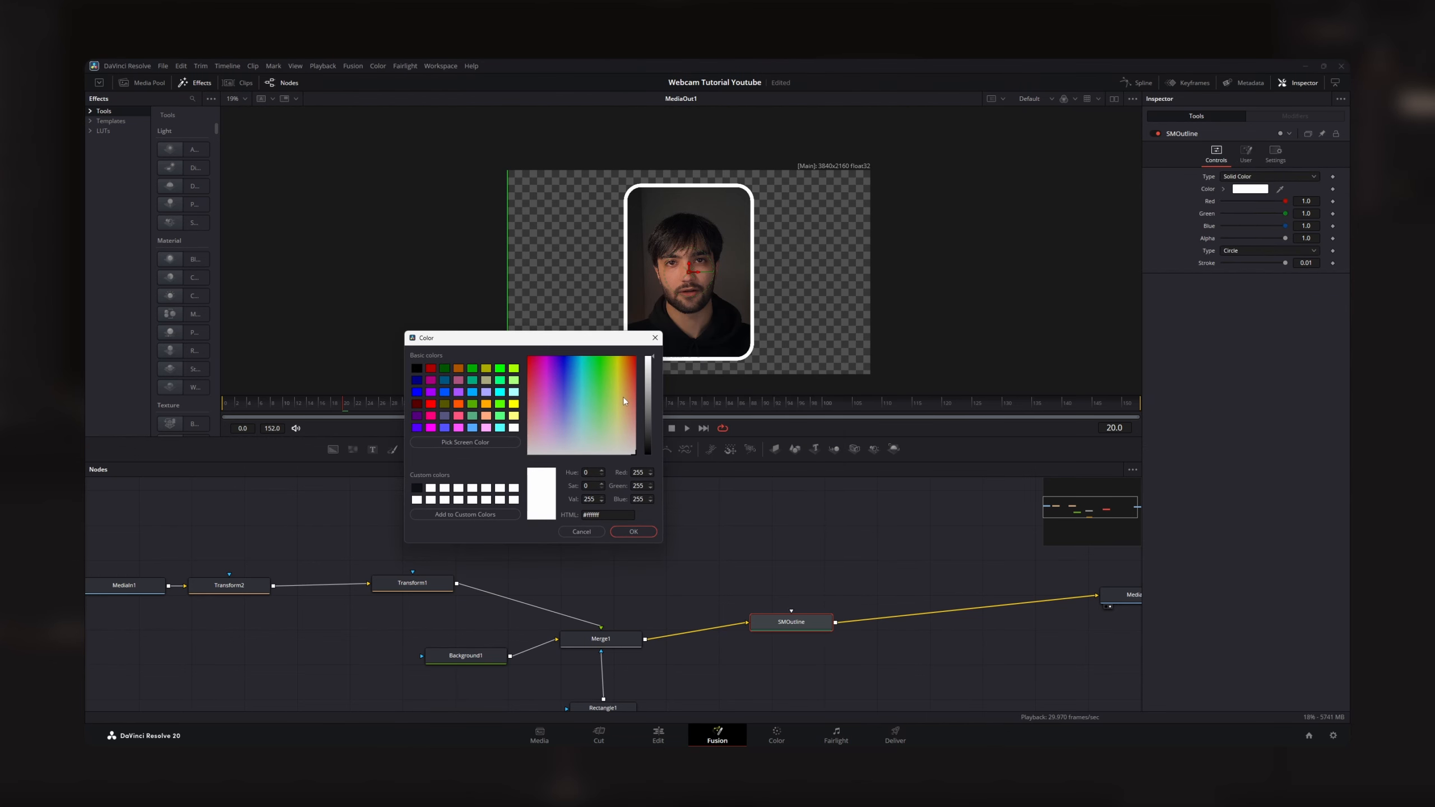
{"action": "left_click_drag", "start_coordinate": [637, 418], "coordinate": [627, 402]}
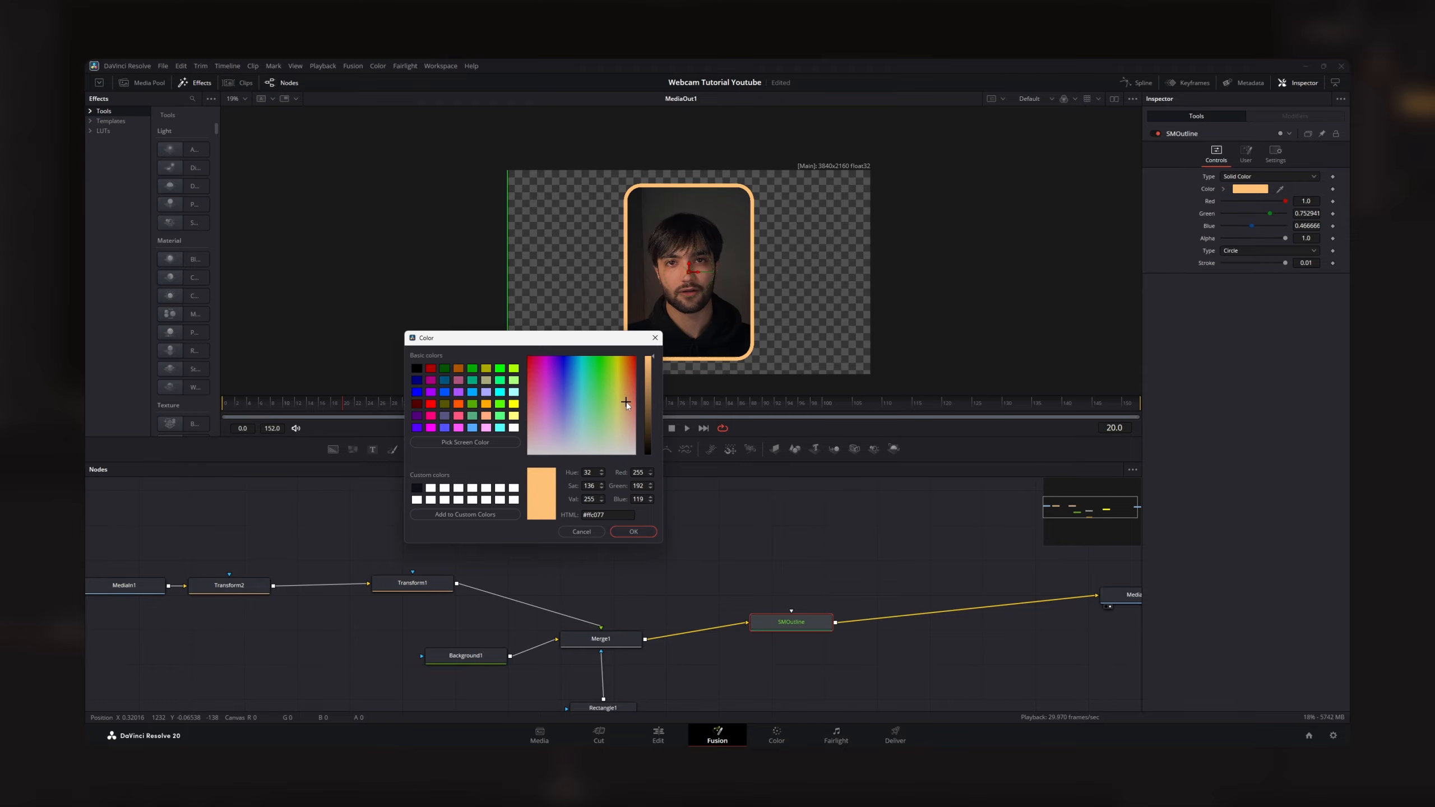
{"action": "left_click", "coordinate": [633, 532]}
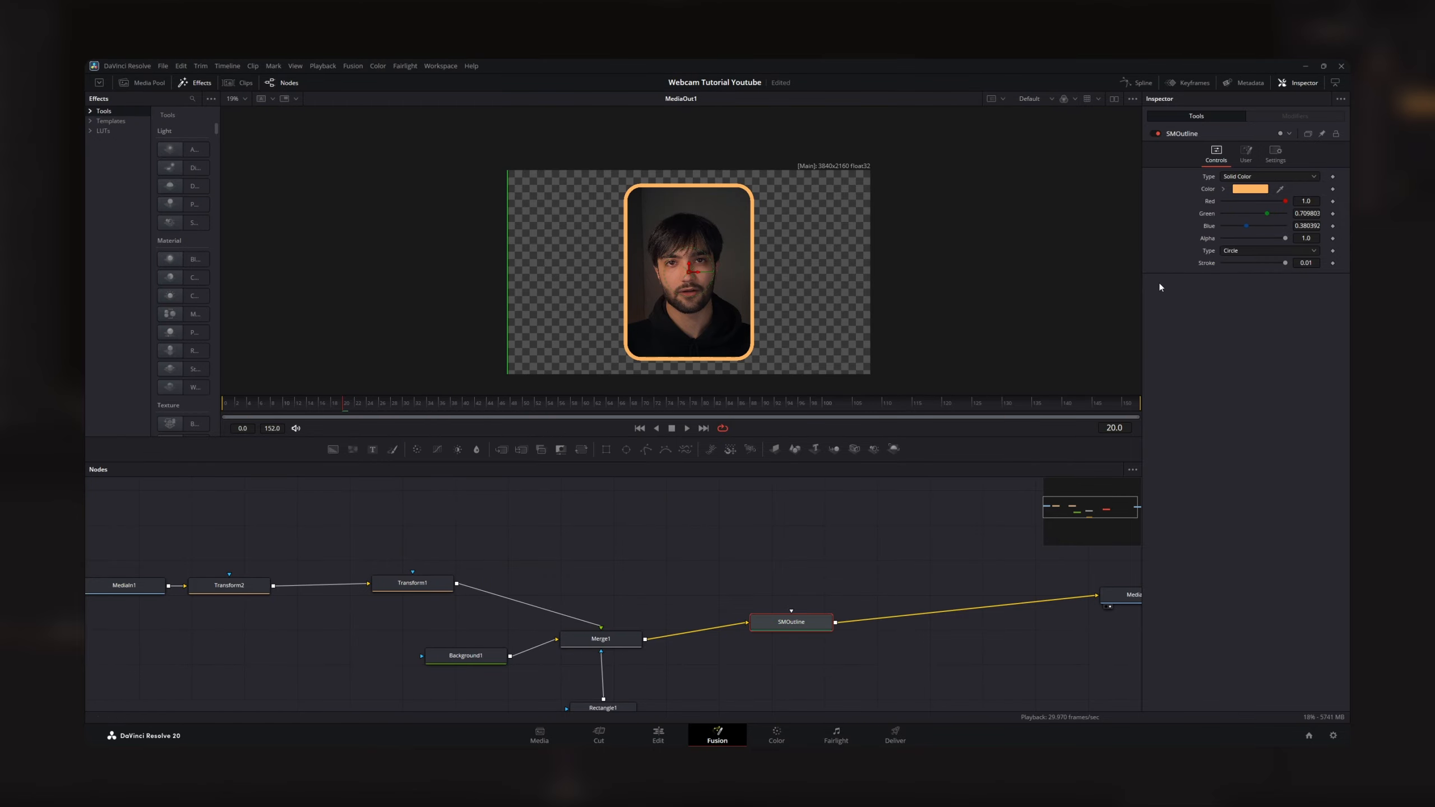
- Reduce the outline's stroke to 0.0079 and check the bordered webcam overlay on the Edit page
{"action": "scroll", "coordinate": [713, 298], "scroll_direction": "up", "scroll_amount": 2}
{"action": "mouse_move", "coordinate": [1285, 260]}
{"action": "left_mouse_down"}
{"action": "mouse_move", "coordinate": [1258, 266]}
{"action": "mouse_move", "coordinate": [1280, 277]}
{"action": "left_mouse_up"}
{"action": "scroll", "coordinate": [842, 275], "scroll_direction": "down", "scroll_amount": 2}
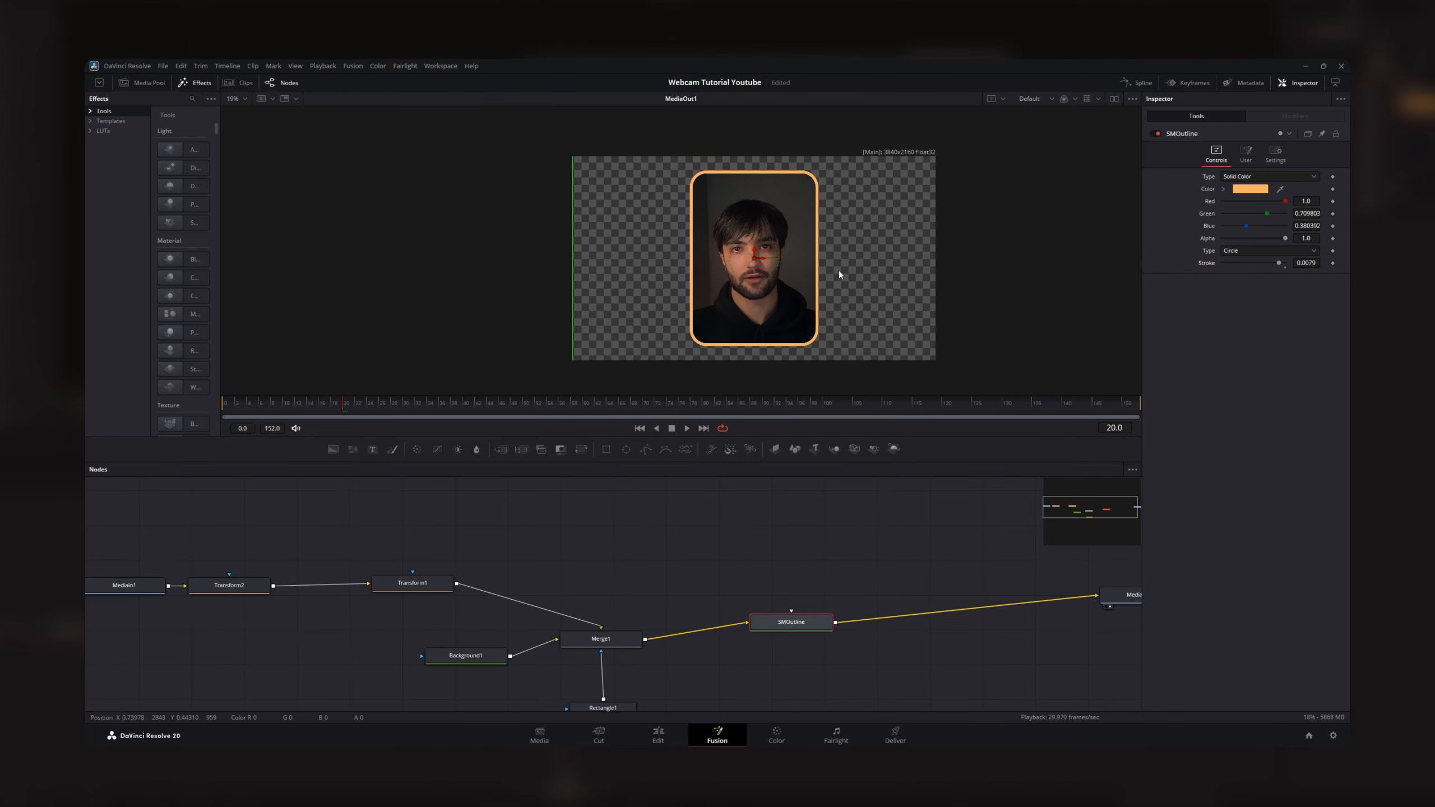
{"action": "left_click", "coordinate": [658, 735]}
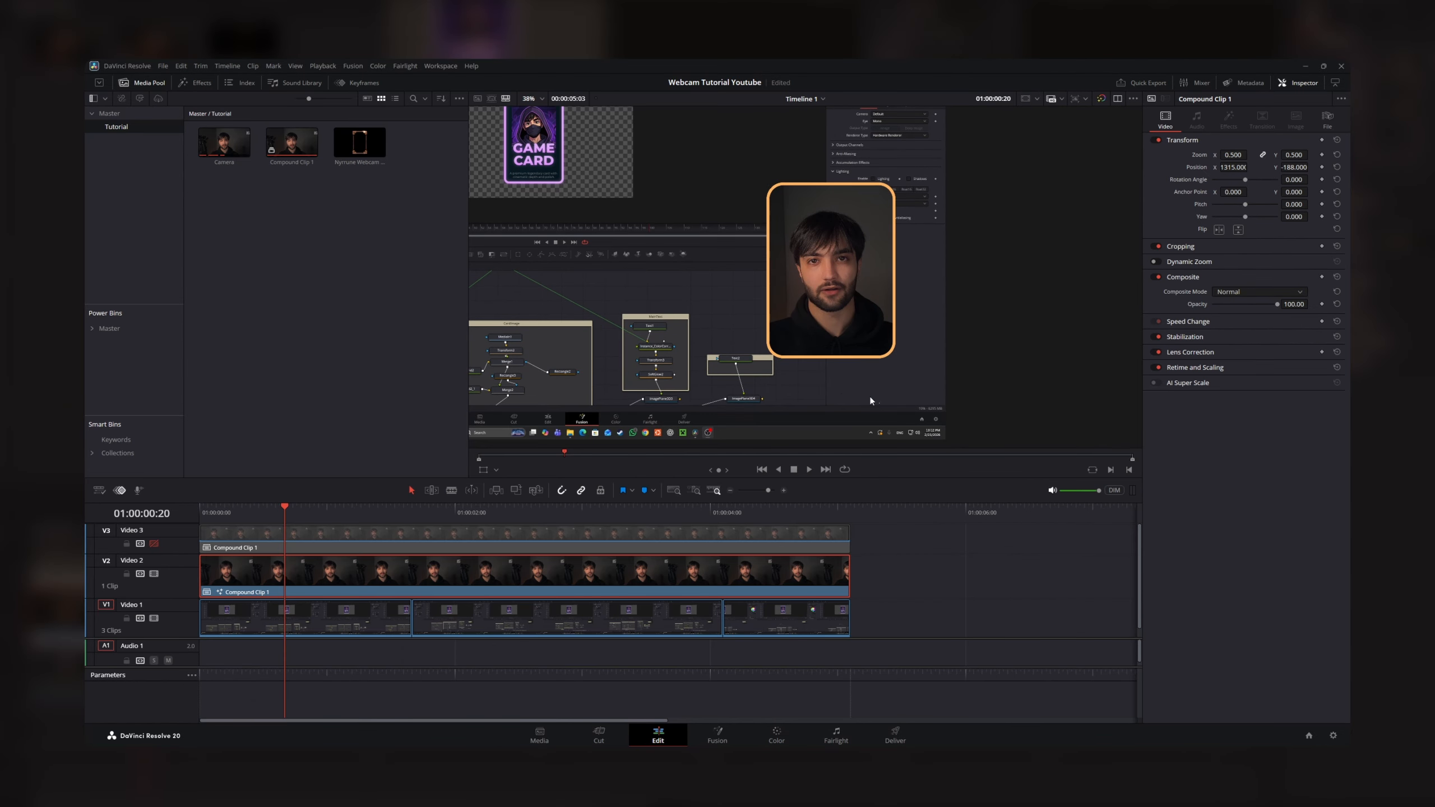
- Return to the Fusion page, add the Nyrrune Webcam Frame clip to the node graph and preview it
{"action": "left_click", "coordinate": [718, 735]}
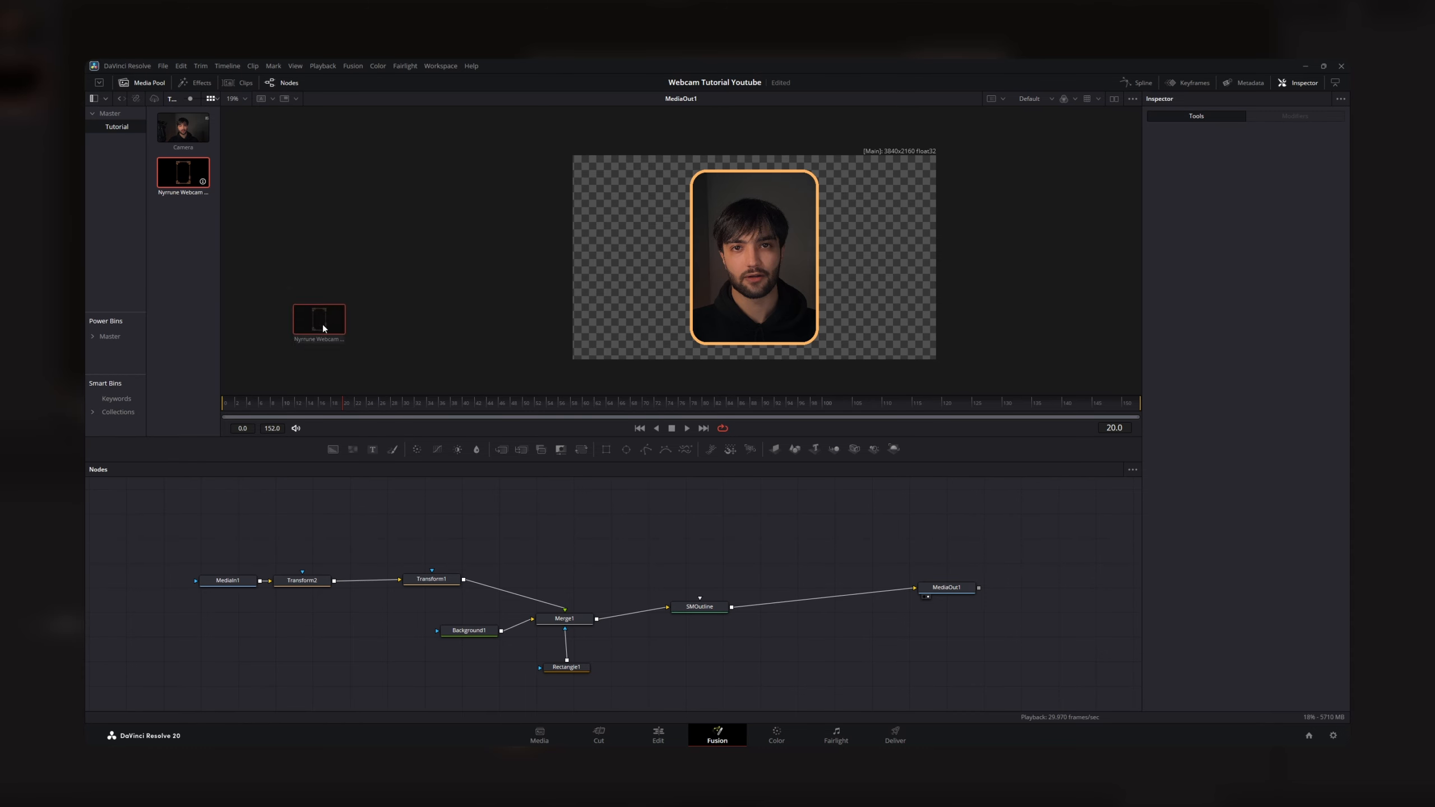
{"action": "left_click_drag", "start_coordinate": [270, 274], "coordinate": [492, 512]}
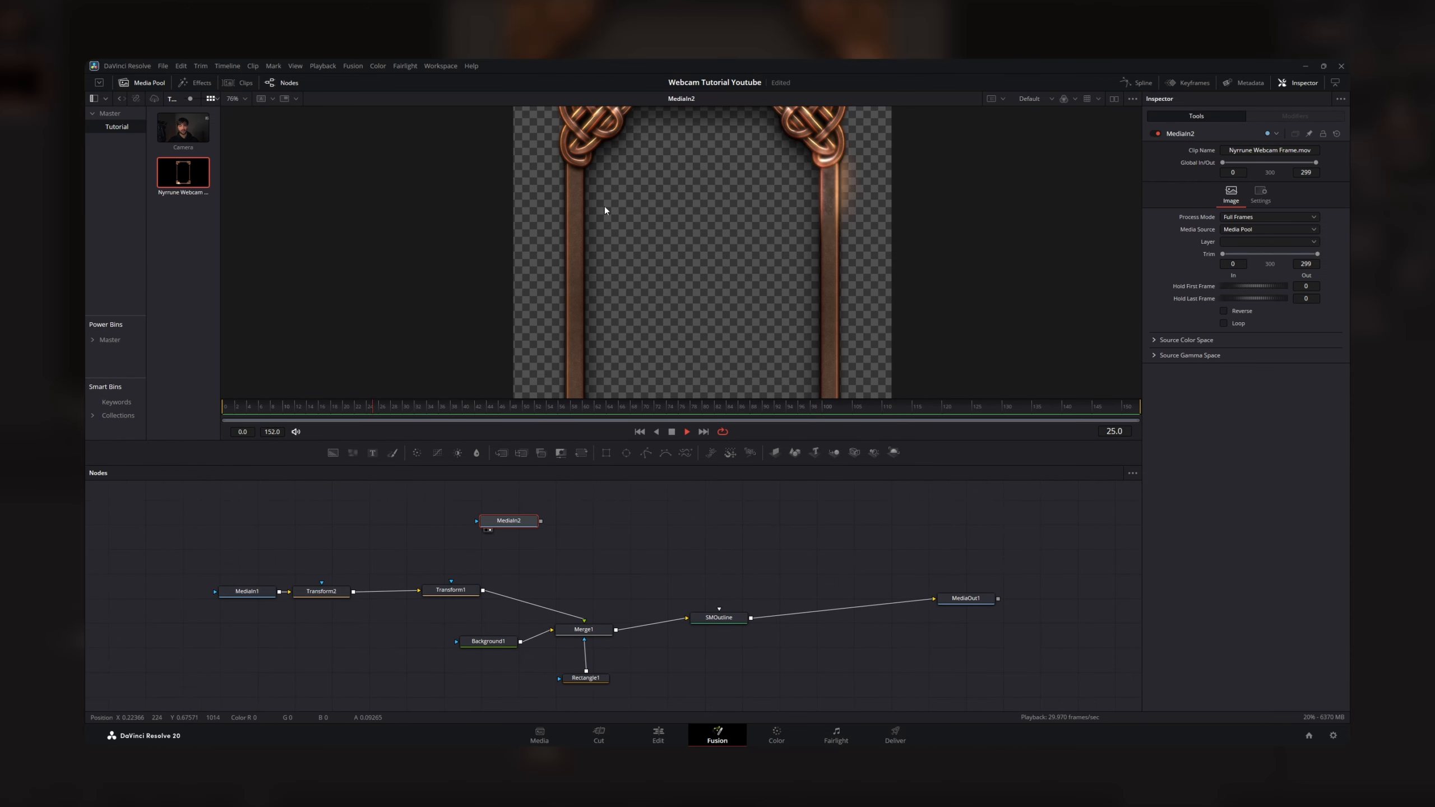
{"action": "scroll", "coordinate": [601, 208], "scroll_direction": "down", "scroll_amount": 2}
{"action": "left_click_drag", "start_coordinate": [590, 210], "coordinate": [609, 219]}
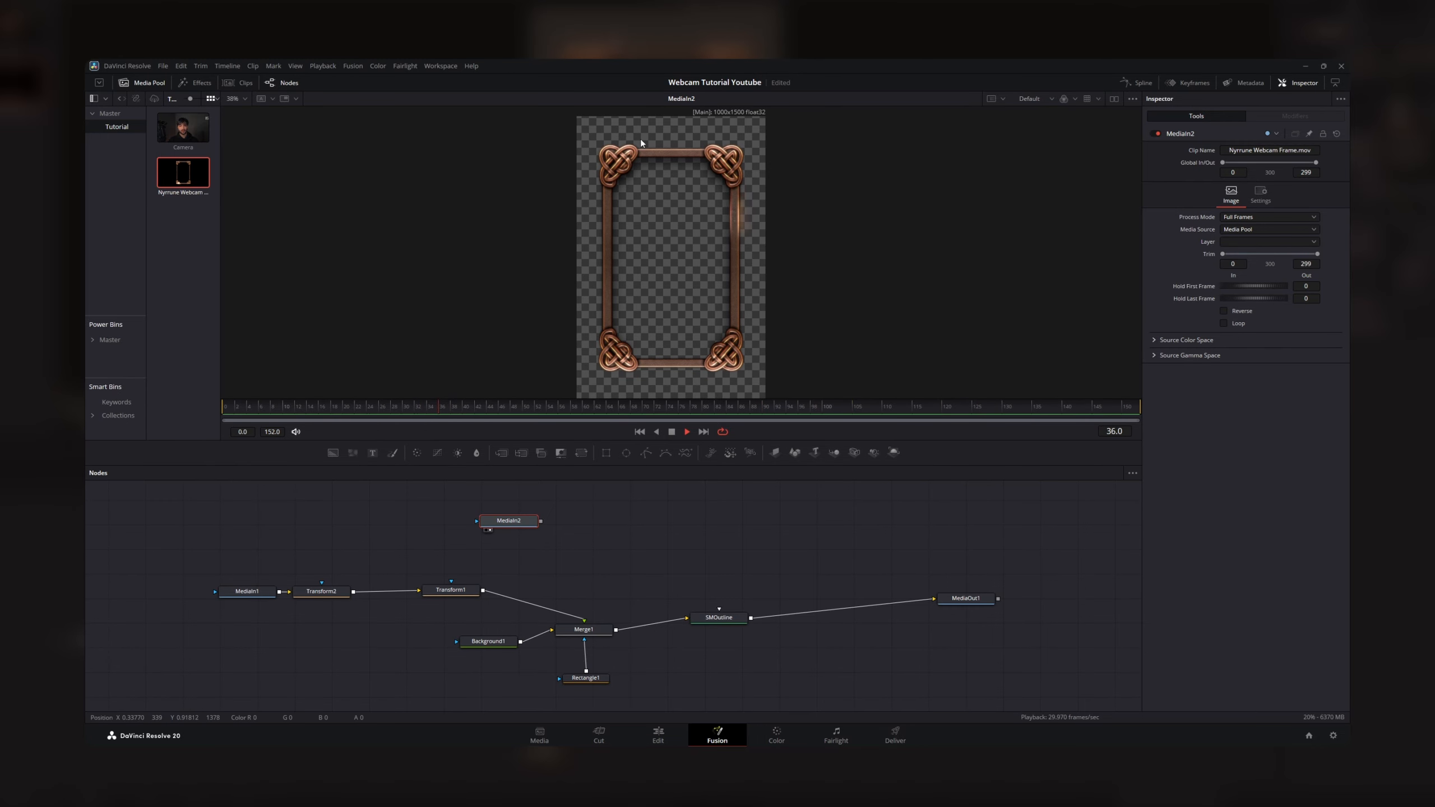
{"action": "scroll", "coordinate": [641, 143], "scroll_direction": "up", "scroll_amount": 2}
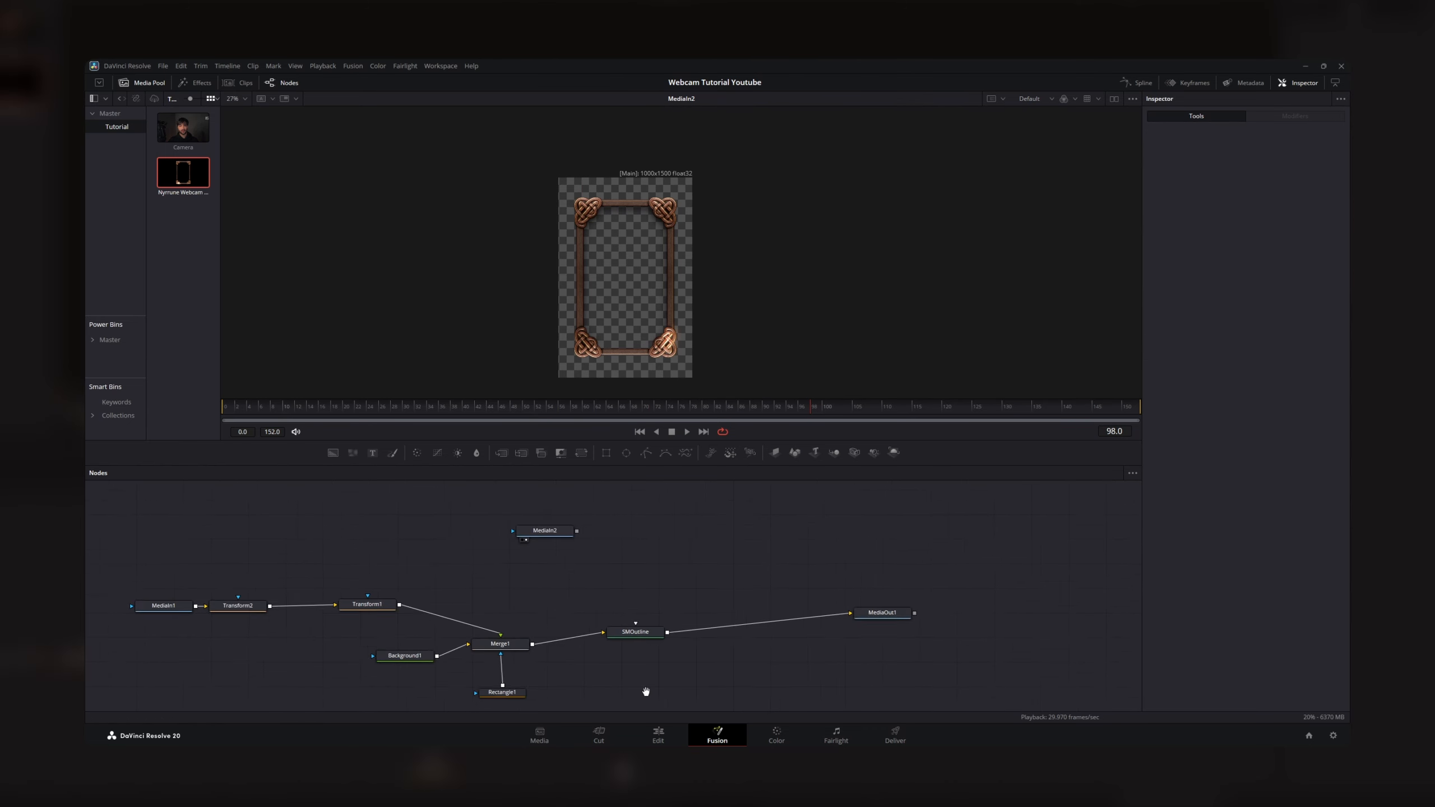
{"action": "scroll", "coordinate": [642, 681], "scroll_direction": "up", "scroll_amount": 2}
{"action": "scroll", "coordinate": [640, 674], "scroll_direction": "down", "scroll_amount": 2}
- Delete the SMOutline node and connect Merge1 directly to MediaOut1
{"action": "left_click_drag", "start_coordinate": [689, 672], "coordinate": [599, 593]}
{"action": "key", "text": "Delete"}
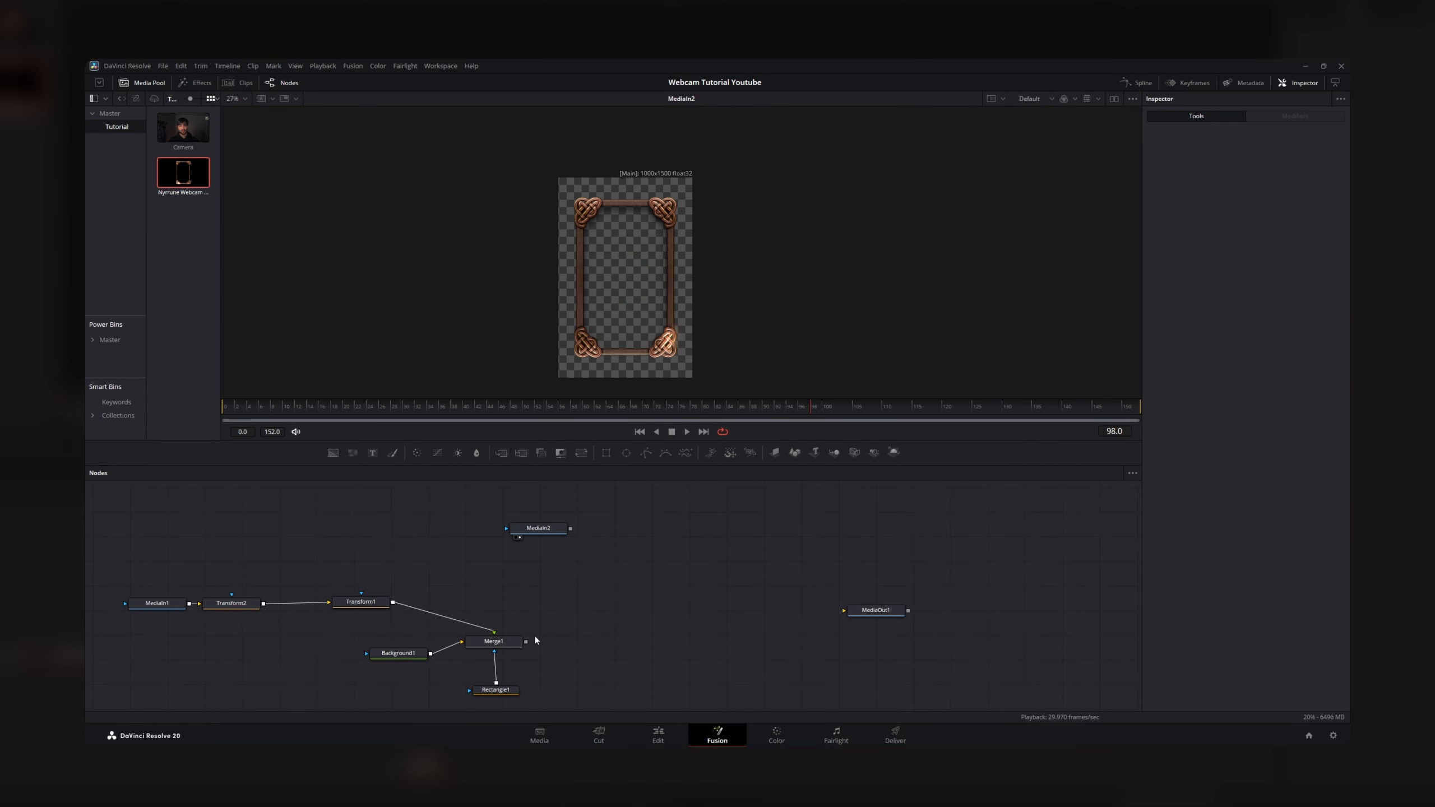
{"action": "left_click_drag", "start_coordinate": [526, 643], "coordinate": [864, 614]}
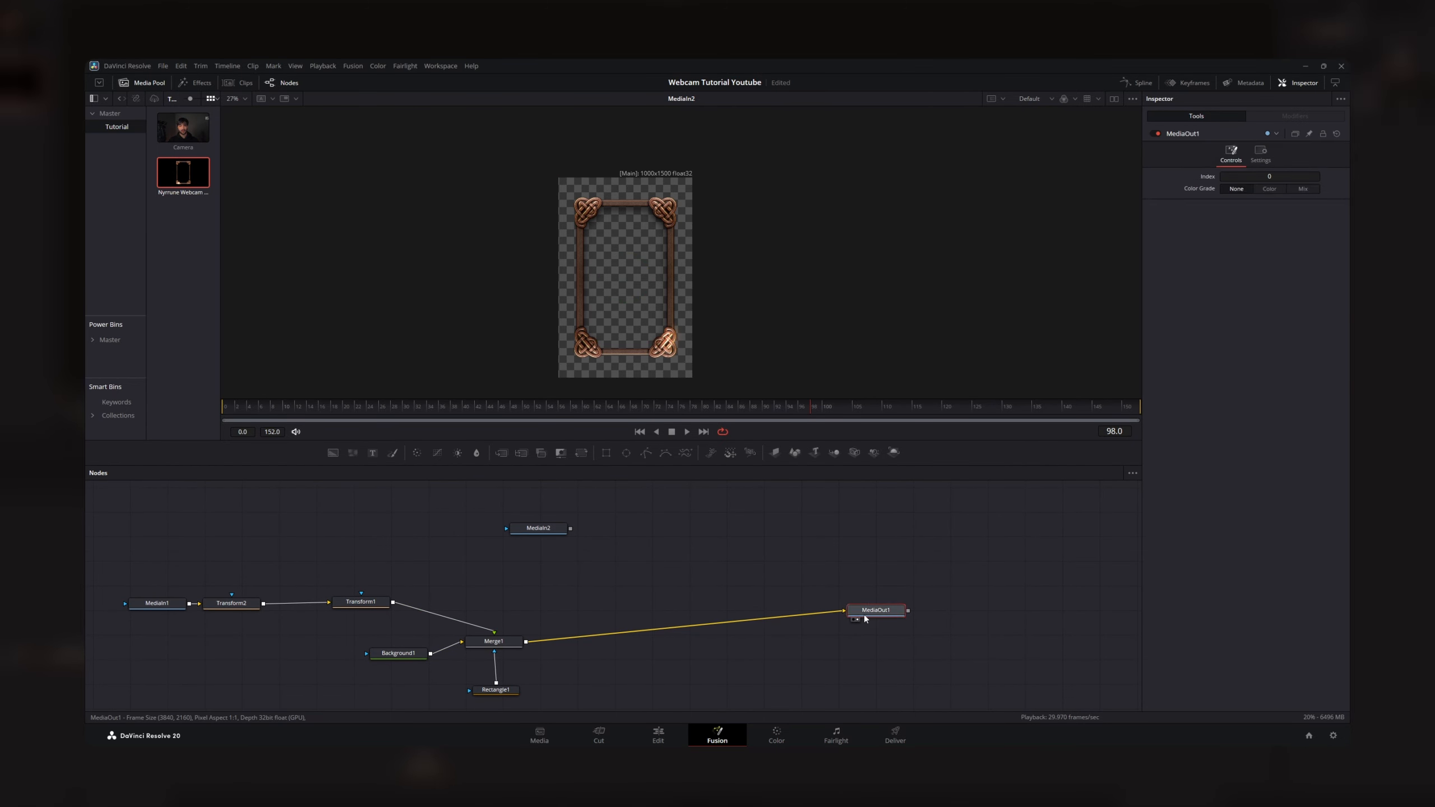
- Merge the webcam frame clip over the masked footage between Merge1 and MediaOut1
{"action": "left_click_drag", "start_coordinate": [541, 532], "coordinate": [622, 584]}
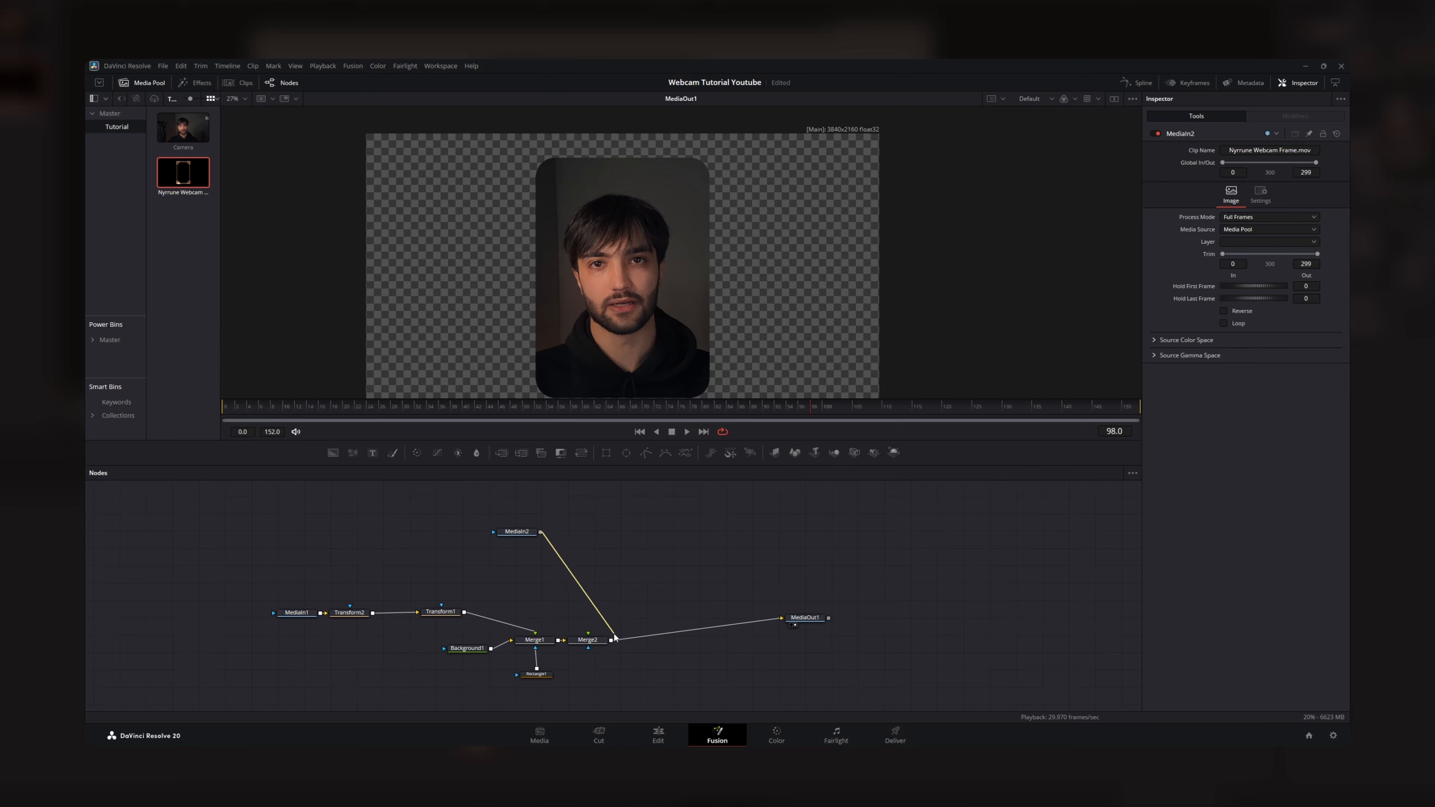
{"action": "left_click_drag", "start_coordinate": [615, 637], "coordinate": [612, 642]}
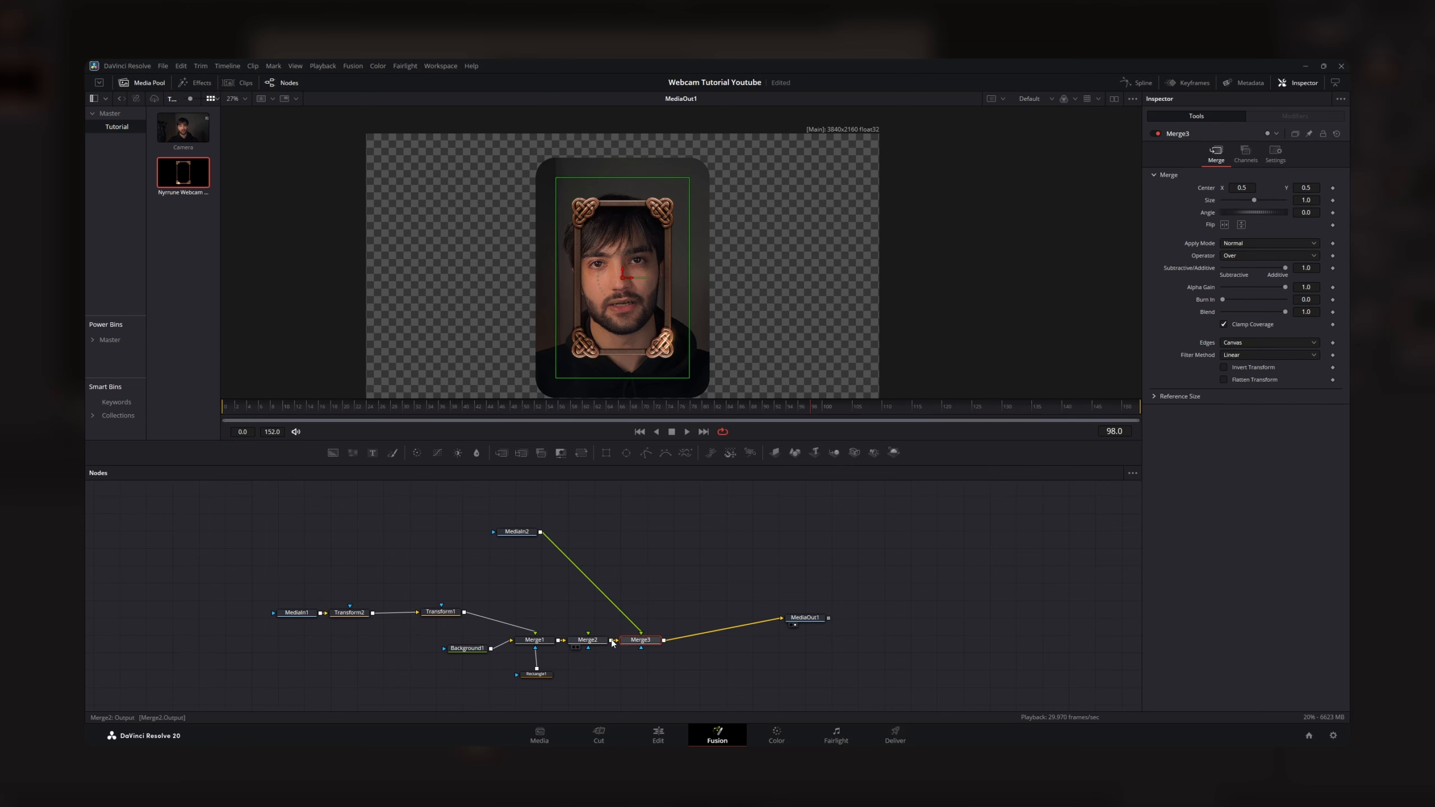
{"action": "scroll", "coordinate": [626, 339], "scroll_direction": "down", "scroll_amount": 2}
{"action": "scroll", "coordinate": [623, 296], "scroll_direction": "up", "scroll_amount": 3}
{"action": "scroll", "coordinate": [623, 296], "scroll_direction": "down", "scroll_amount": 2}
- Insert a Transform node between the frame clip's MediaIn2 and Merge3, placing it clear of MediaIn2
{"action": "left_click_drag", "start_coordinate": [517, 532], "coordinate": [489, 510]}
{"action": "key", "text": "shift+space"}
{"action": "type", "text": "bac"}
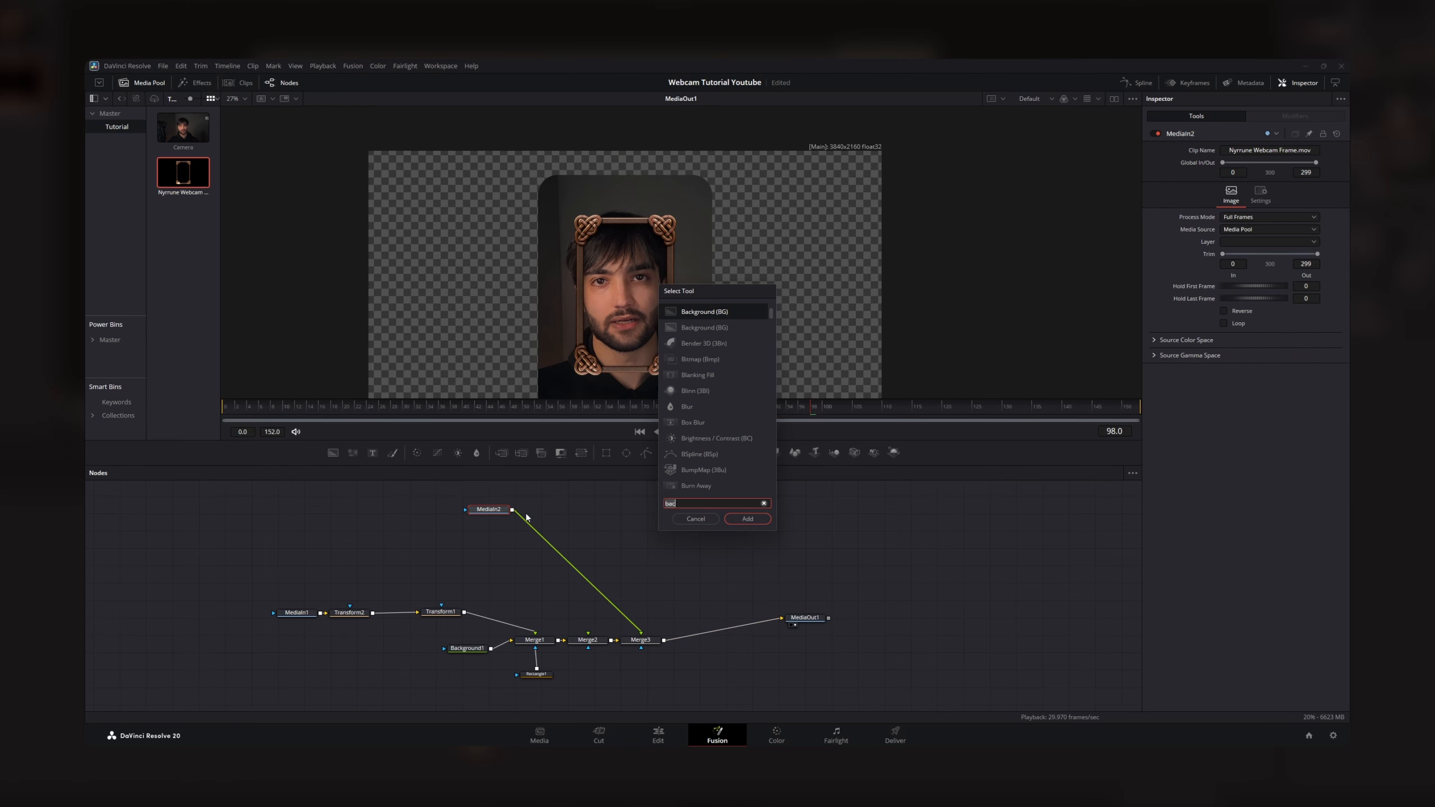
{"action": "key", "text": "BackSpace"}
{"action": "key", "text": "BackSpace"}
{"action": "key", "text": "BackSpace"}
{"action": "type", "text": "xf"}
{"action": "left_click", "coordinate": [749, 523]}
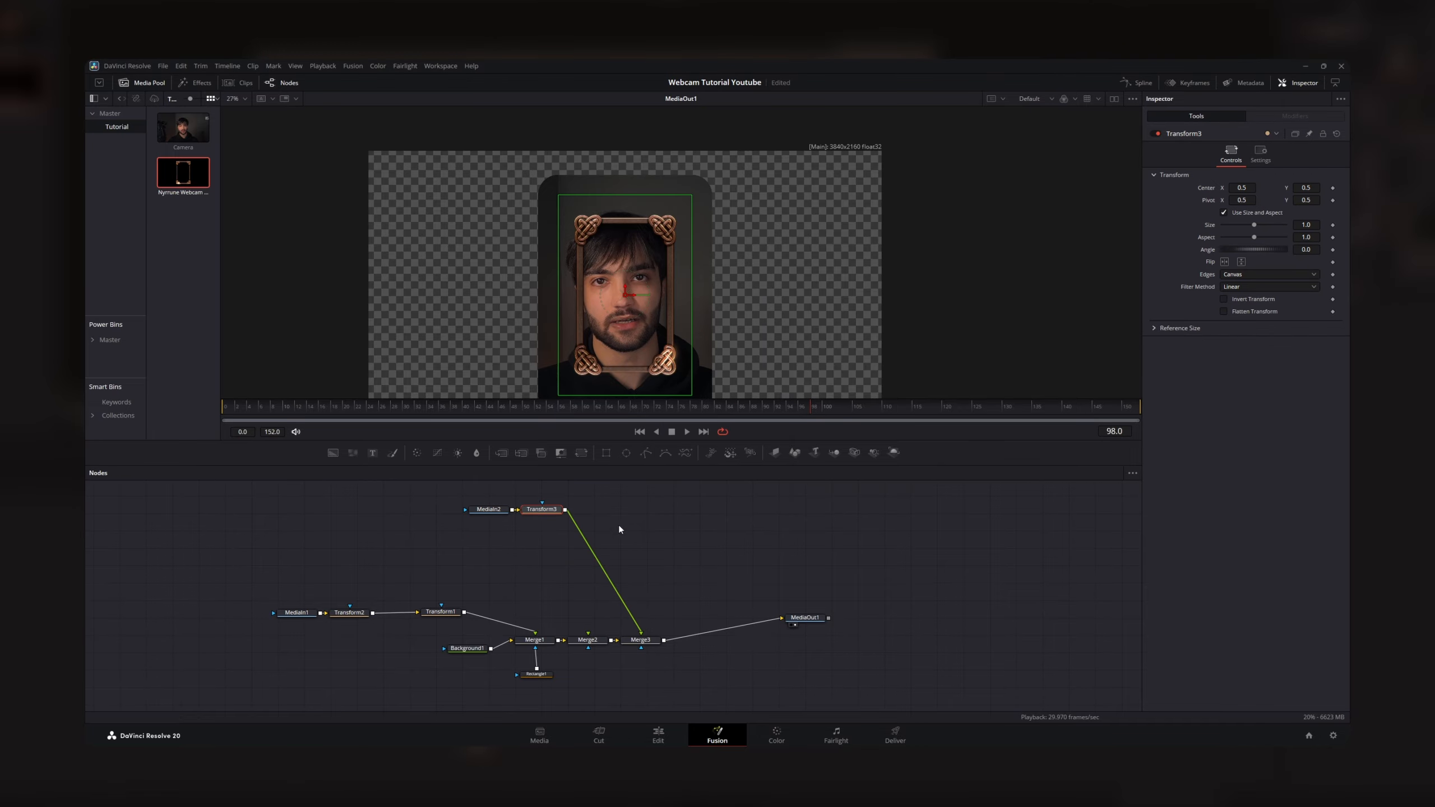
{"action": "left_click_drag", "start_coordinate": [538, 510], "coordinate": [579, 530]}
- Scale the webcam frame to a size of 1.57 with Transform3 and check its fit around the footage
{"action": "scroll", "coordinate": [633, 318], "scroll_direction": "up", "scroll_amount": 1}
{"action": "scroll", "coordinate": [634, 318], "scroll_direction": "down", "scroll_amount": 2}
{"action": "left_click_drag", "start_coordinate": [1257, 225], "coordinate": [1255, 227]}
{"action": "scroll", "coordinate": [807, 278], "scroll_direction": "down", "scroll_amount": 1}
{"action": "scroll", "coordinate": [781, 324], "scroll_direction": "down", "scroll_amount": 1}
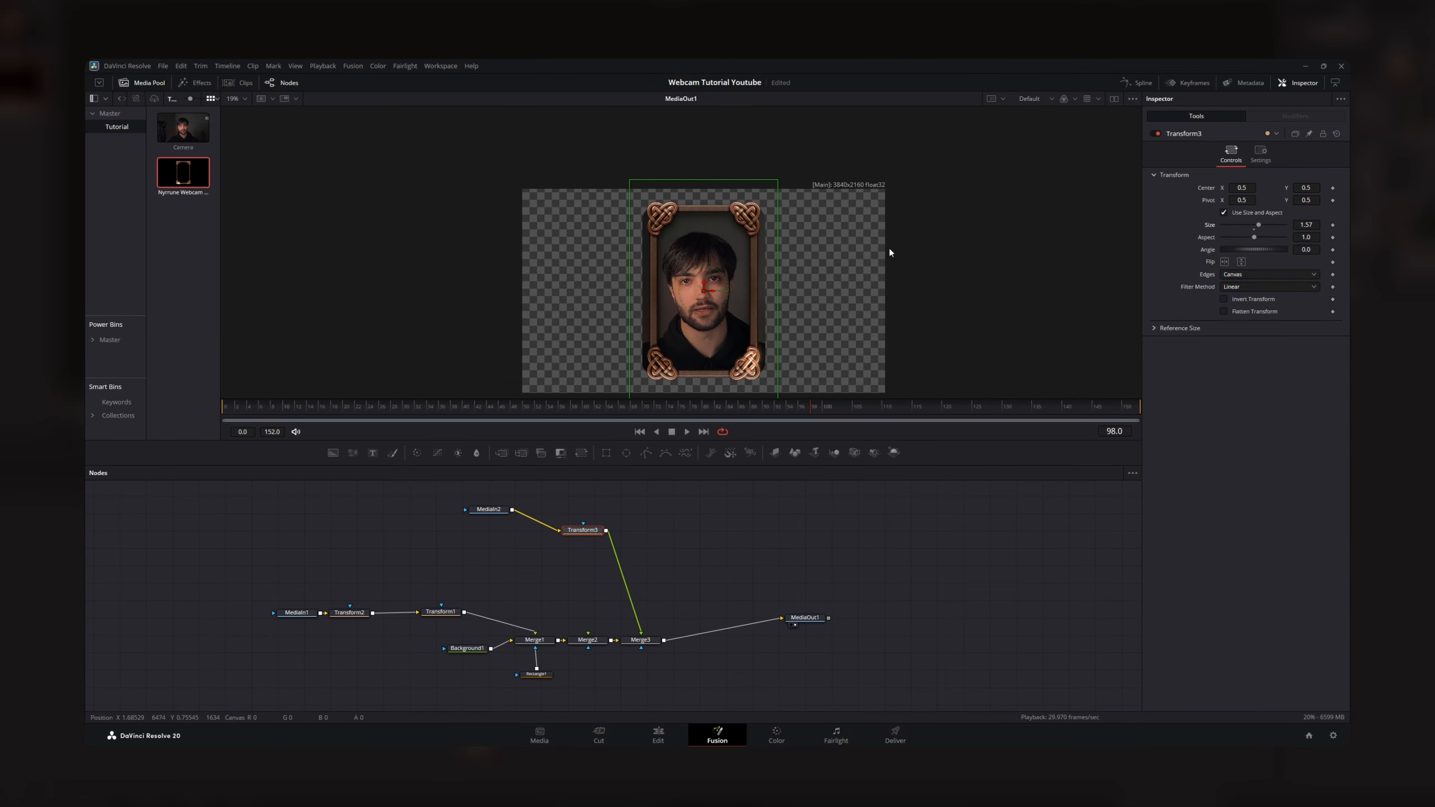
{"action": "scroll", "coordinate": [789, 242], "scroll_direction": "up", "scroll_amount": 3}
{"action": "scroll", "coordinate": [725, 232], "scroll_direction": "up", "scroll_amount": 1}
{"action": "scroll", "coordinate": [734, 243], "scroll_direction": "down", "scroll_amount": 4}
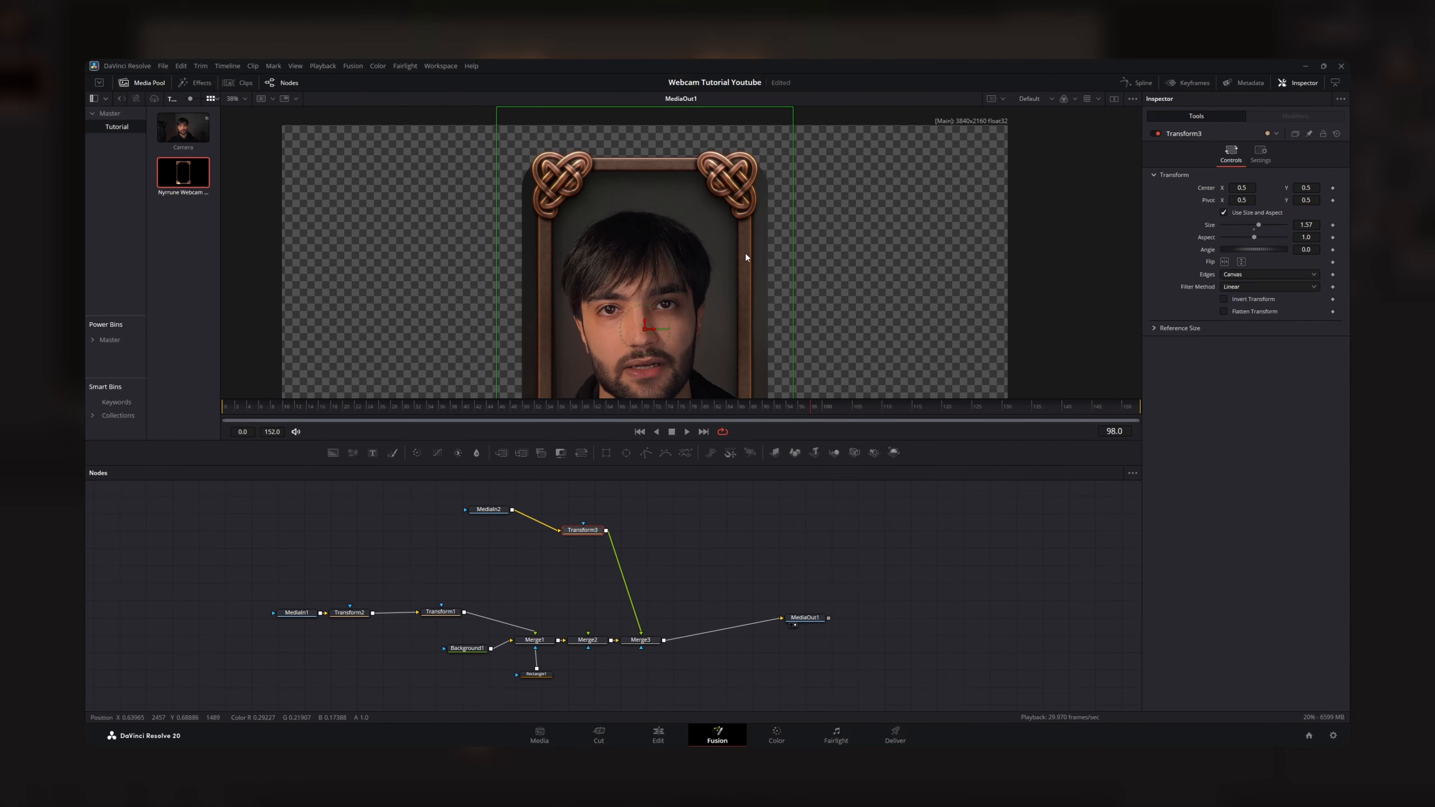
- Narrow the Rectangle1 mask so the webcam footage stays within the sides of the decorative frame
{"action": "left_click", "coordinate": [537, 673]}
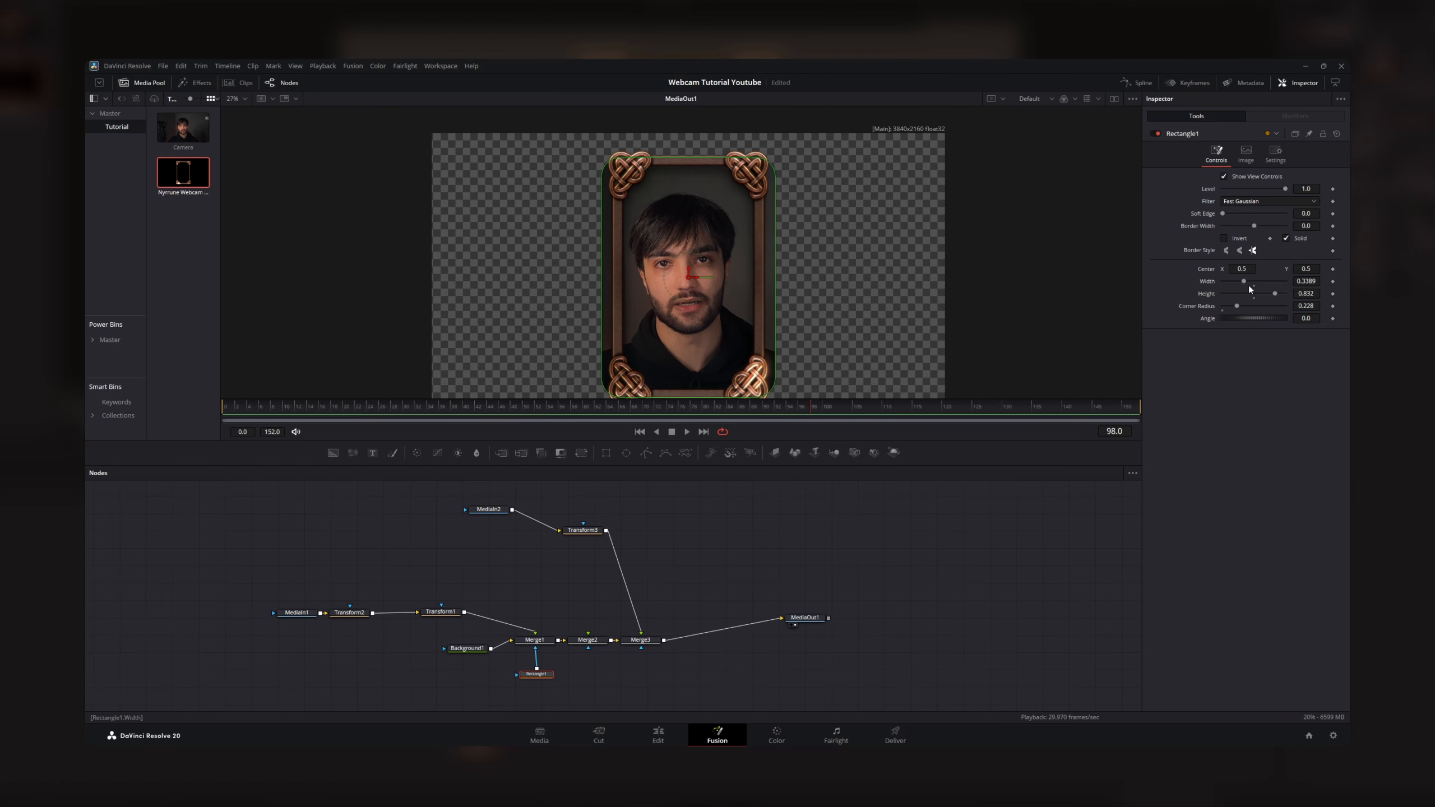
{"action": "left_click_drag", "start_coordinate": [1249, 286], "coordinate": [1238, 286]}
{"action": "left_click", "coordinate": [702, 496]}
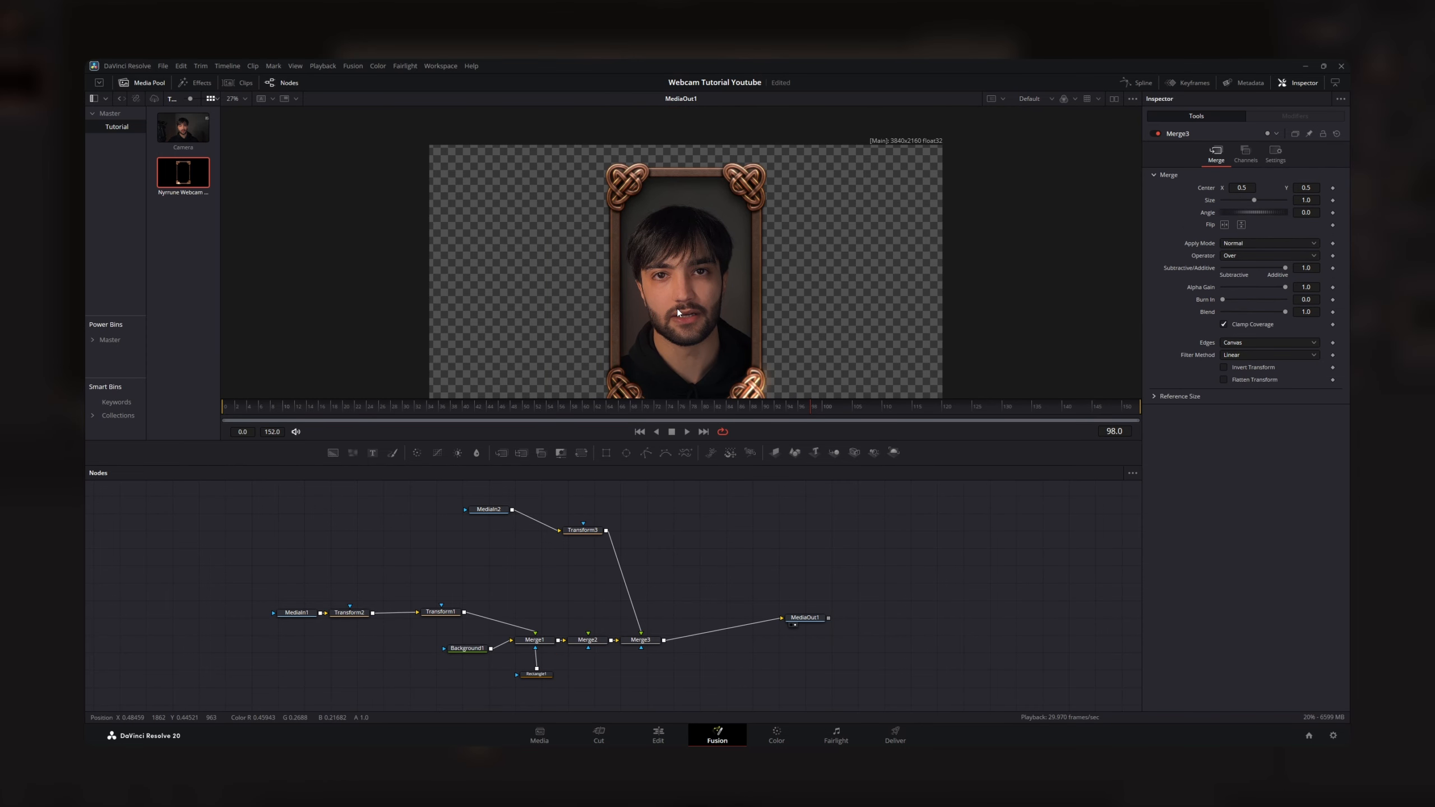
{"action": "scroll", "coordinate": [677, 320], "scroll_direction": "down", "scroll_amount": 1}
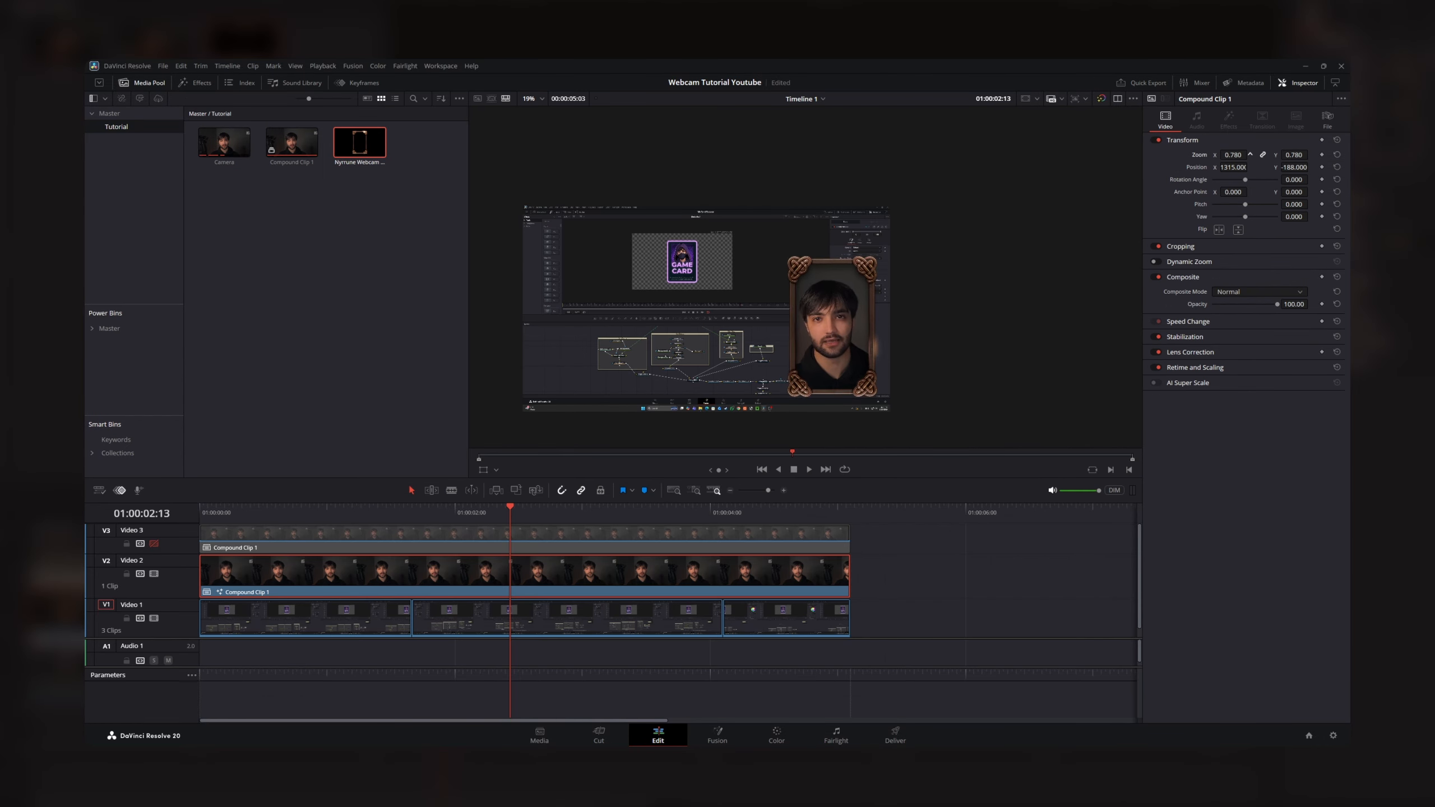
- On the Edit page, set the Video 2 clip's zoom to 0.550 and its position to X 1455, Y -332
{"action": "type", "text": "0.55"}
{"action": "key", "text": "Return"}
{"action": "mouse_move", "coordinate": [1233, 167]}
{"action": "left_mouse_down"}
{"action": "mouse_move", "coordinate": [1303, 170]}
{"action": "mouse_move", "coordinate": [1231, 194]}
{"action": "left_mouse_up"}
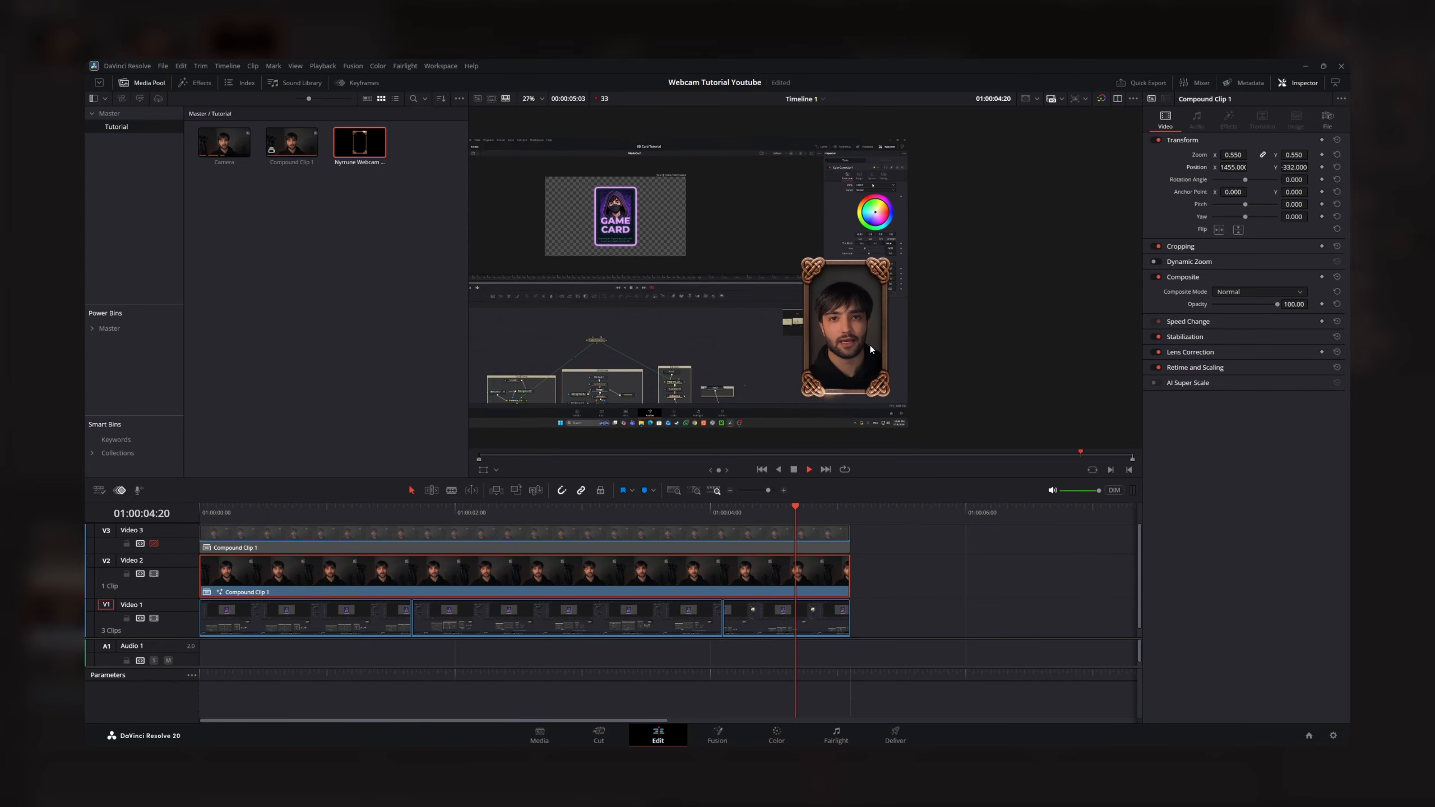
{"action": "scroll", "coordinate": [880, 334], "scroll_direction": "up", "scroll_amount": 4}
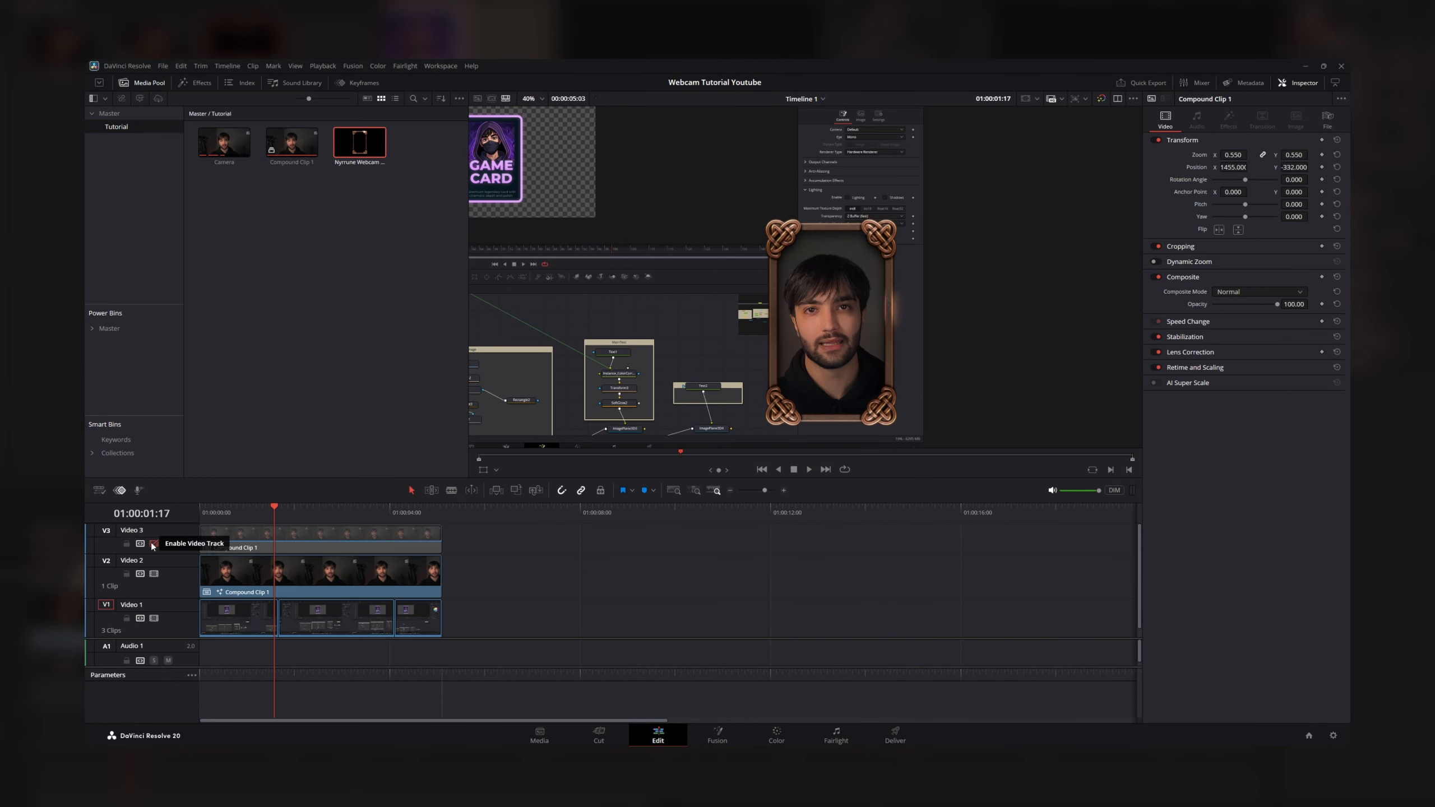
- Enable the Video 3 track so the full-size camera clip covers the webcam overlay
{"action": "left_click", "coordinate": [153, 544]}
{"action": "scroll", "coordinate": [690, 317], "scroll_direction": "down", "scroll_amount": 4}
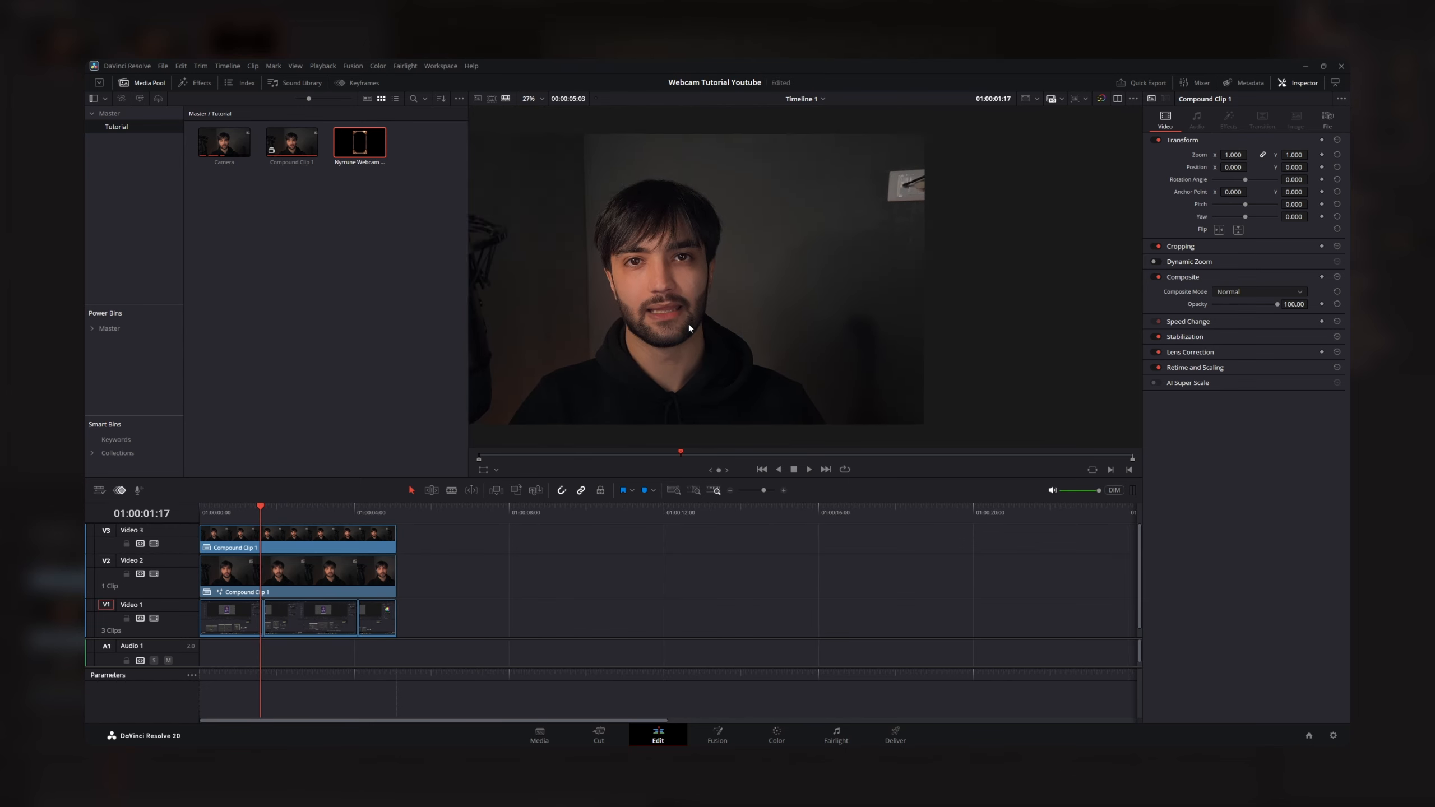
{"action": "scroll", "coordinate": [734, 328], "scroll_direction": "up", "scroll_amount": 2}
- Split the full-size camera clip on Video 3 at 01:00:01:20 and move its second part beyond the end of the other clips
{"action": "key", "text": "Home"}
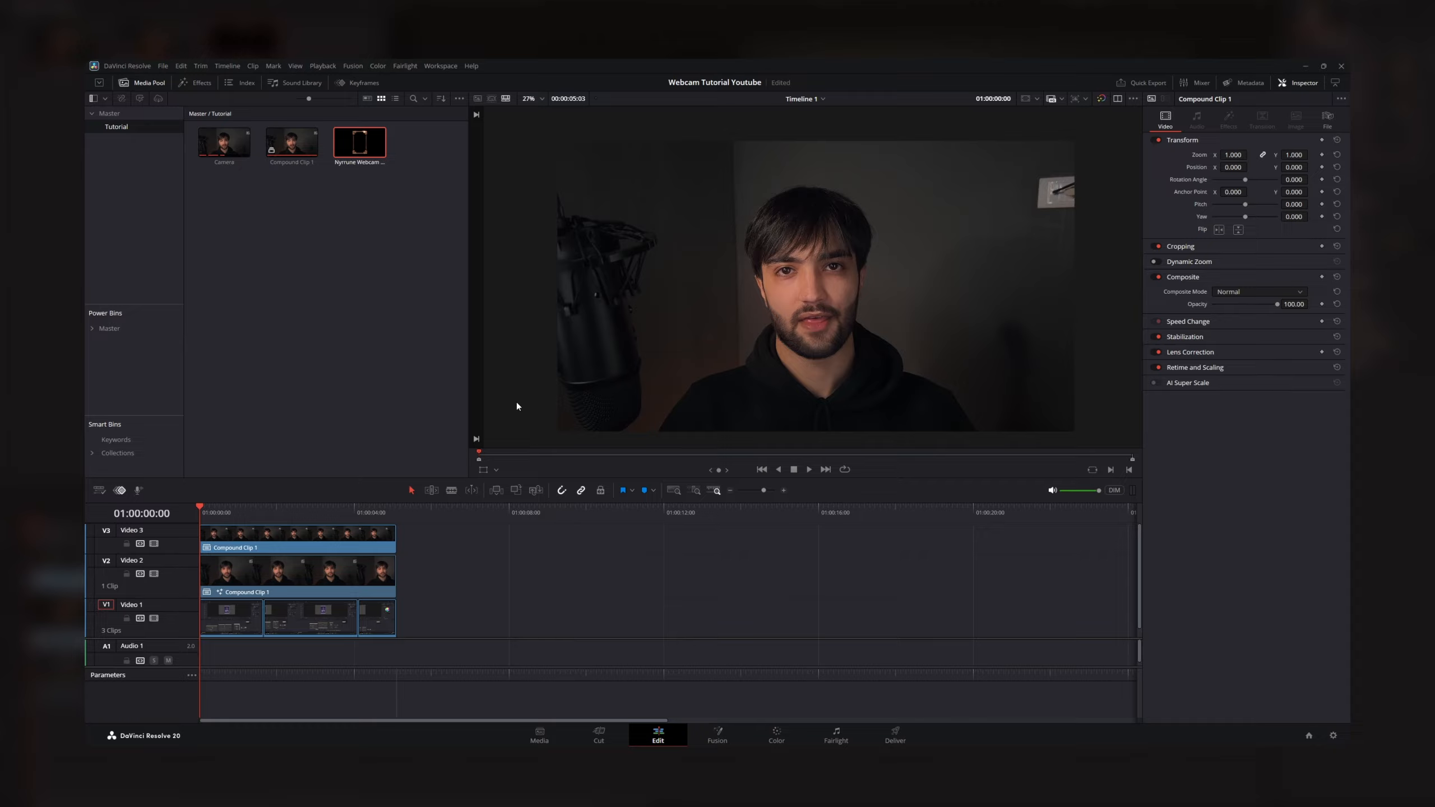
{"action": "left_click_drag", "start_coordinate": [204, 512], "coordinate": [399, 523]}
{"action": "left_click", "coordinate": [240, 537]}
{"action": "scroll", "coordinate": [240, 536], "scroll_direction": "up", "scroll_amount": 3}
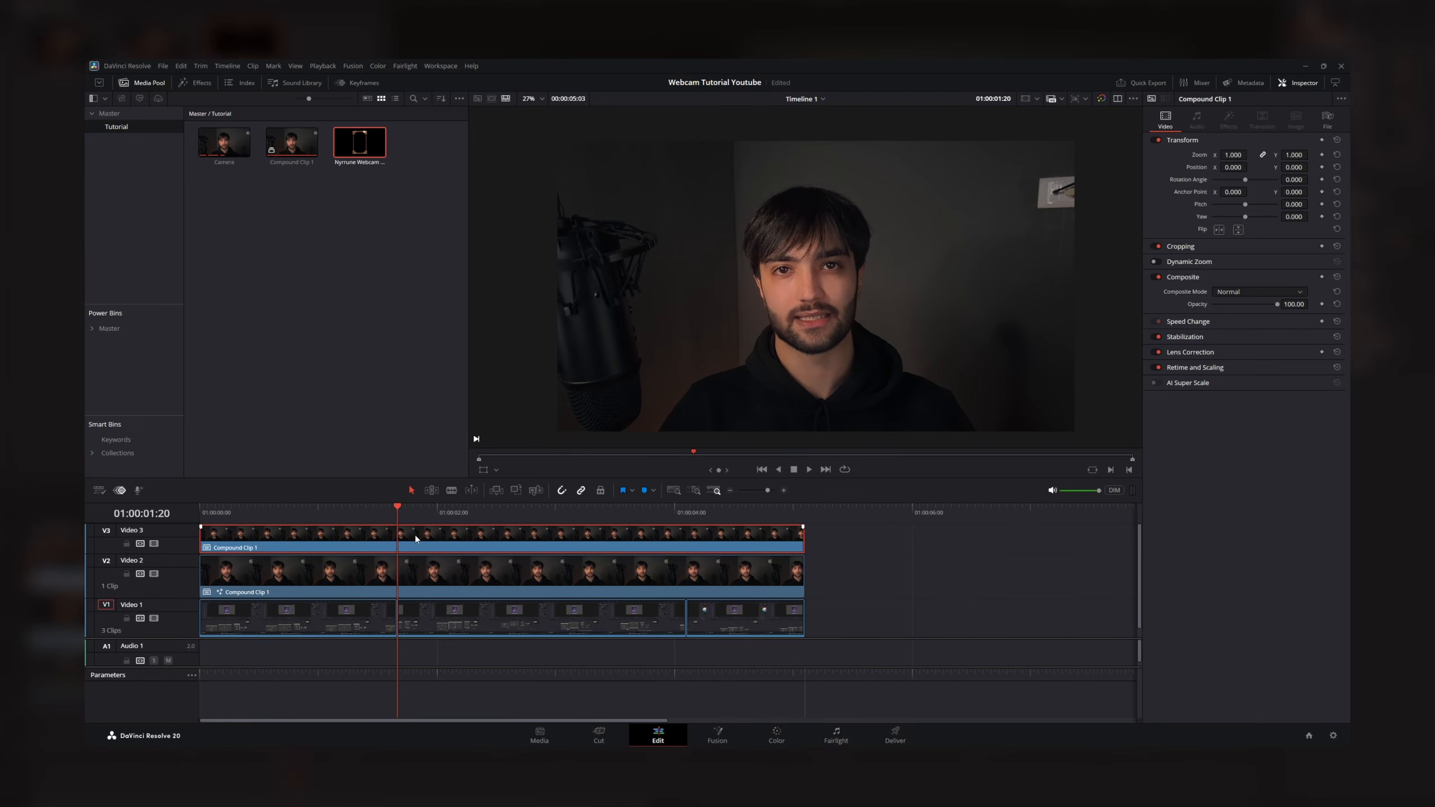
{"action": "key", "text": "ctrl+b"}
{"action": "left_click_drag", "start_coordinate": [420, 541], "coordinate": [975, 542]}
- Play the timeline from the start to check the switch from the full-size camera to the framed webcam overlay
{"action": "key", "text": "Home"}
{"action": "key", "text": "space"}
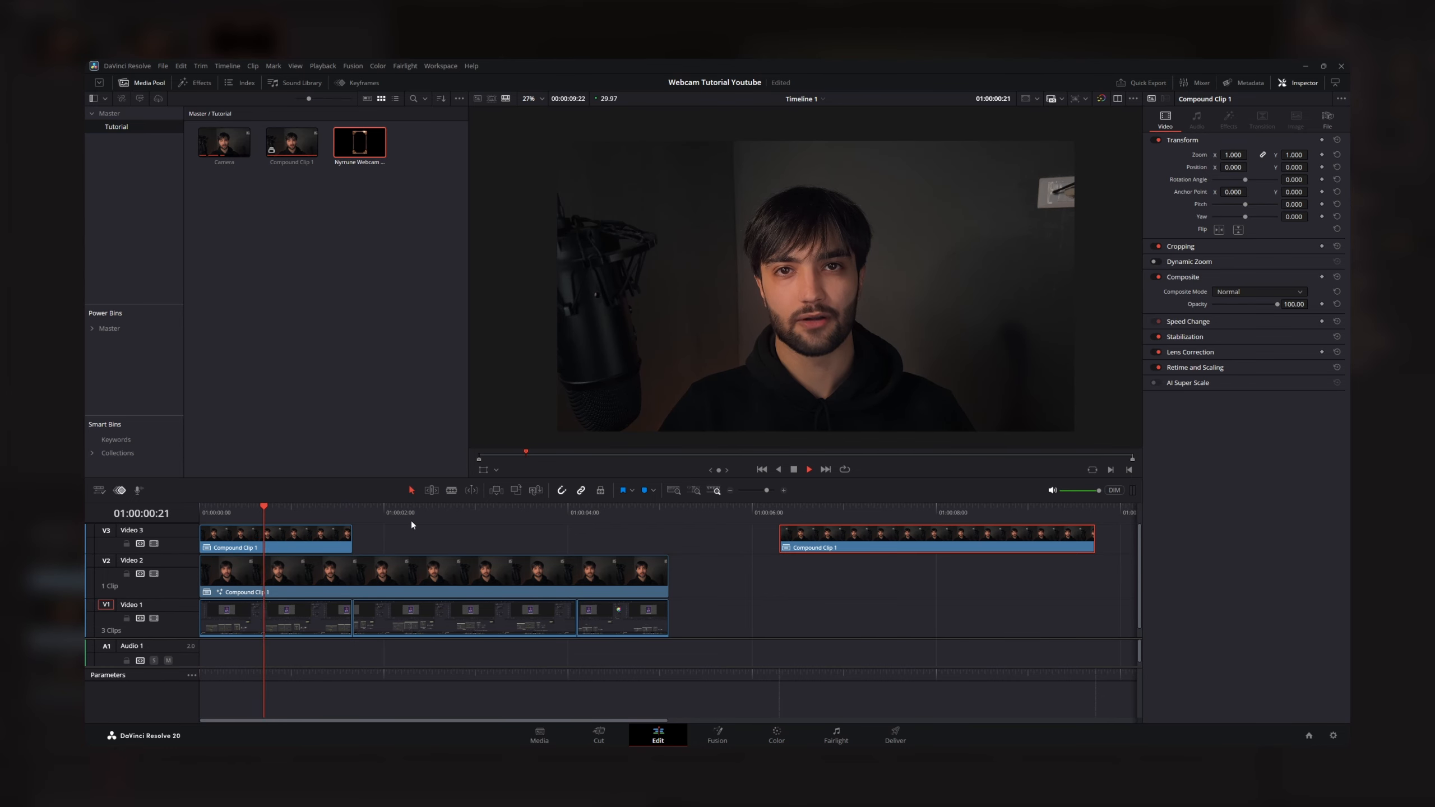
{"action": "key", "text": "space"}
{"action": "scroll", "coordinate": [716, 379], "scroll_direction": "down", "scroll_amount": 3}
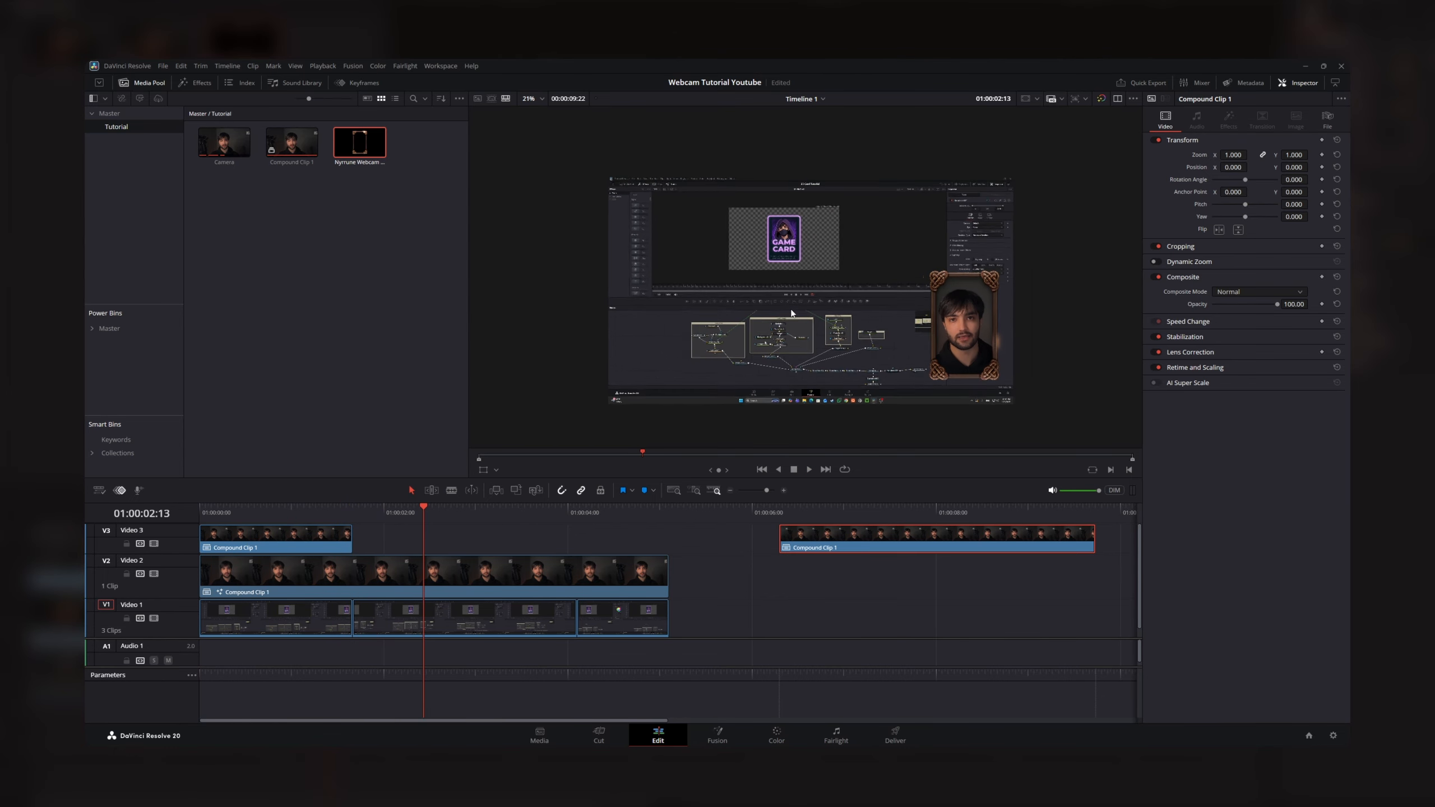
{"action": "key", "text": "space"}
{"action": "key", "text": "space"}
- Open the Video 2 clip in Fusion and select all nodes except MediaIn1 and MediaOut1
{"action": "right_click", "coordinate": [487, 568]}
{"action": "left_click", "coordinate": [528, 432]}
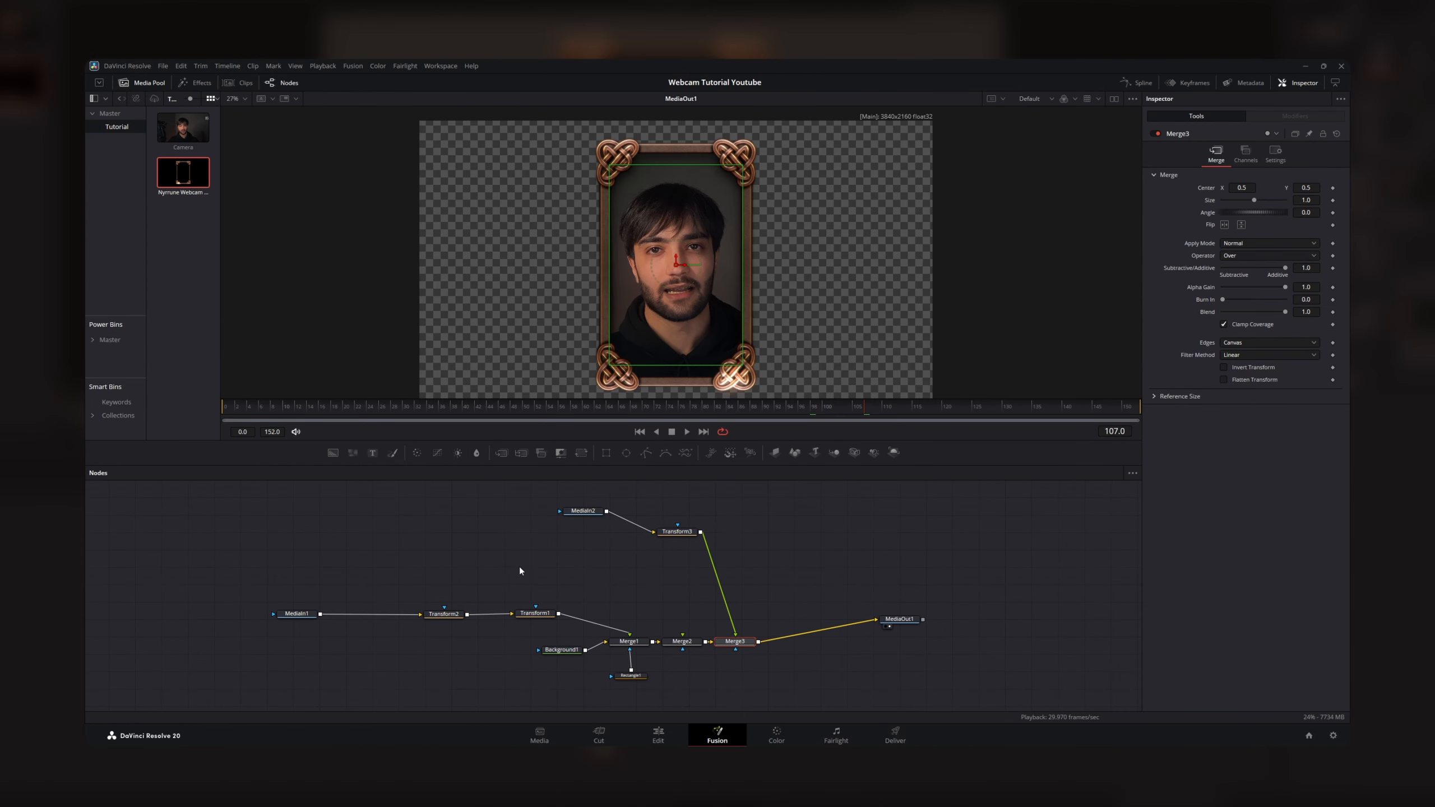
{"action": "scroll", "coordinate": [456, 563], "scroll_direction": "down", "scroll_amount": 3}
{"action": "left_click_drag", "start_coordinate": [356, 494], "coordinate": [696, 708]}
{"action": "left_click_drag", "start_coordinate": [425, 668], "coordinate": [406, 640]}
{"action": "scroll", "coordinate": [489, 640], "scroll_direction": "up", "scroll_amount": 3}
{"action": "scroll", "coordinate": [621, 641], "scroll_direction": "down", "scroll_amount": 3}
{"action": "scroll", "coordinate": [823, 631], "scroll_direction": "up", "scroll_amount": 2}
{"action": "scroll", "coordinate": [768, 622], "scroll_direction": "down", "scroll_amount": 1}
- Create a macro named CustomWebcam from the selected nodes and save it as a group
{"action": "right_click", "coordinate": [581, 622]}
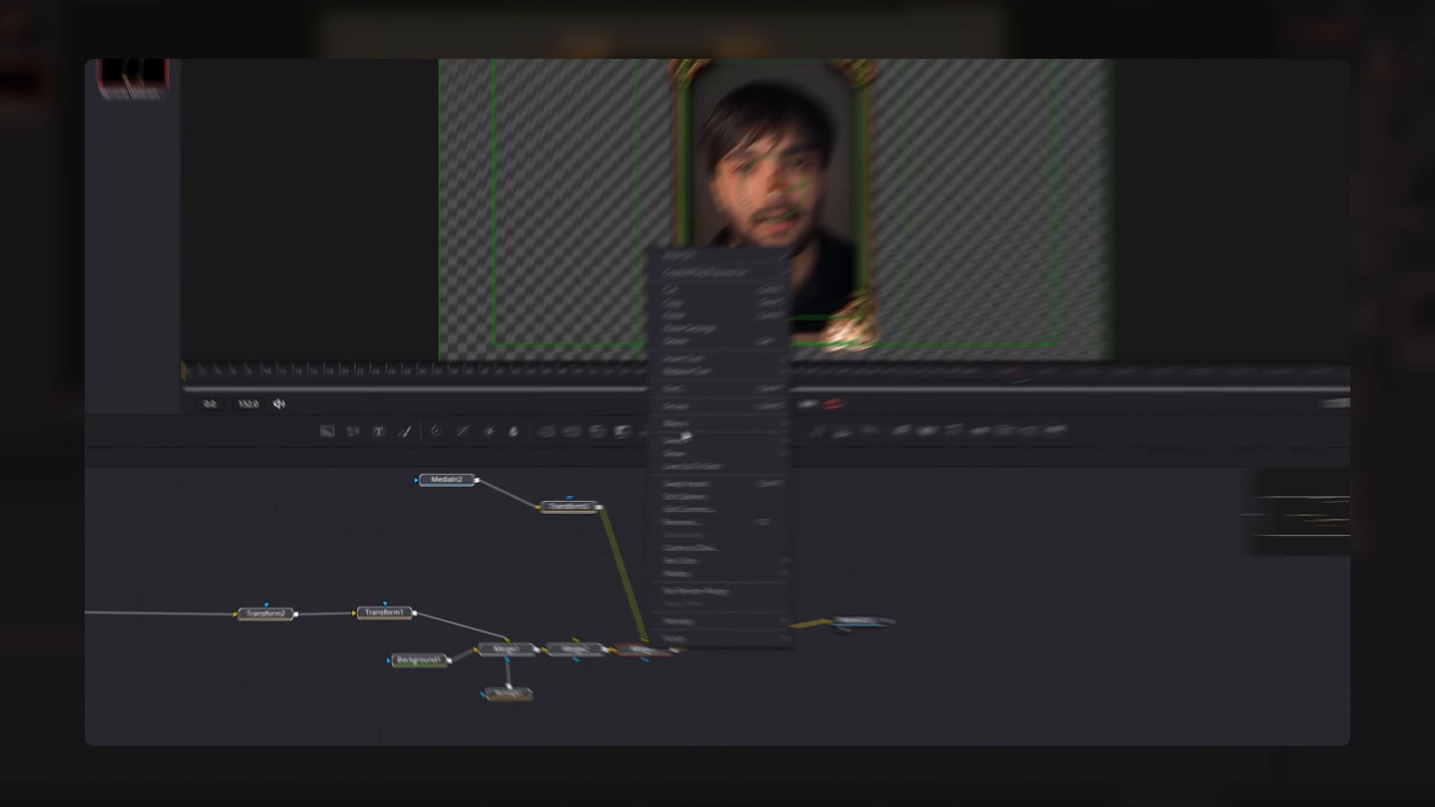
{"action": "mouse_move", "coordinate": [743, 412]}
{"action": "left_click", "coordinate": [893, 354]}
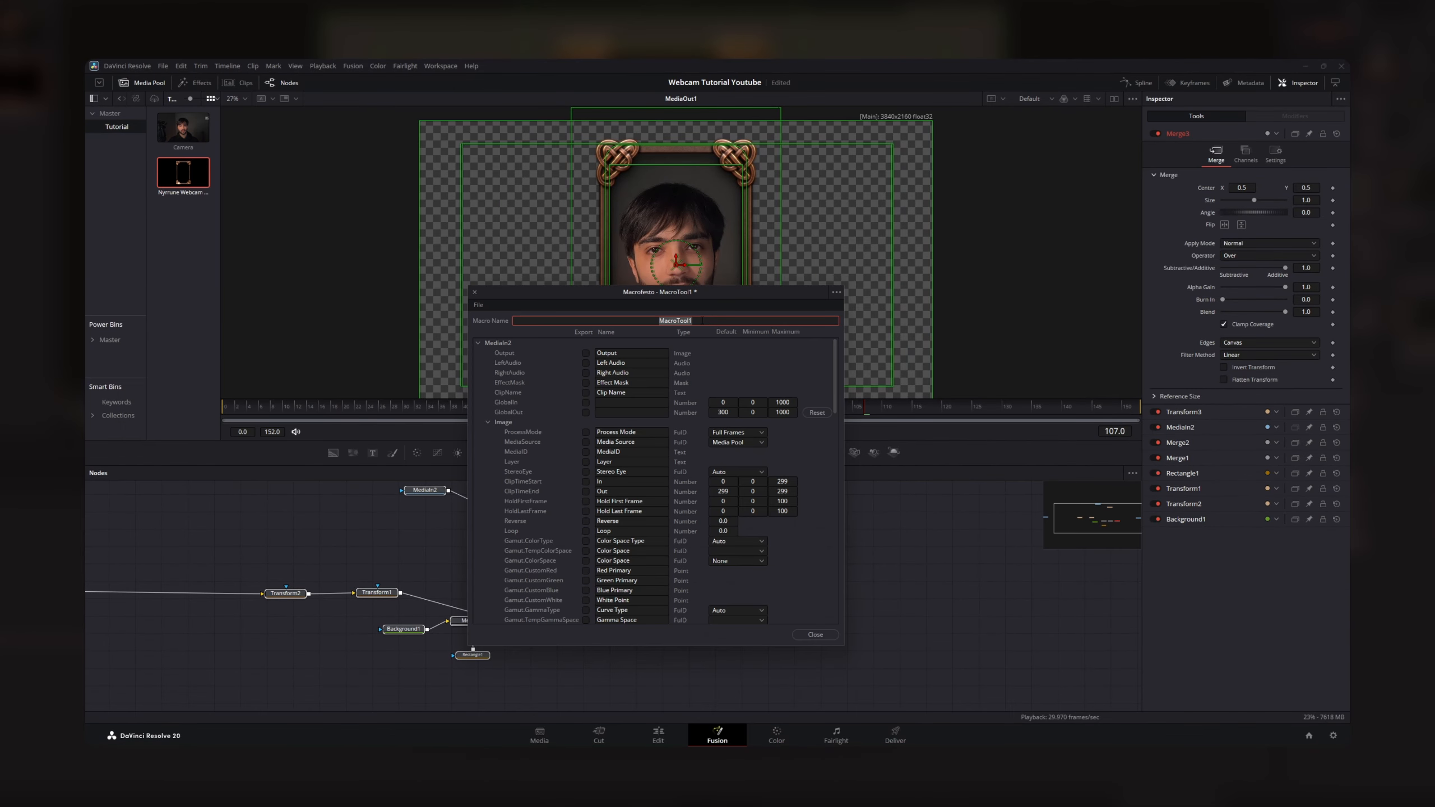
{"action": "type", "text": "CustomWebcam"}
{"action": "left_click", "coordinate": [837, 293]}
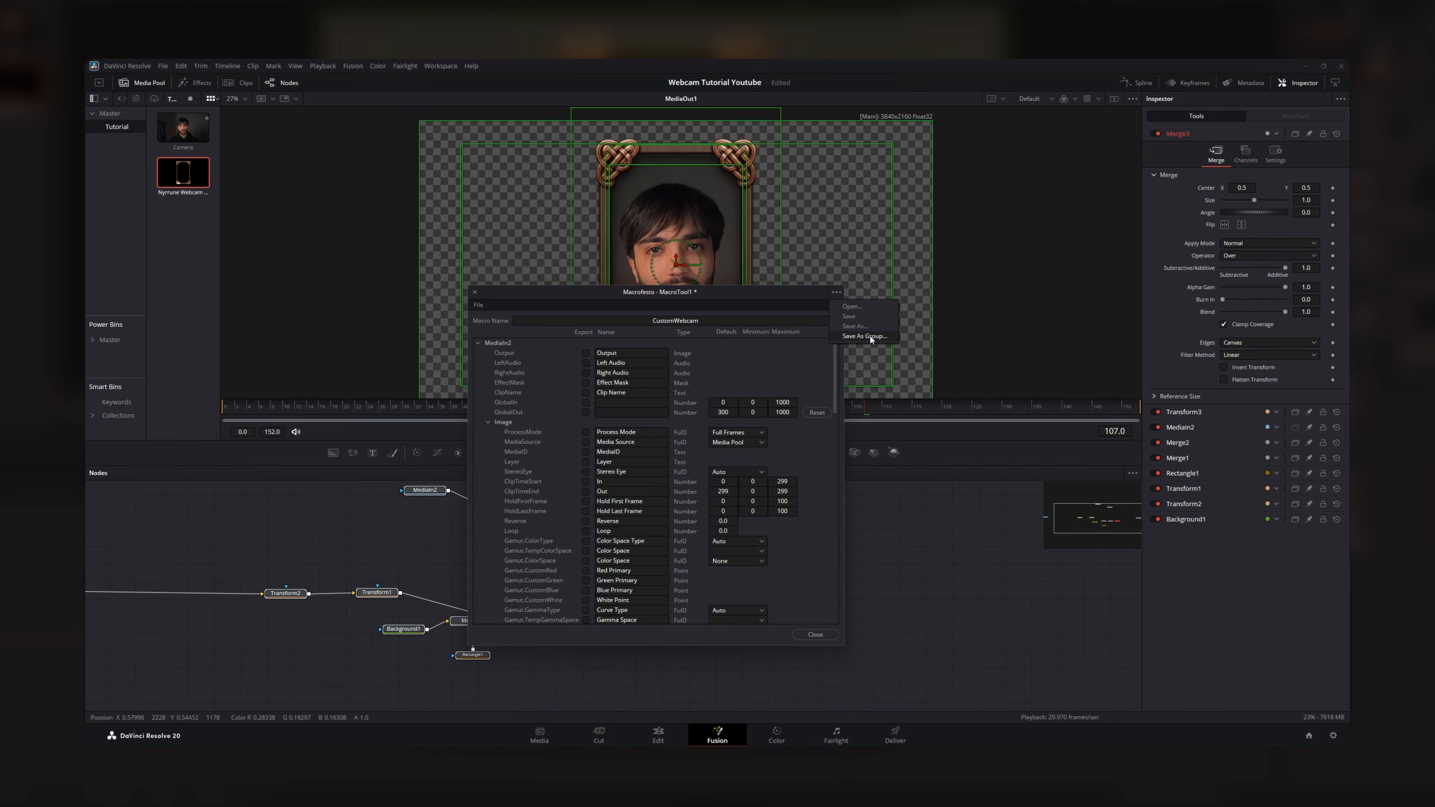
{"action": "left_click", "coordinate": [593, 397]}
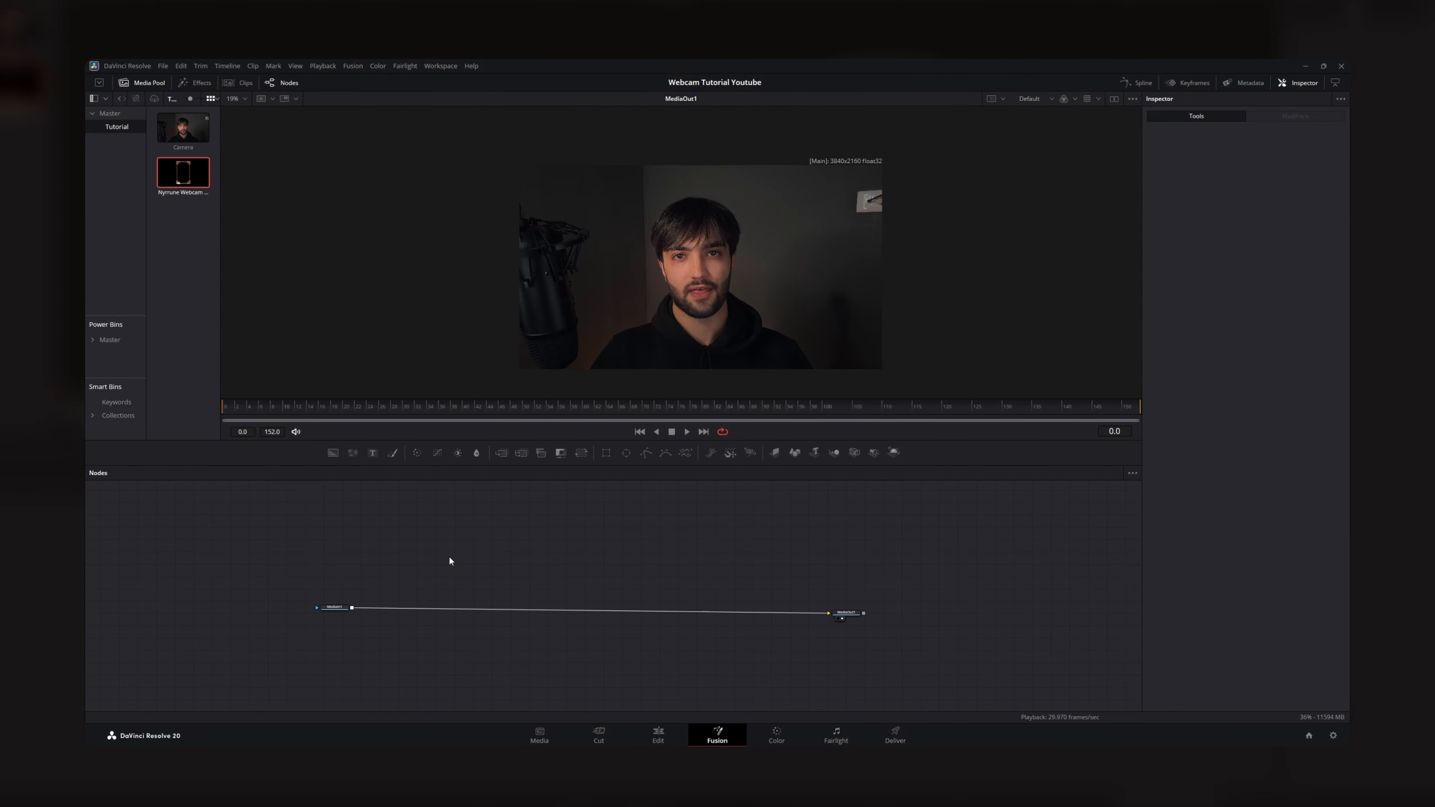
- Add the saved CustomWebcam group to the node graph of the unedited camera clip
{"action": "key", "text": "space"}
{"action": "scroll", "coordinate": [543, 570], "scroll_direction": "up", "scroll_amount": 3}
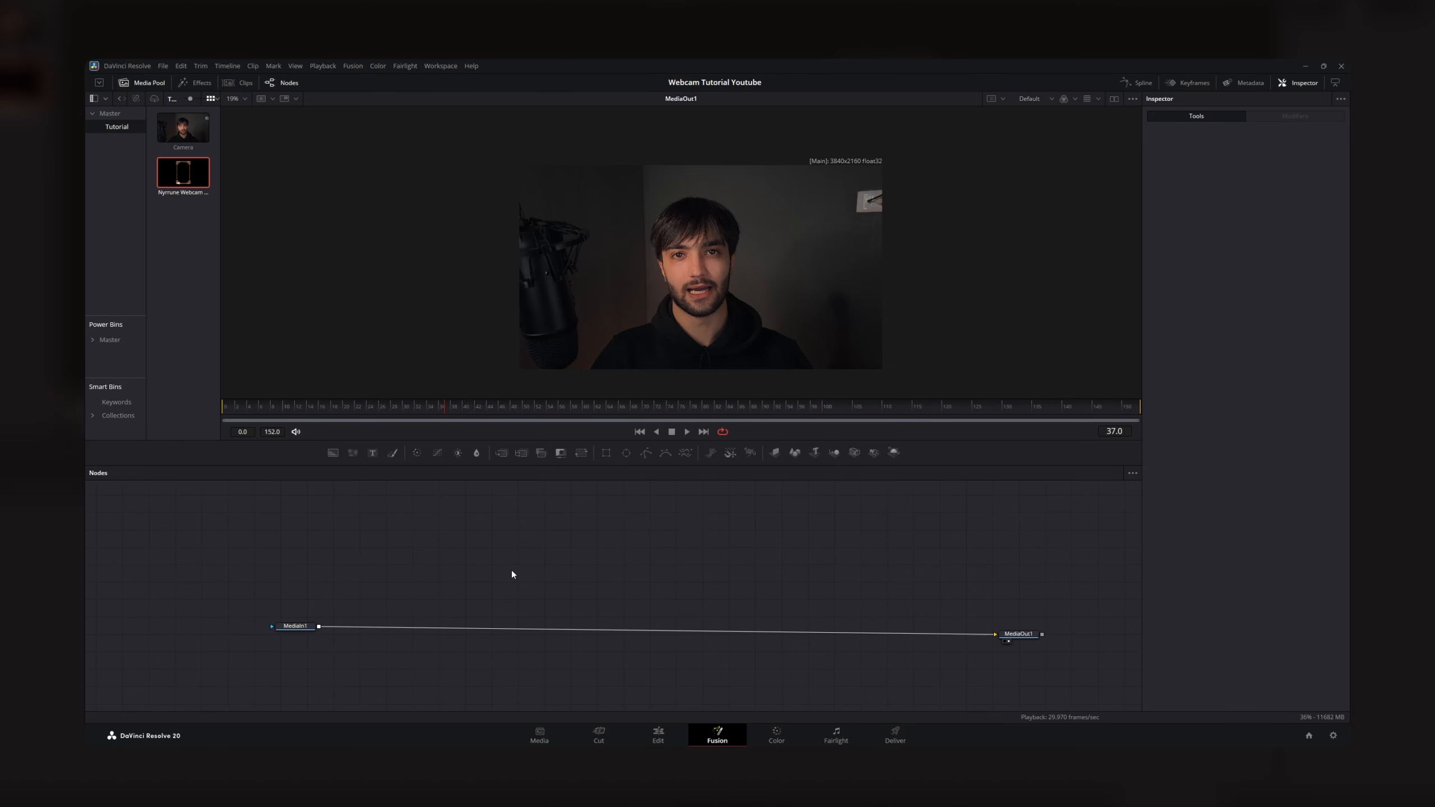
{"action": "key", "text": "shift+space"}
{"action": "type", "text": "CustomWebcamcustomw"}
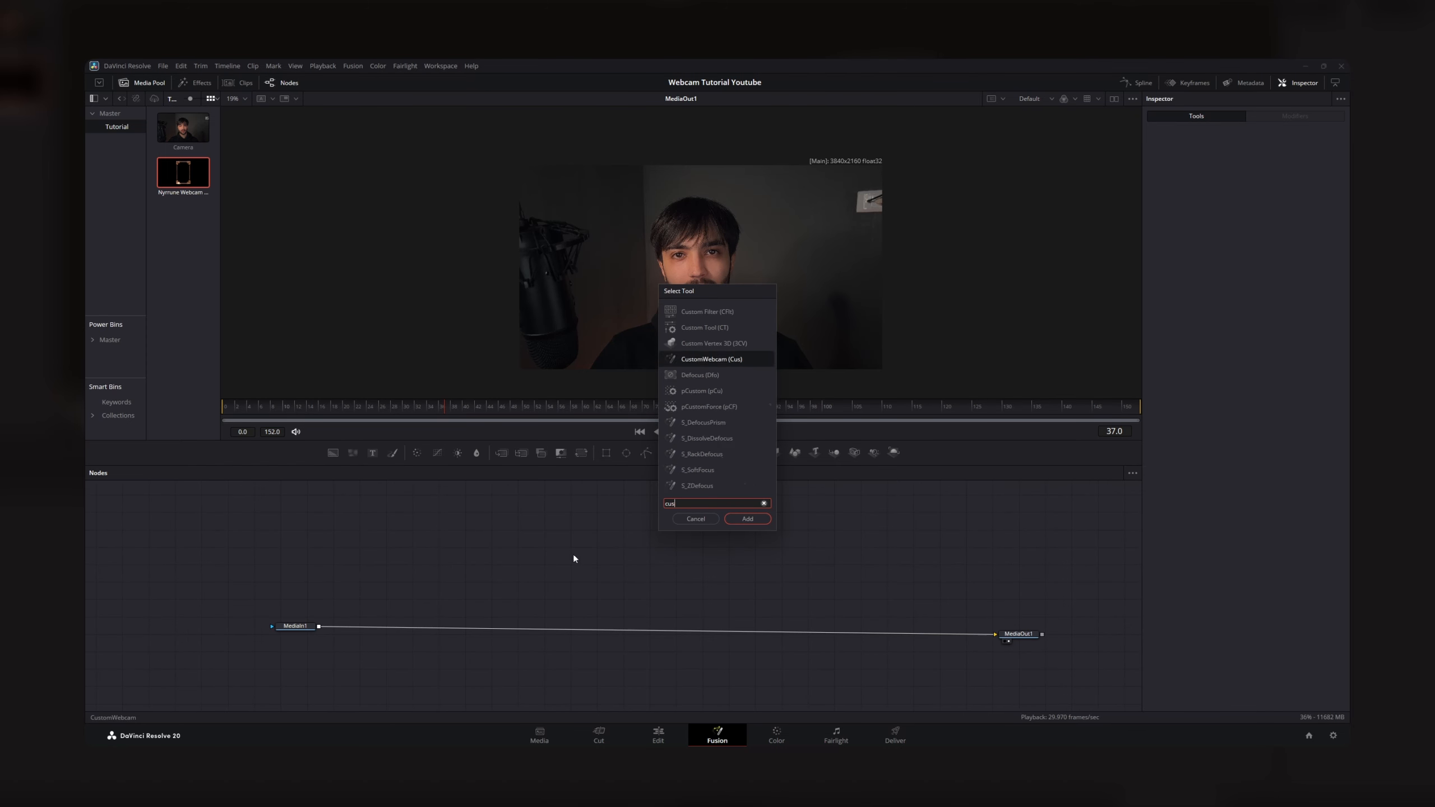
{"action": "left_click", "coordinate": [747, 518]}
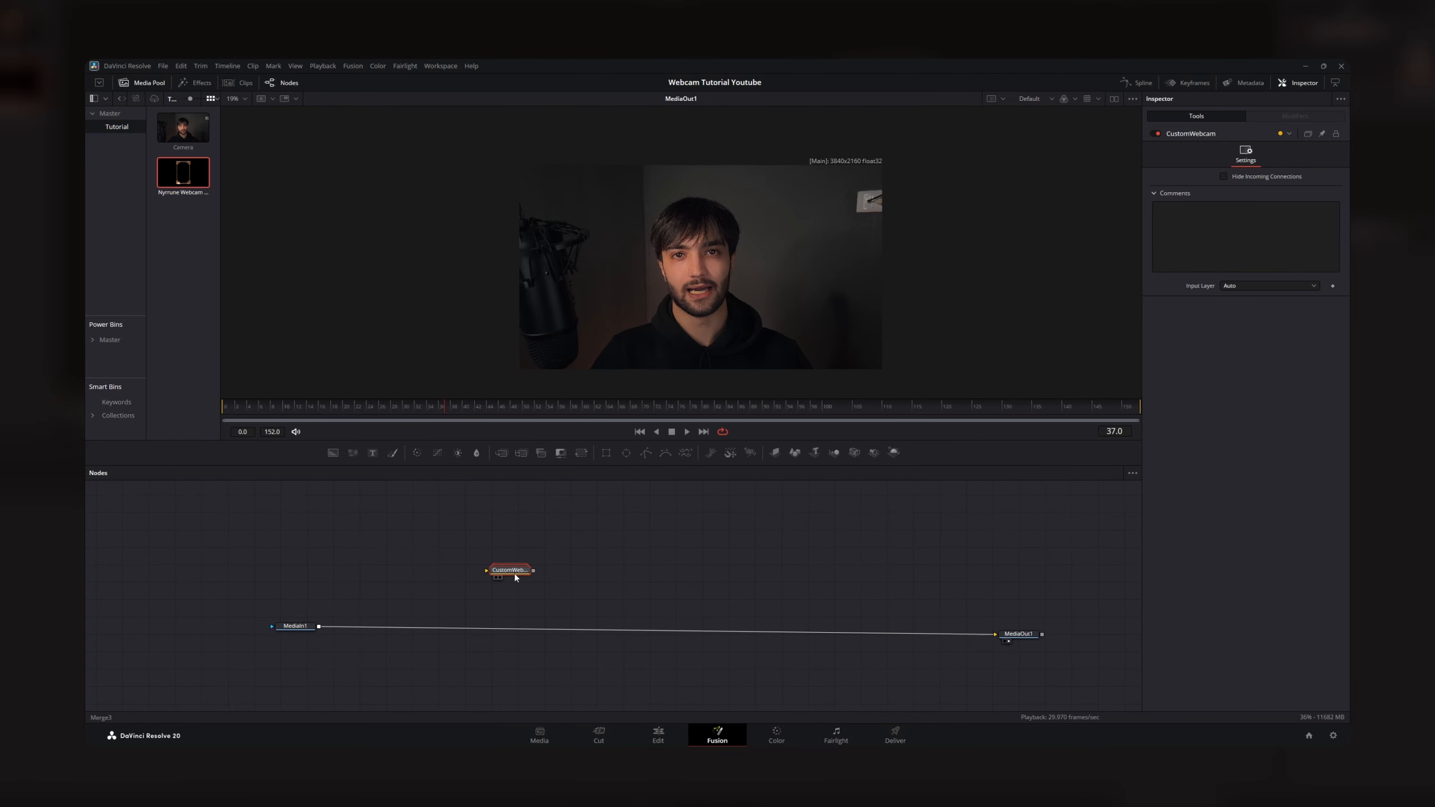
- Ungroup the CustomWebcam node and arrange its nodes between MediaIn1 and MediaOut1
{"action": "right_click", "coordinate": [514, 570]}
{"action": "left_click", "coordinate": [540, 385]}
{"action": "left_click_drag", "start_coordinate": [654, 620], "coordinate": [770, 663]}
{"action": "left_click", "coordinate": [566, 580]}
{"action": "left_click_drag", "start_coordinate": [486, 596], "coordinate": [505, 540]}
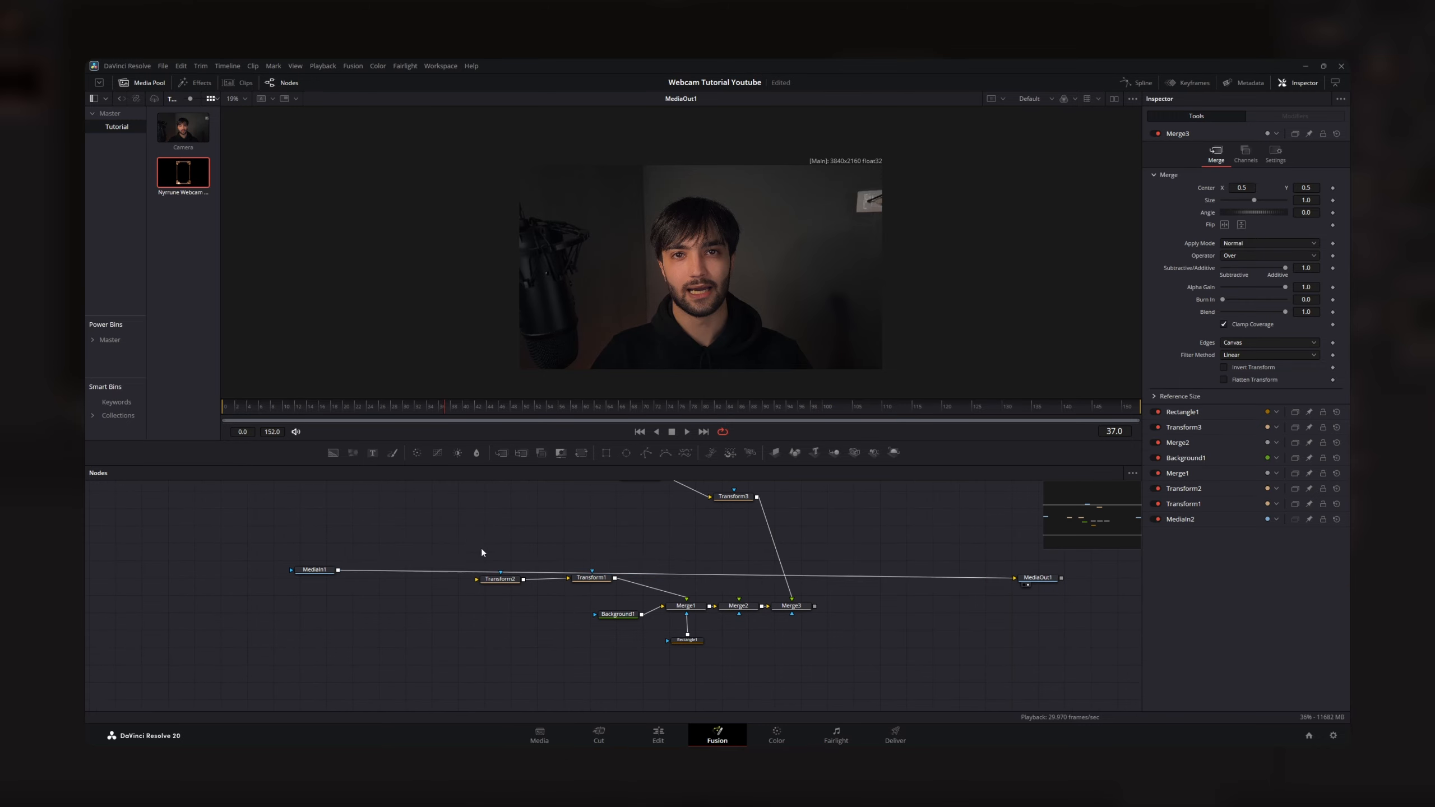
- Connect MediaIn1 to Transform2 and the Merge3 output to MediaOut1
{"action": "left_click", "coordinate": [377, 605]}
{"action": "left_click_drag", "start_coordinate": [338, 572], "coordinate": [439, 613]}
{"action": "left_click_drag", "start_coordinate": [891, 633], "coordinate": [623, 613]}
{"action": "left_click_drag", "start_coordinate": [510, 619], "coordinate": [710, 591]}
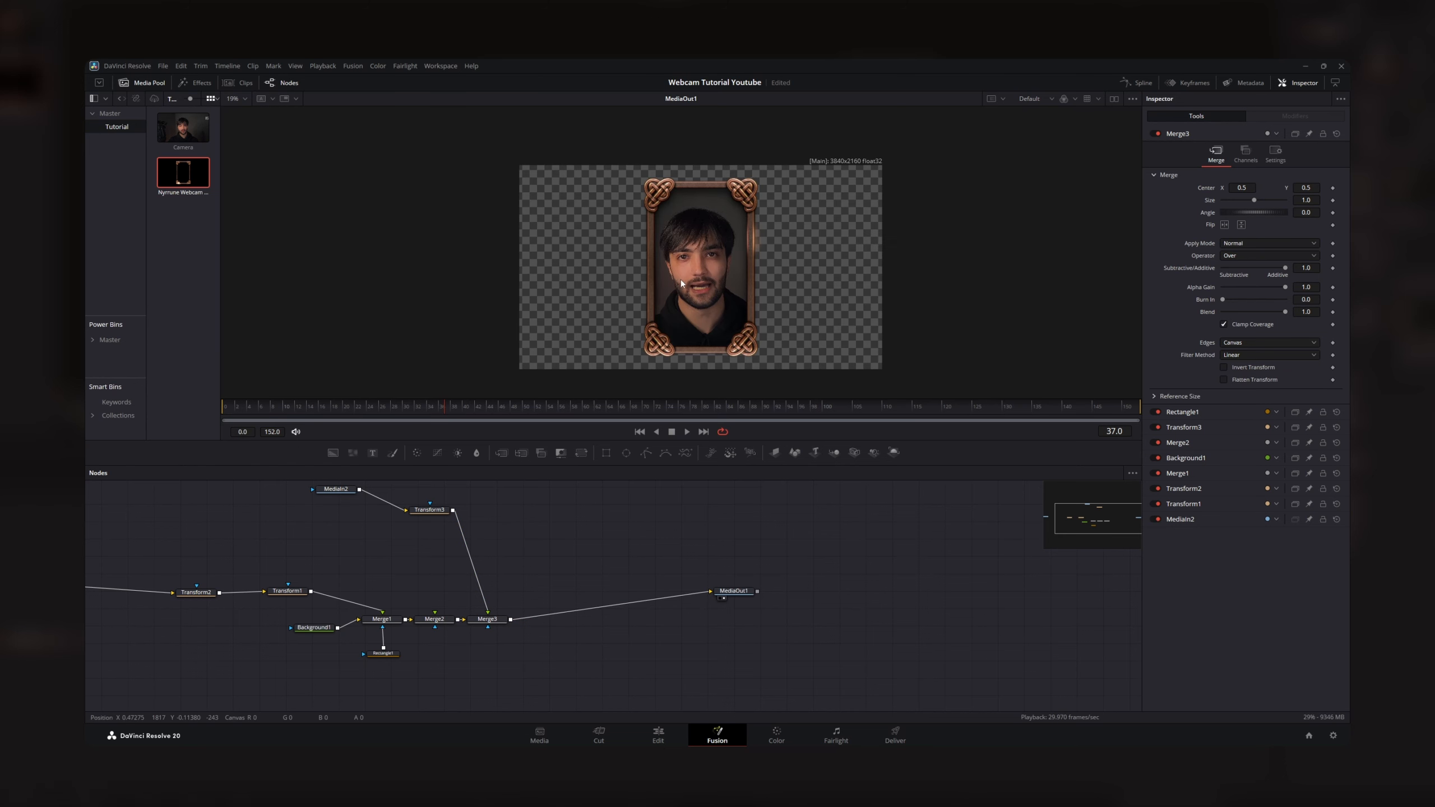